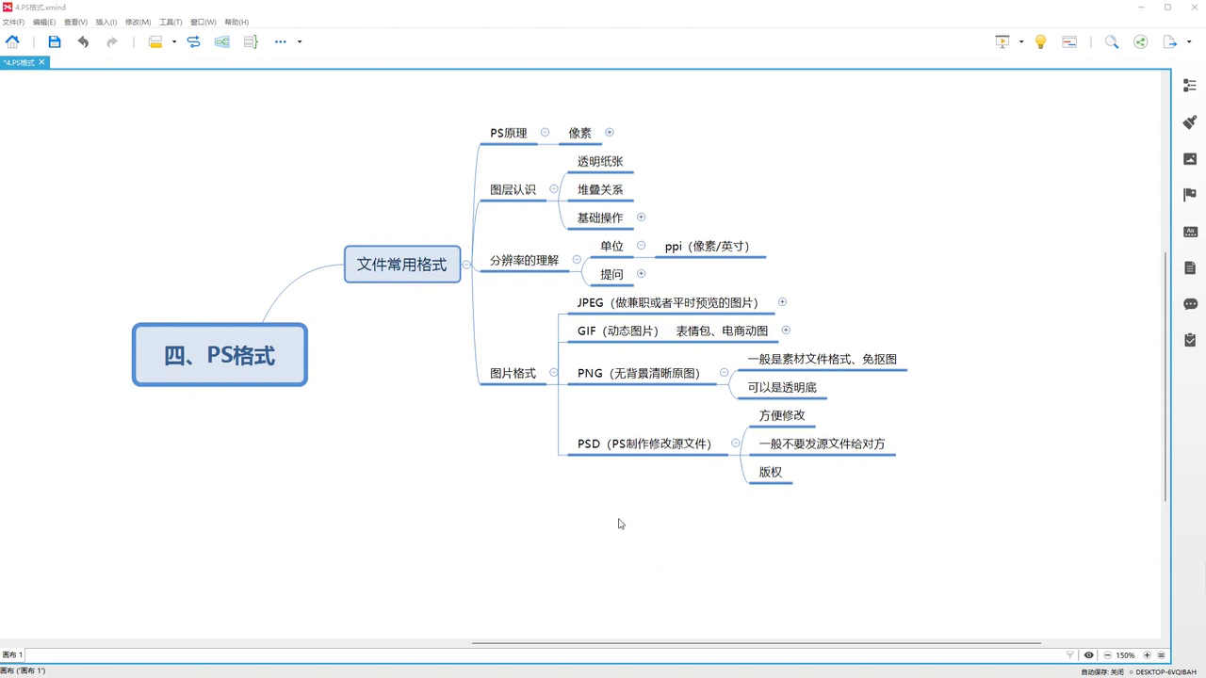
Collapse the 图片格式, 分辨率的理解 and 图层认识 branches to their headings
click(554, 372)
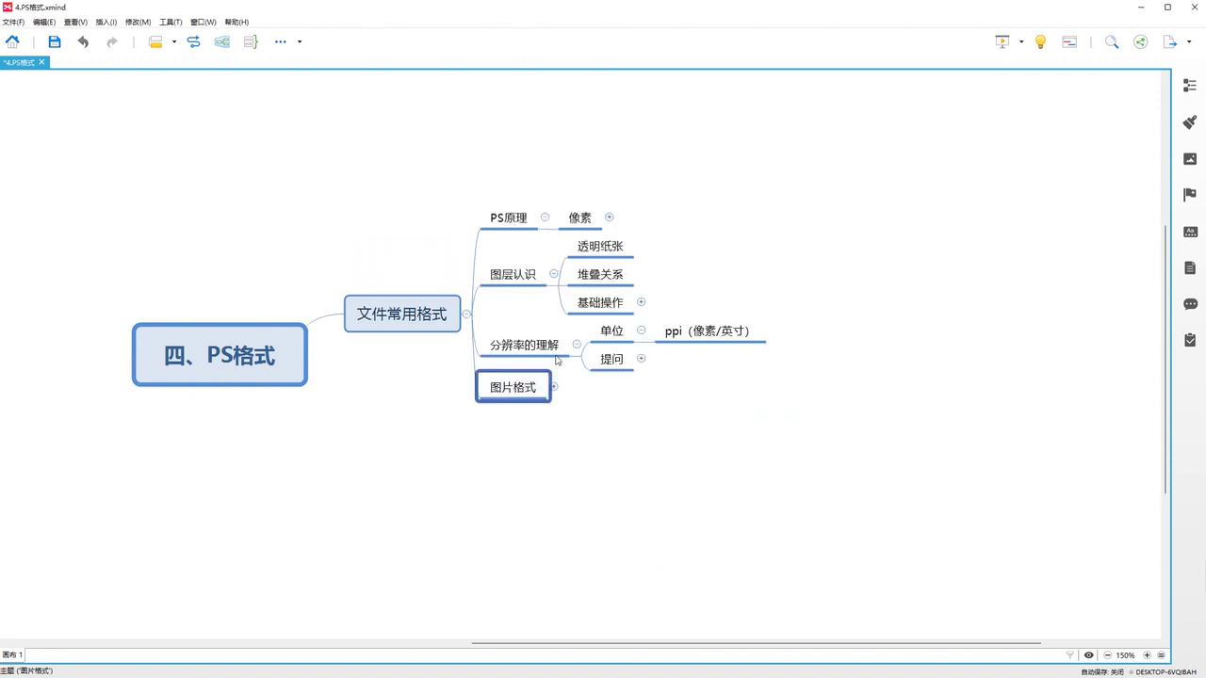
click(576, 345)
click(553, 290)
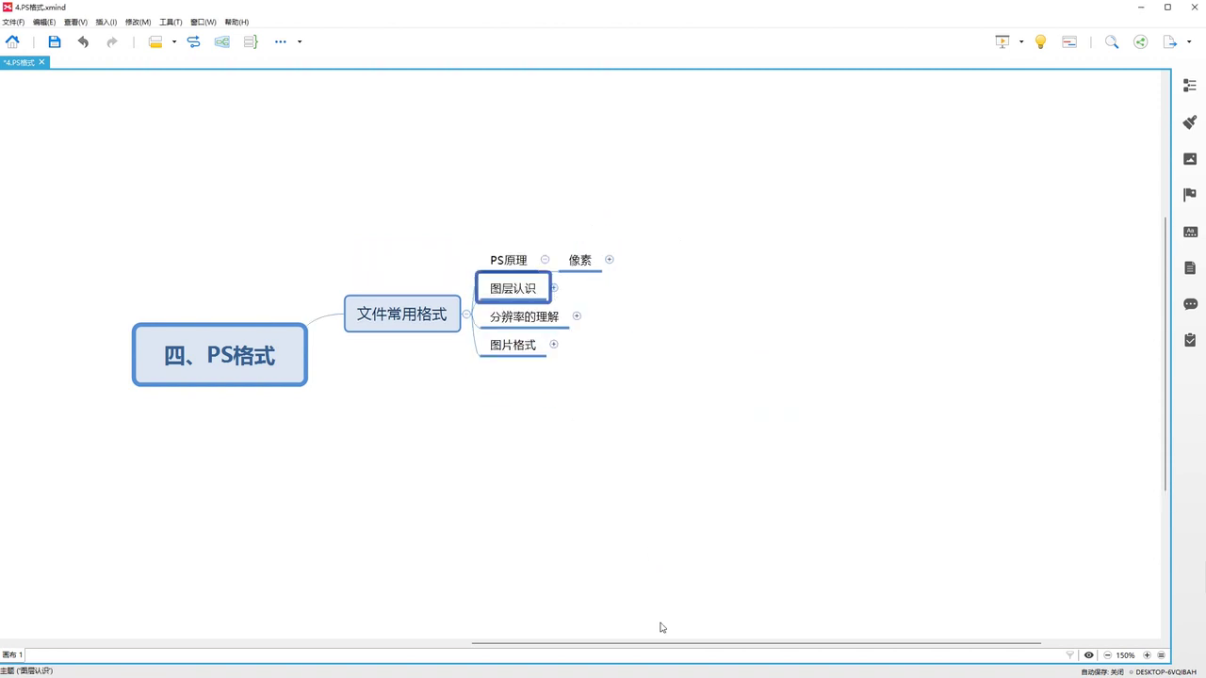
Zoom the mind map in to 200%, out to 150%, and back to 200%
drag(675, 644, 600, 645)
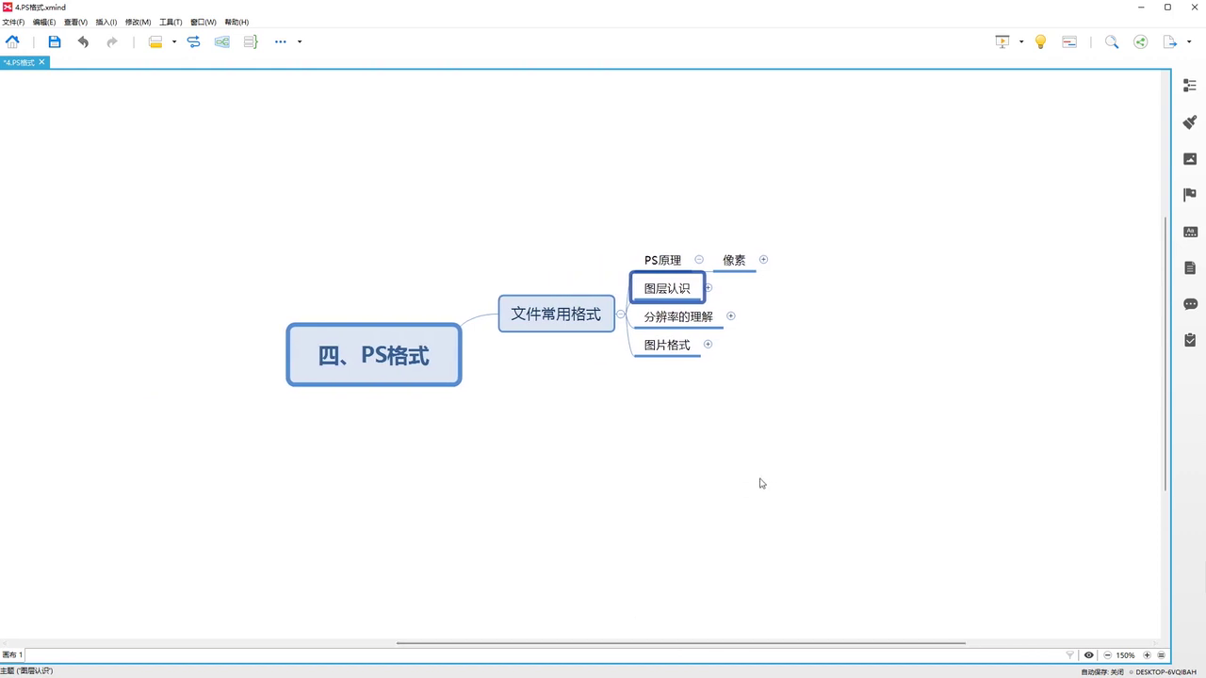
key(ctrl+equal)
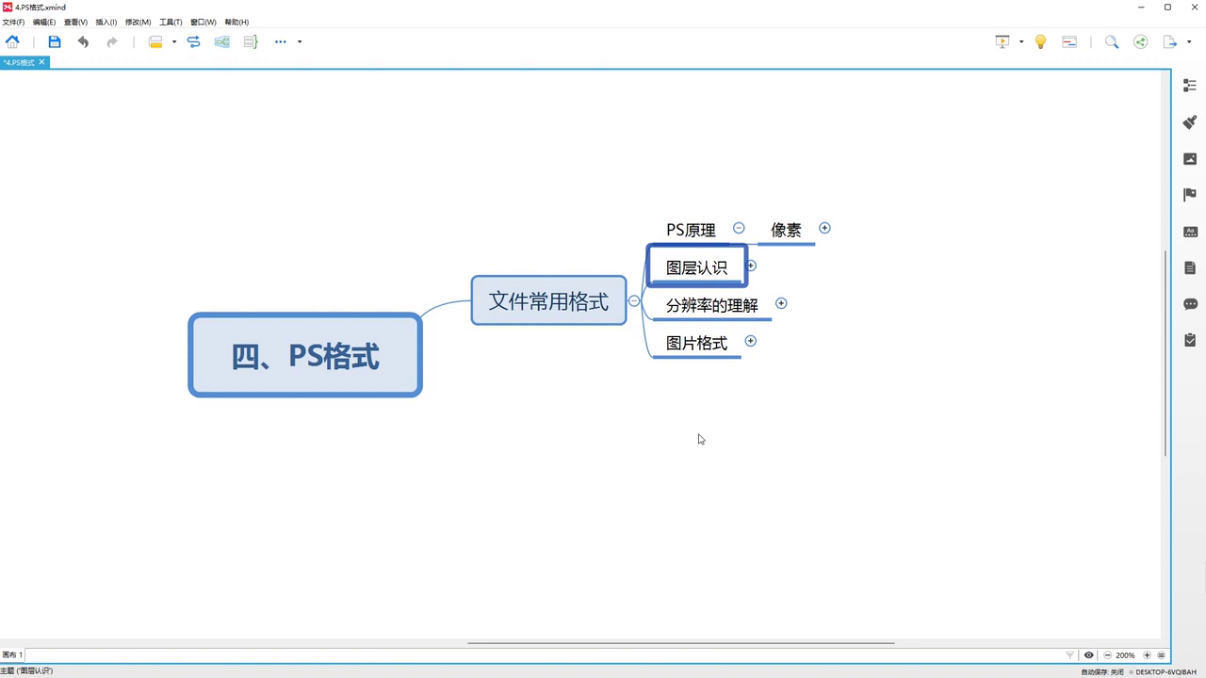
key(ctrl+minus)
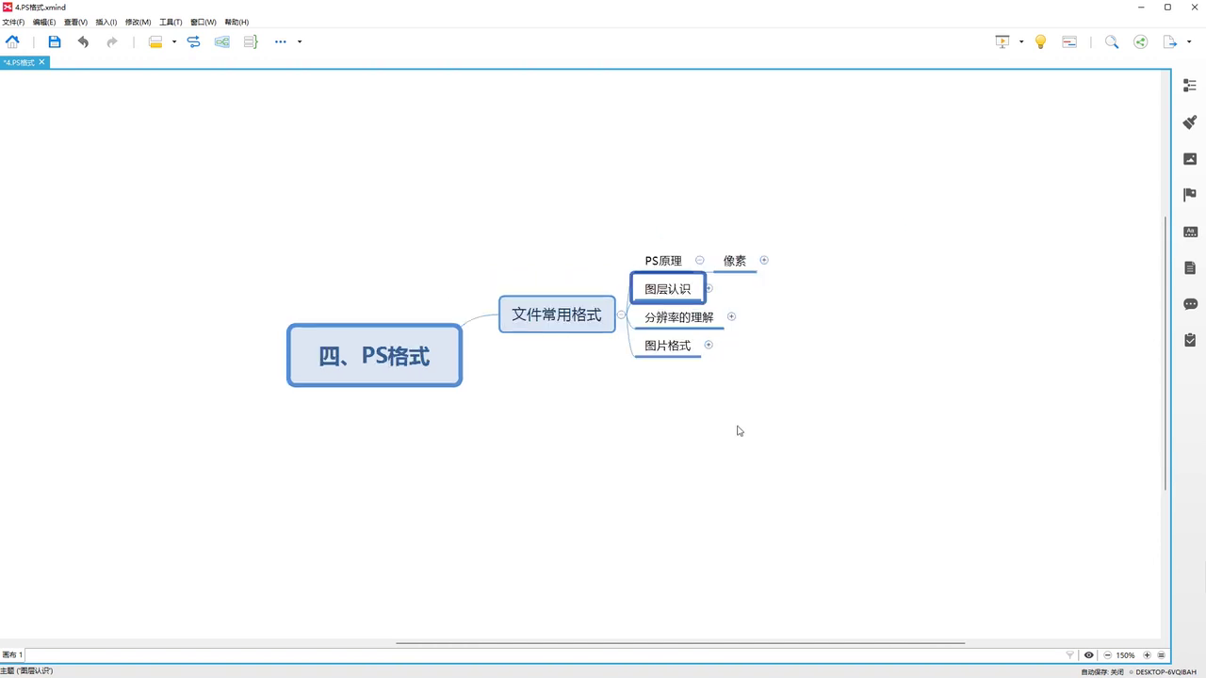
key(ctrl+plus)
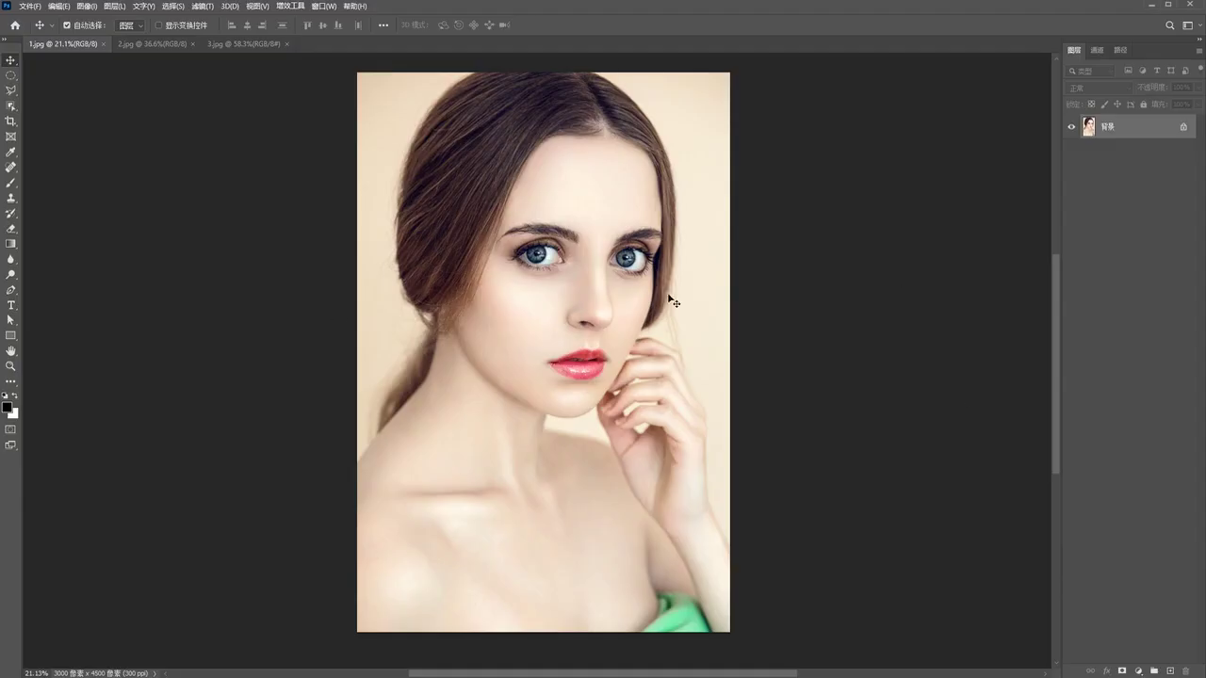
Browse the 1.jpg portrait, the 2.jpg space image and the 3.jpg character artwork
scroll(624, 300, up, 1)
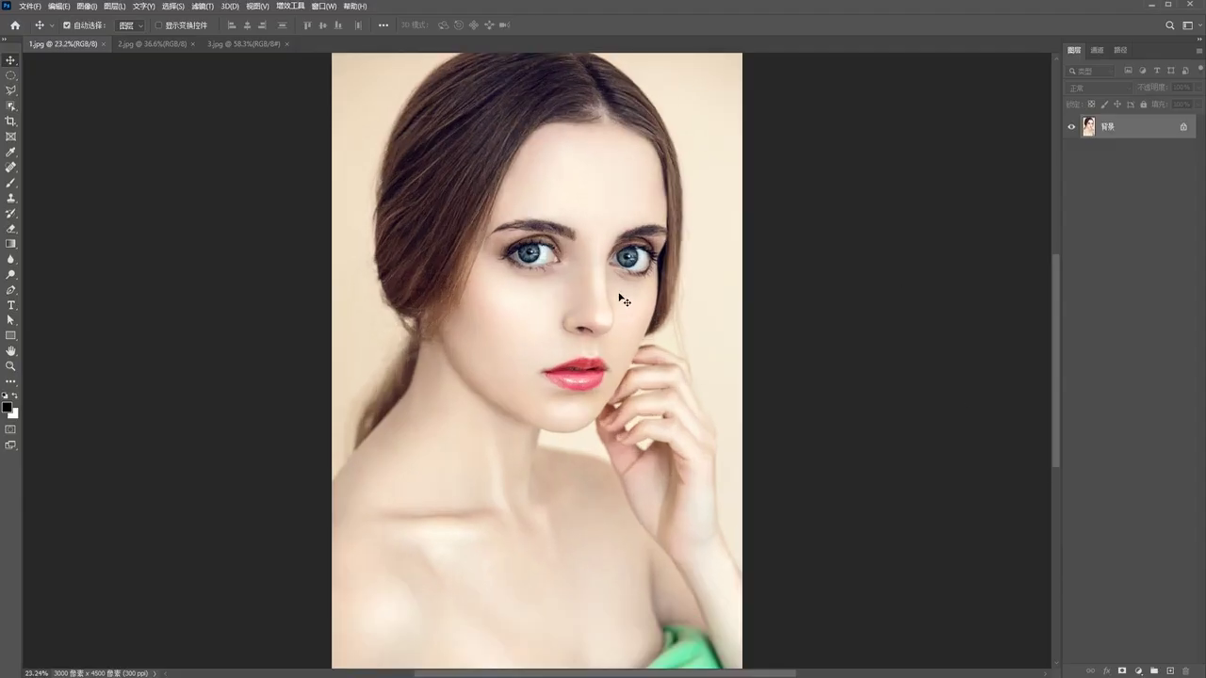
scroll(607, 302, down, 1)
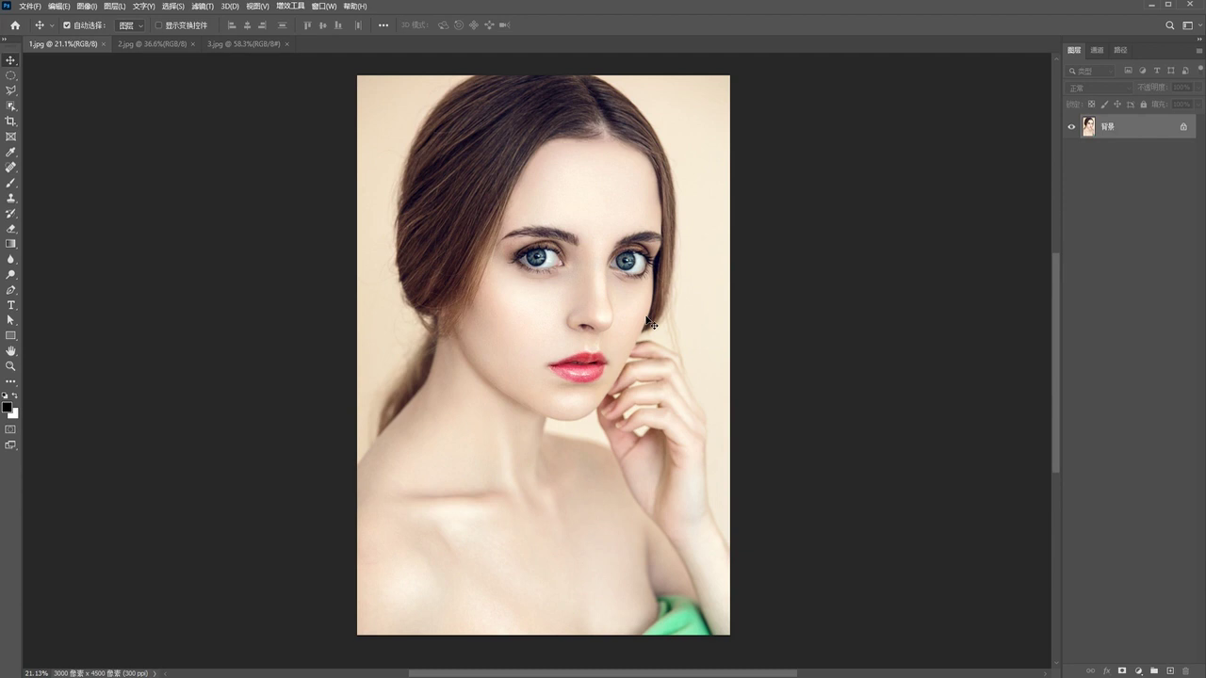
click(153, 44)
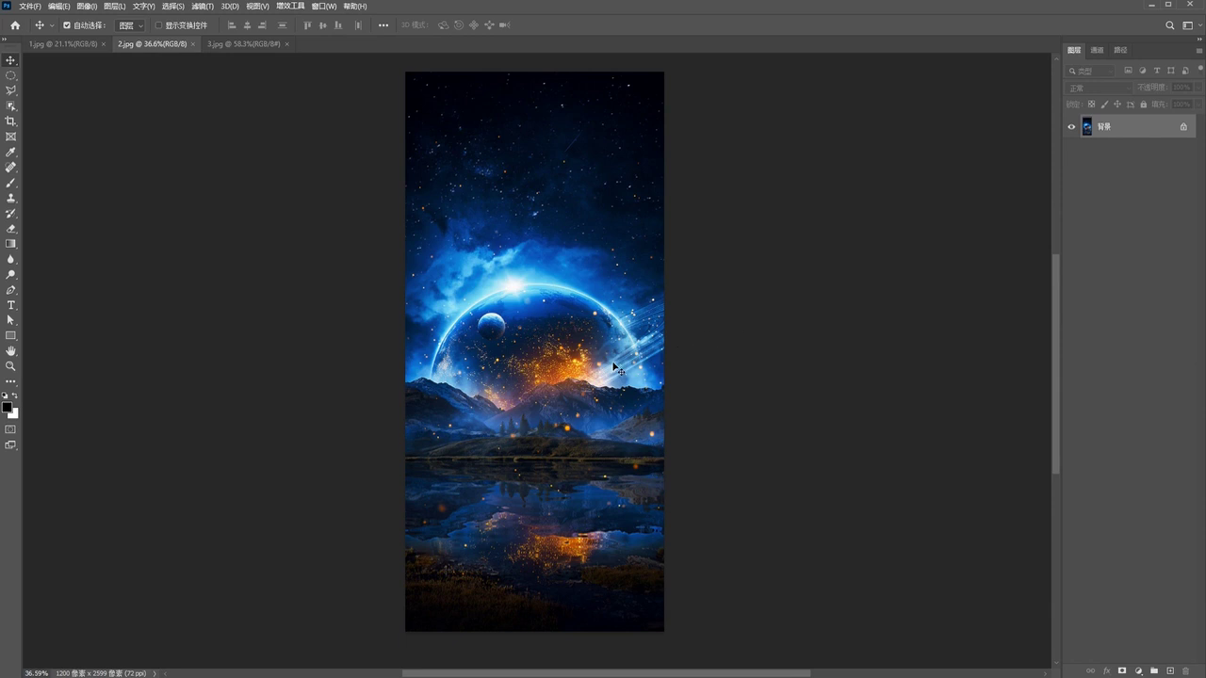
scroll(539, 332, up, 1)
scroll(565, 332, up, 2)
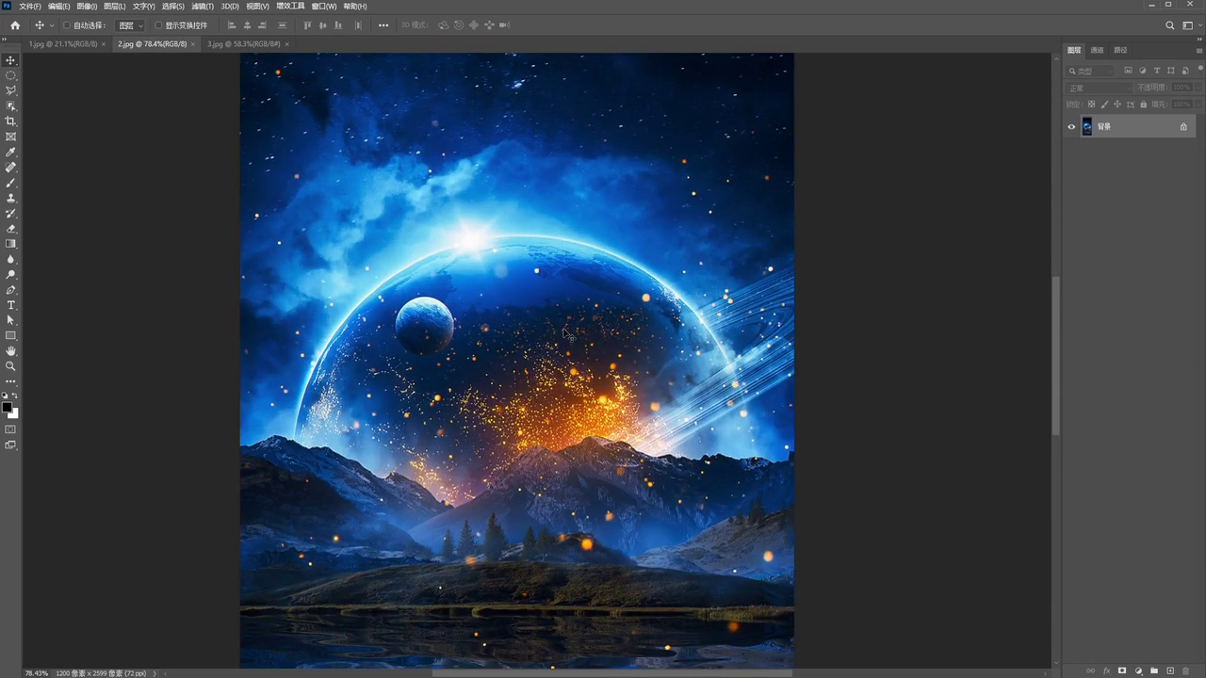
scroll(565, 332, down, 3)
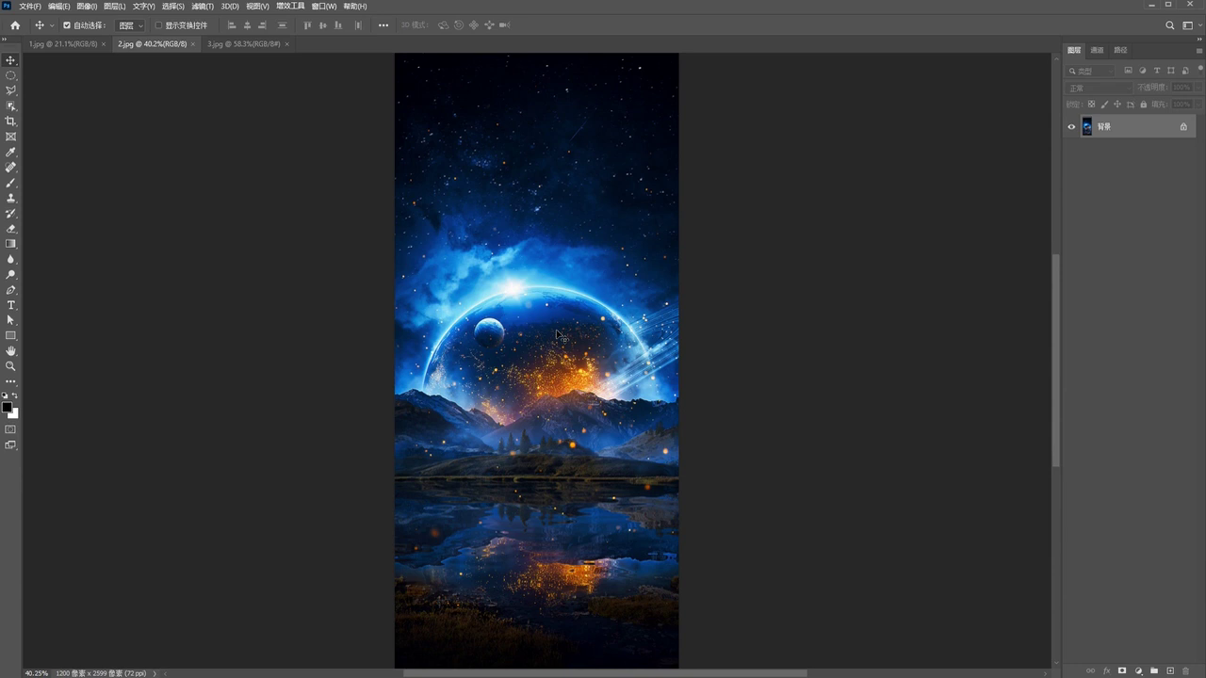
click(250, 45)
scroll(581, 260, down, 1)
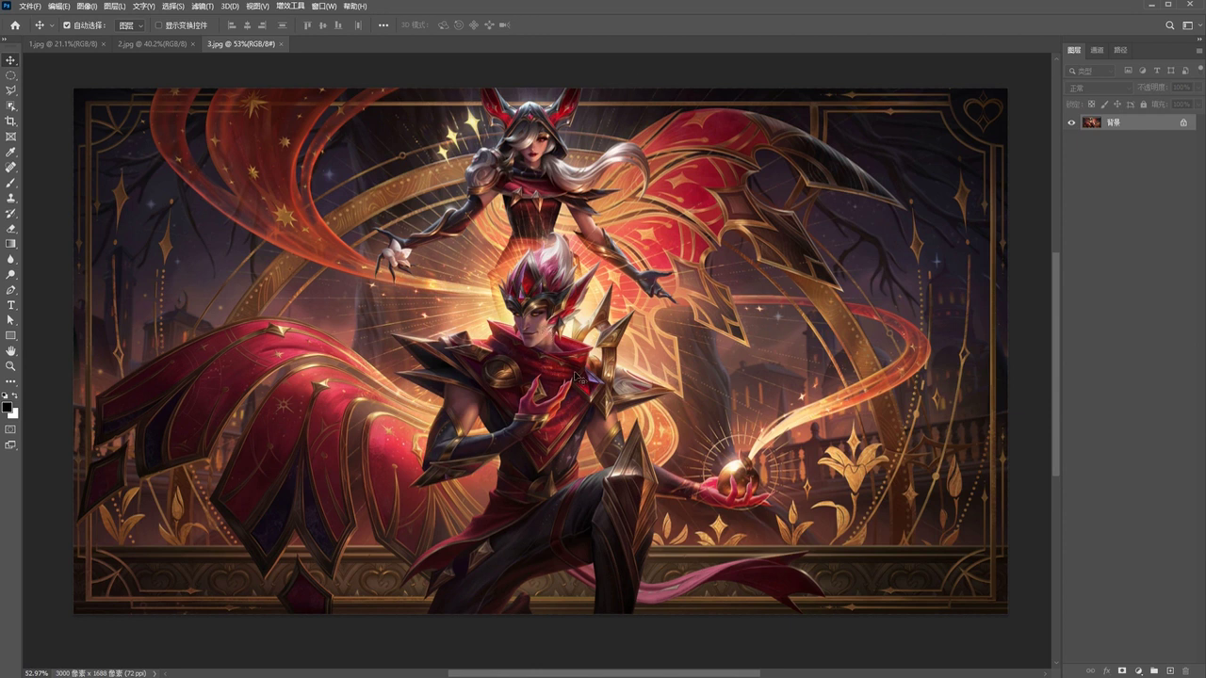
Cycle through the three images again, switch off Move-tool Auto-Select, and return to 1.jpg
click(66, 44)
click(155, 43)
click(243, 43)
click(83, 26)
click(79, 43)
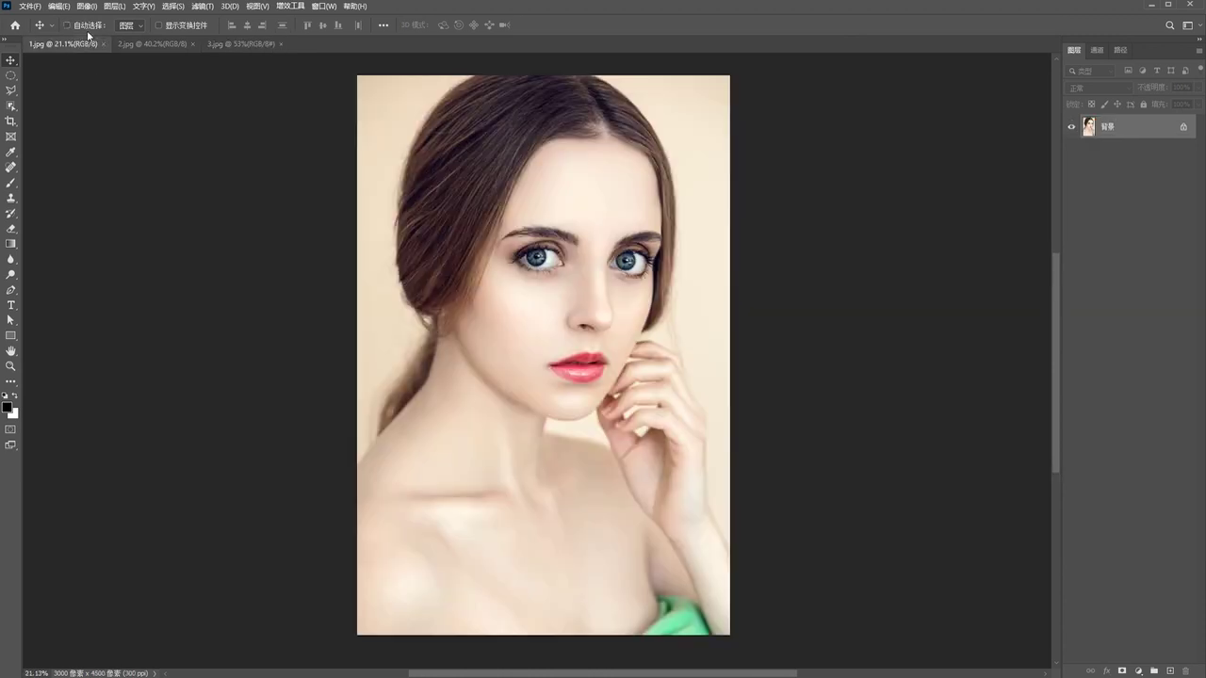
click(86, 25)
click(151, 43)
click(241, 43)
click(64, 44)
click(128, 43)
click(151, 43)
click(64, 43)
click(565, 323)
click(707, 274)
click(150, 44)
click(241, 44)
click(64, 43)
click(66, 26)
scroll(569, 359, up, 2)
scroll(571, 358, up, 2)
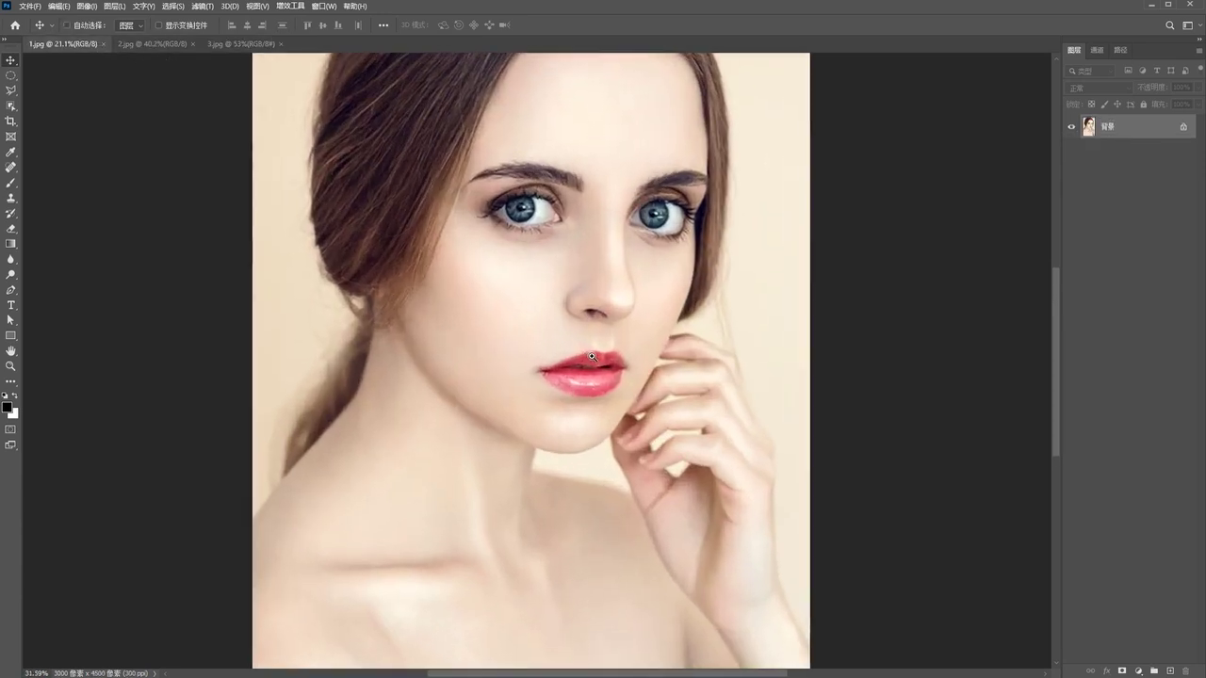
scroll(573, 357, up, 2)
scroll(578, 354, down, 5)
scroll(578, 354, up, 3)
scroll(578, 356, up, 3)
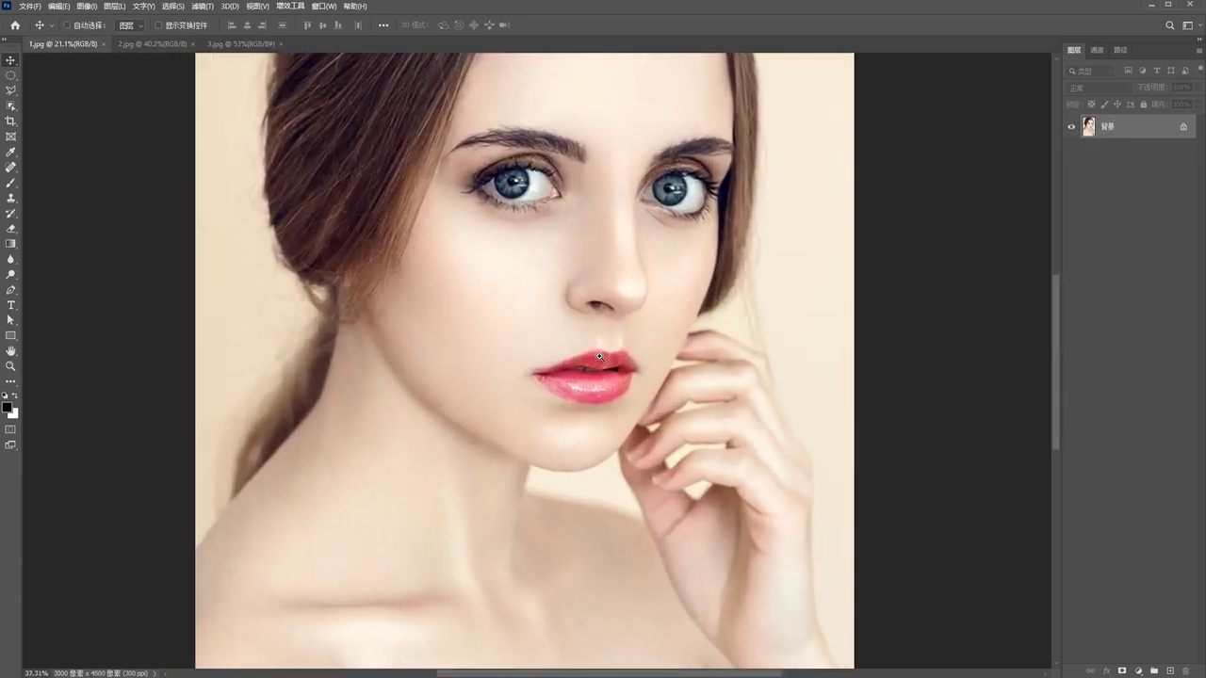
scroll(584, 360, up, 3)
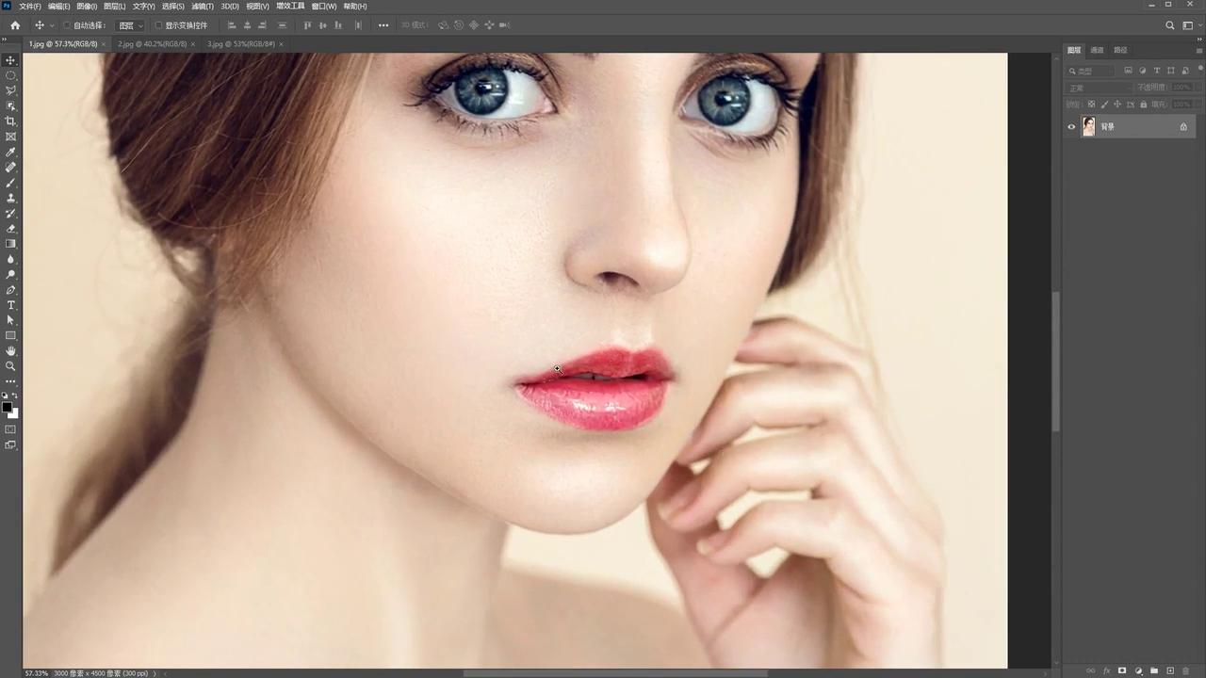
drag(556, 370, 622, 370)
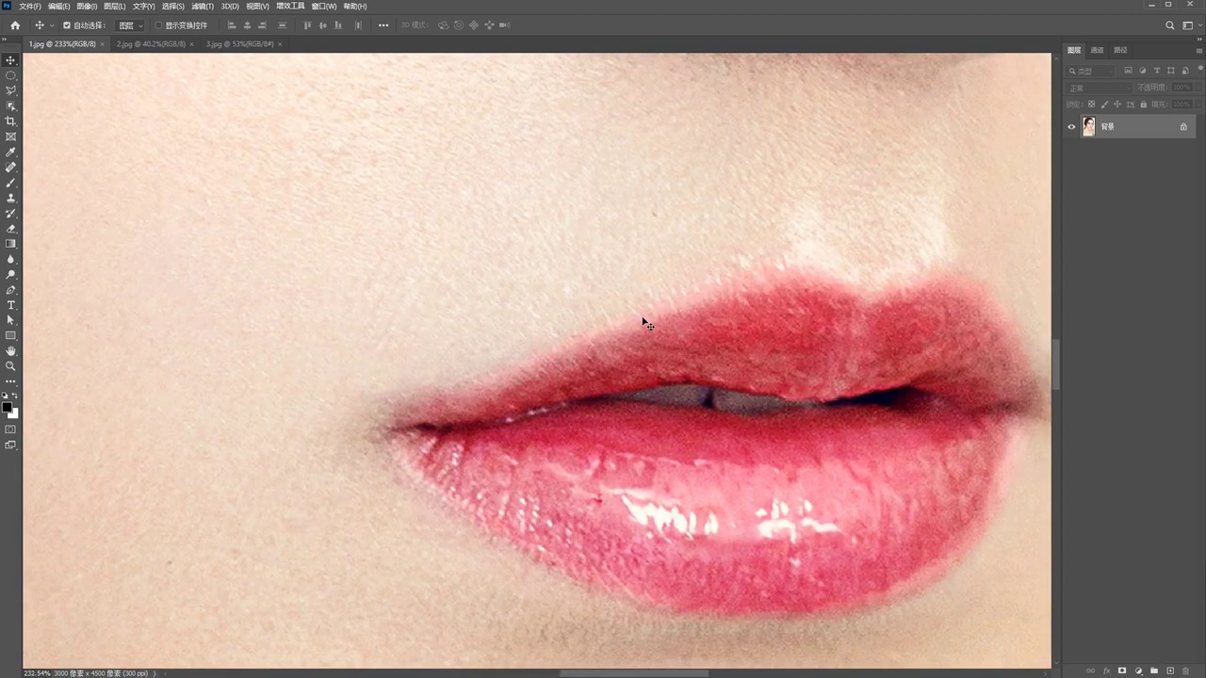
drag(574, 359, 610, 370)
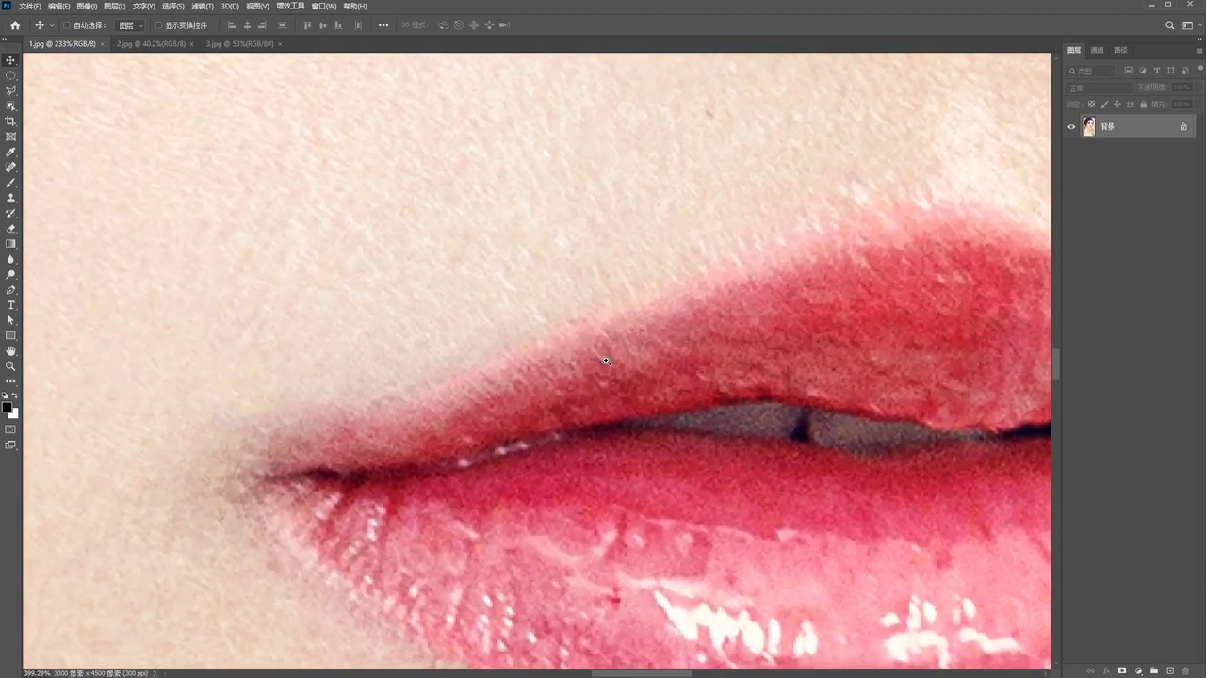
key(ctrl+space)
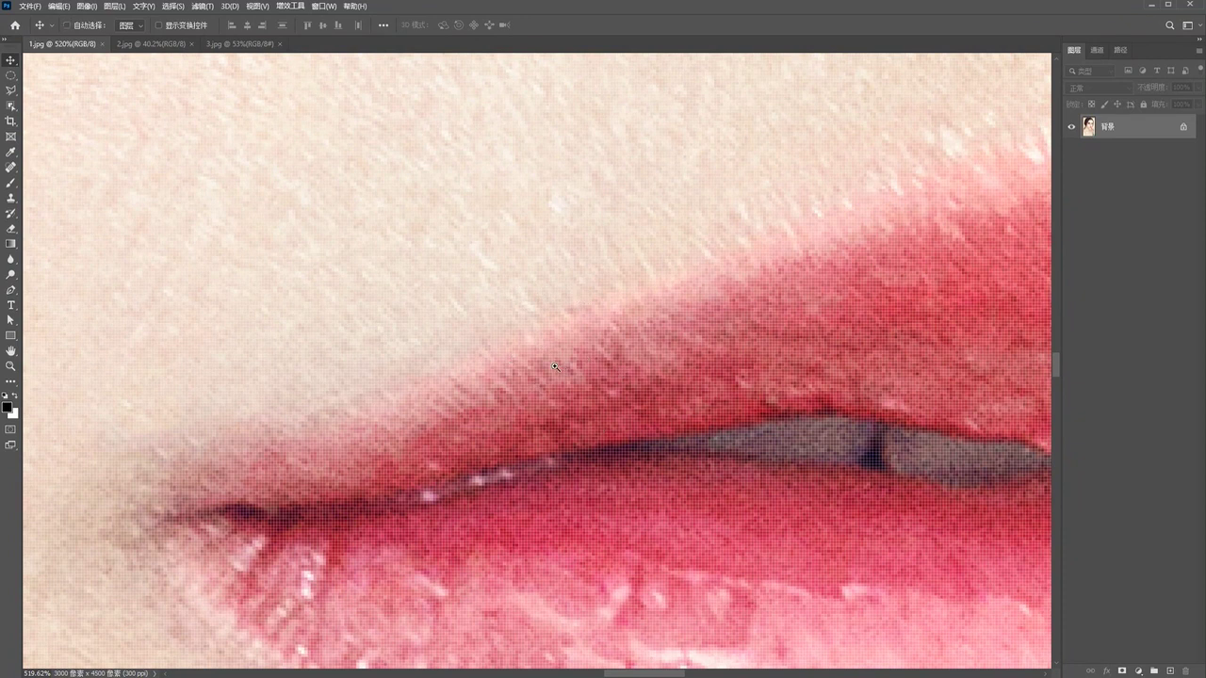
drag(556, 366, 724, 373)
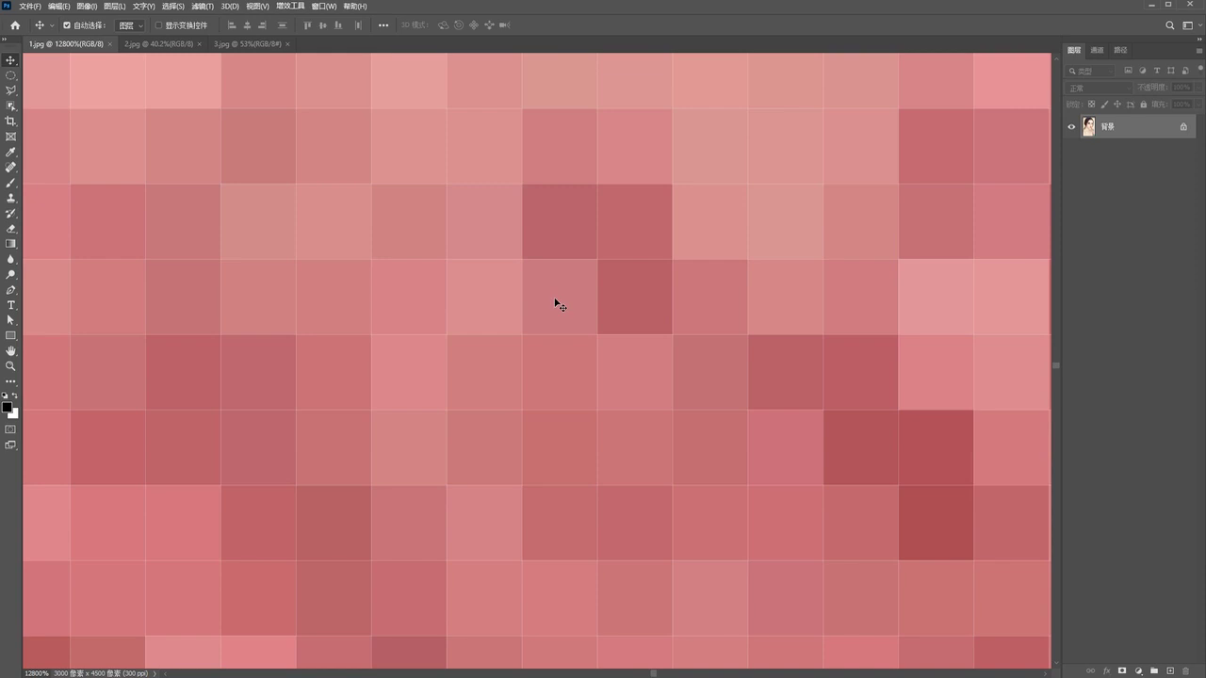
scroll(535, 323, down, 3)
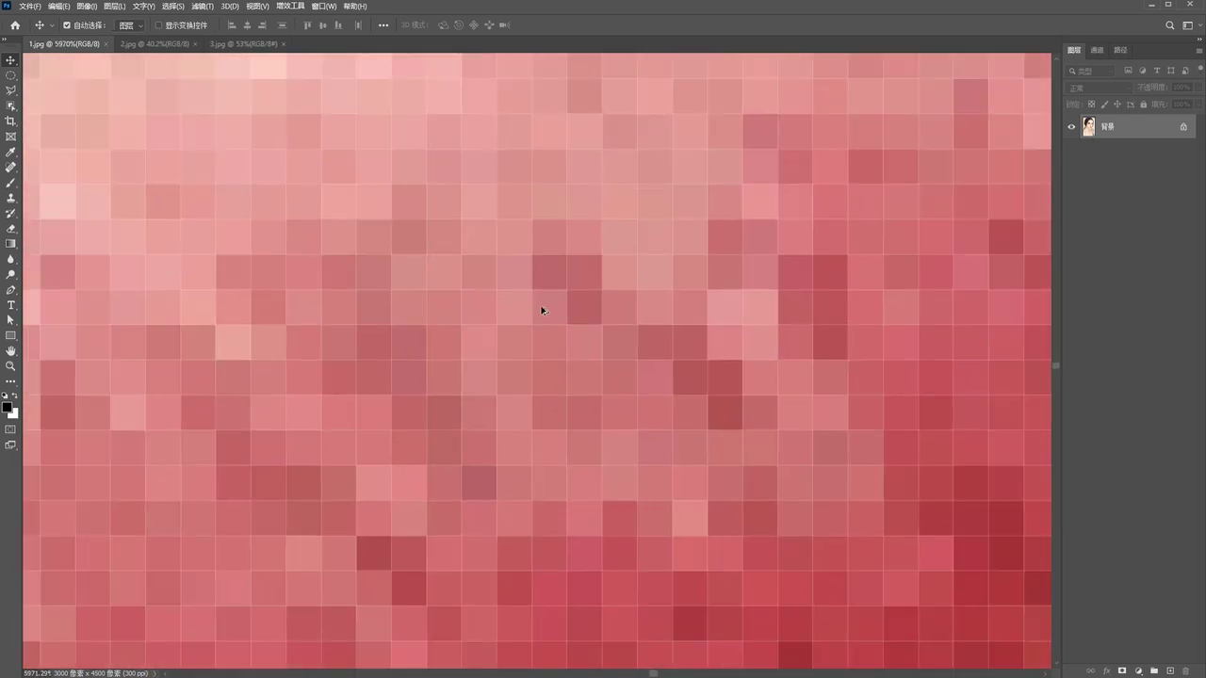
scroll(542, 311, down, 2)
scroll(542, 311, down, 2)
scroll(542, 311, down, 2)
scroll(542, 310, down, 2)
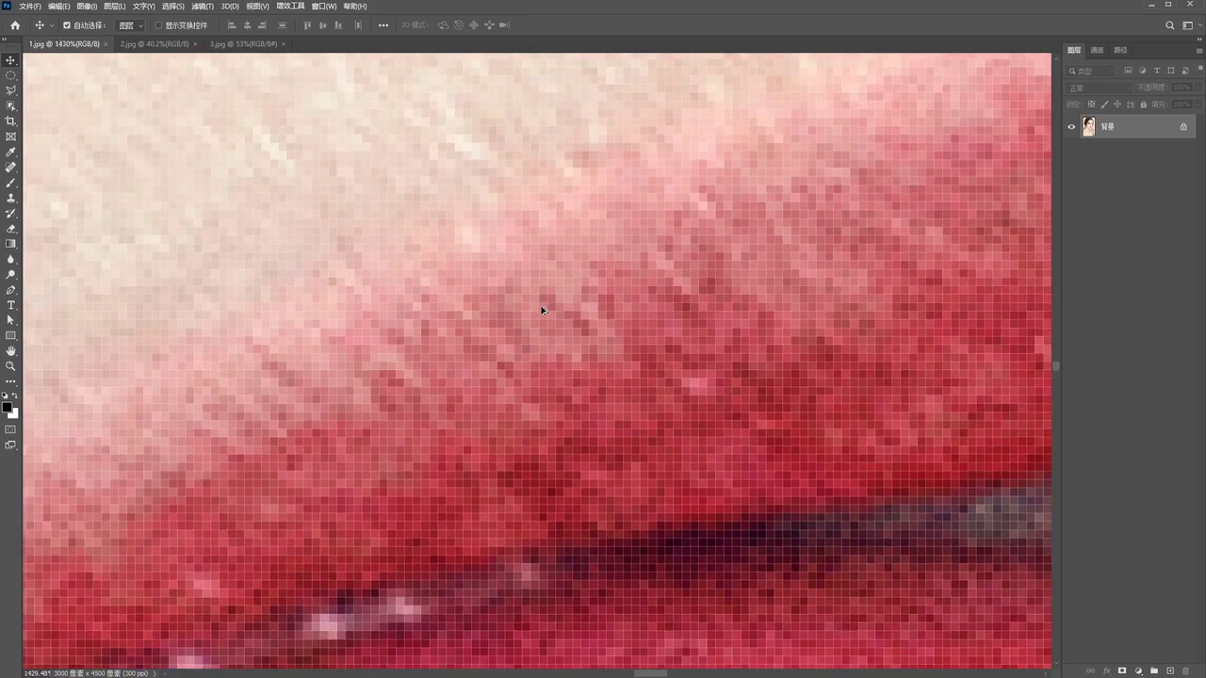
scroll(542, 309, down, 2)
scroll(542, 309, down, 2)
scroll(541, 308, down, 2)
scroll(540, 308, down, 2)
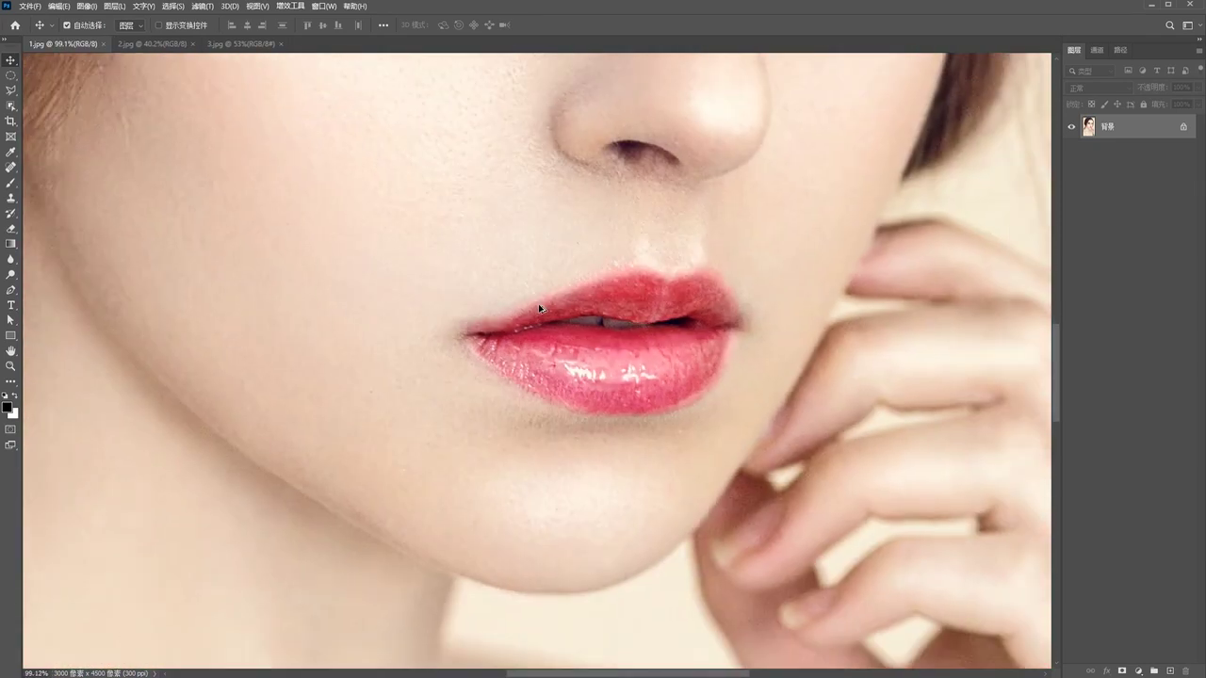
scroll(540, 308, down, 2)
scroll(539, 307, down, 2)
scroll(537, 307, down, 1)
scroll(536, 306, down, 1)
scroll(536, 307, up, 1)
drag(543, 310, 545, 363)
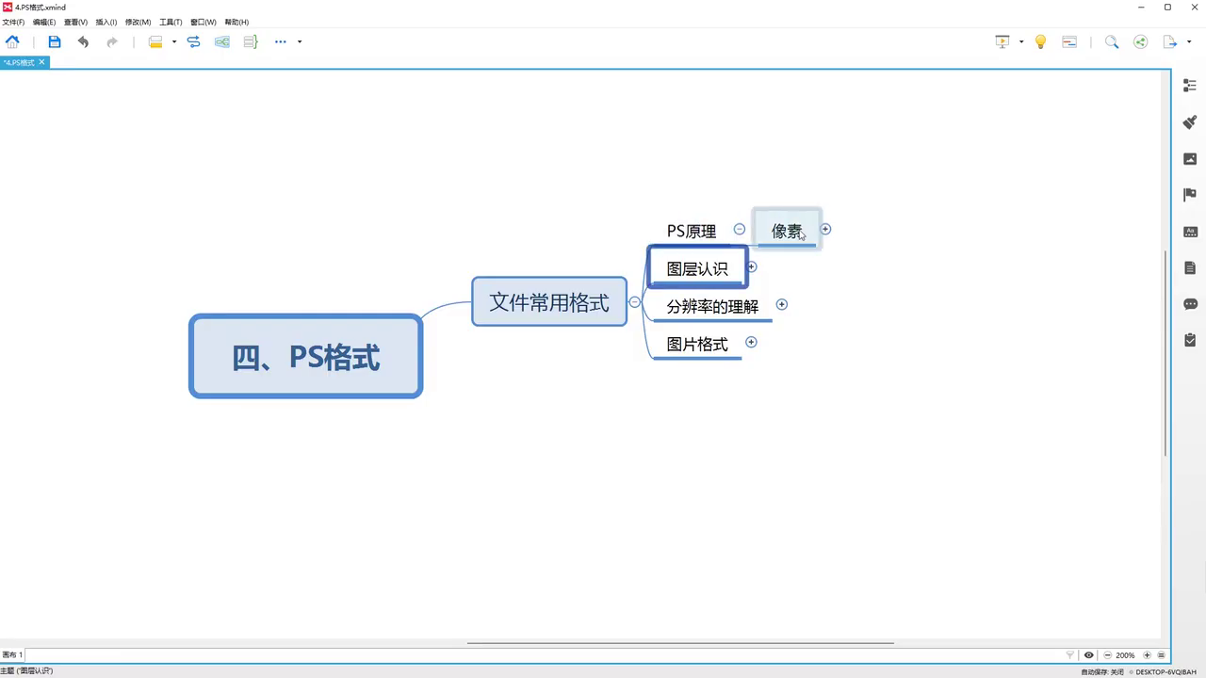
Expand the 像素 topic to show 大小可变 and 颜色调整, then bring up Photoshop's 2.jpg
click(799, 232)
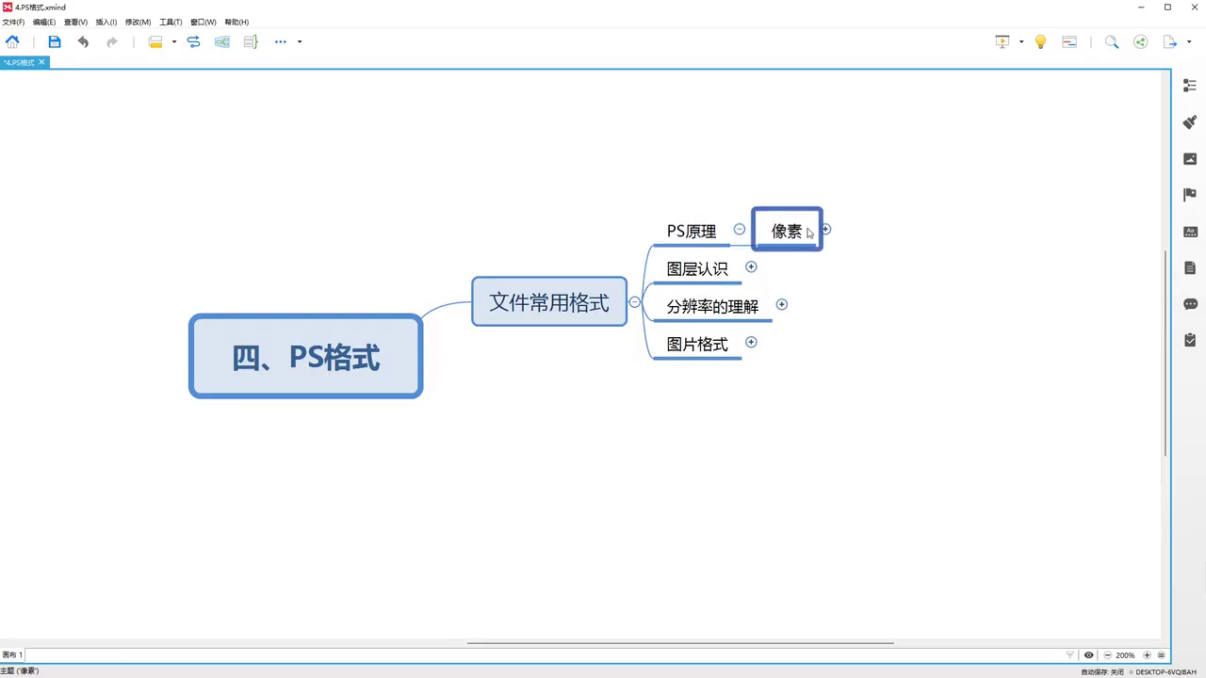
click(825, 230)
drag(606, 641, 630, 642)
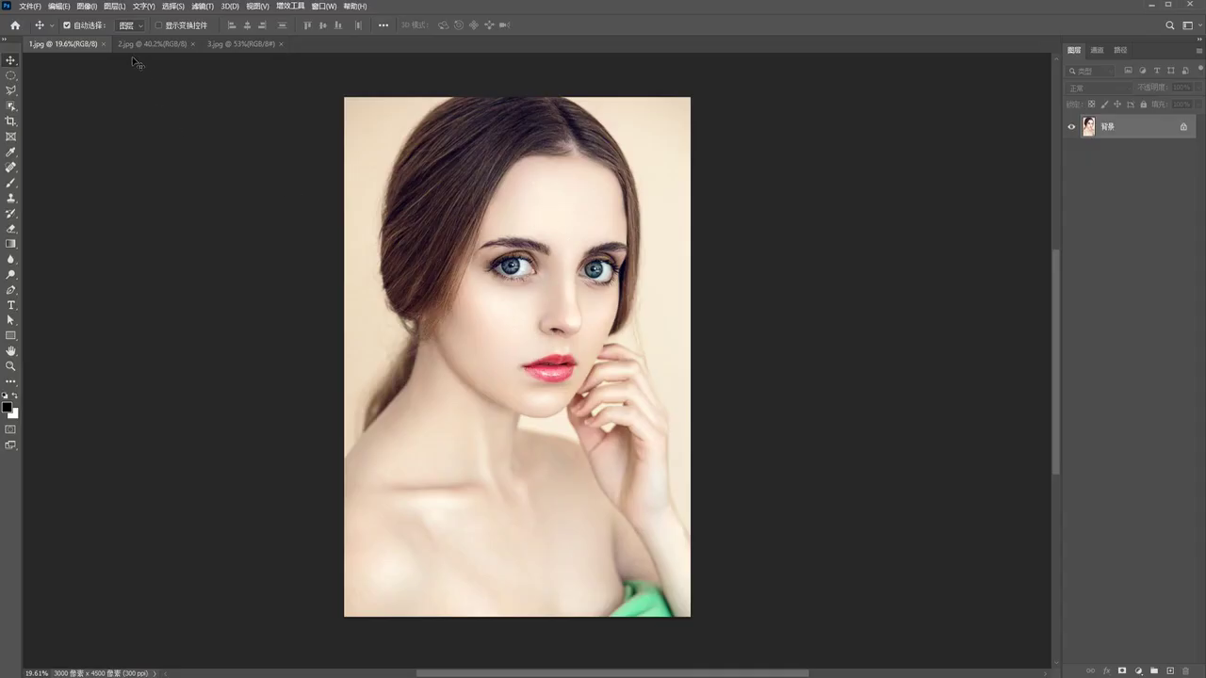
click(151, 43)
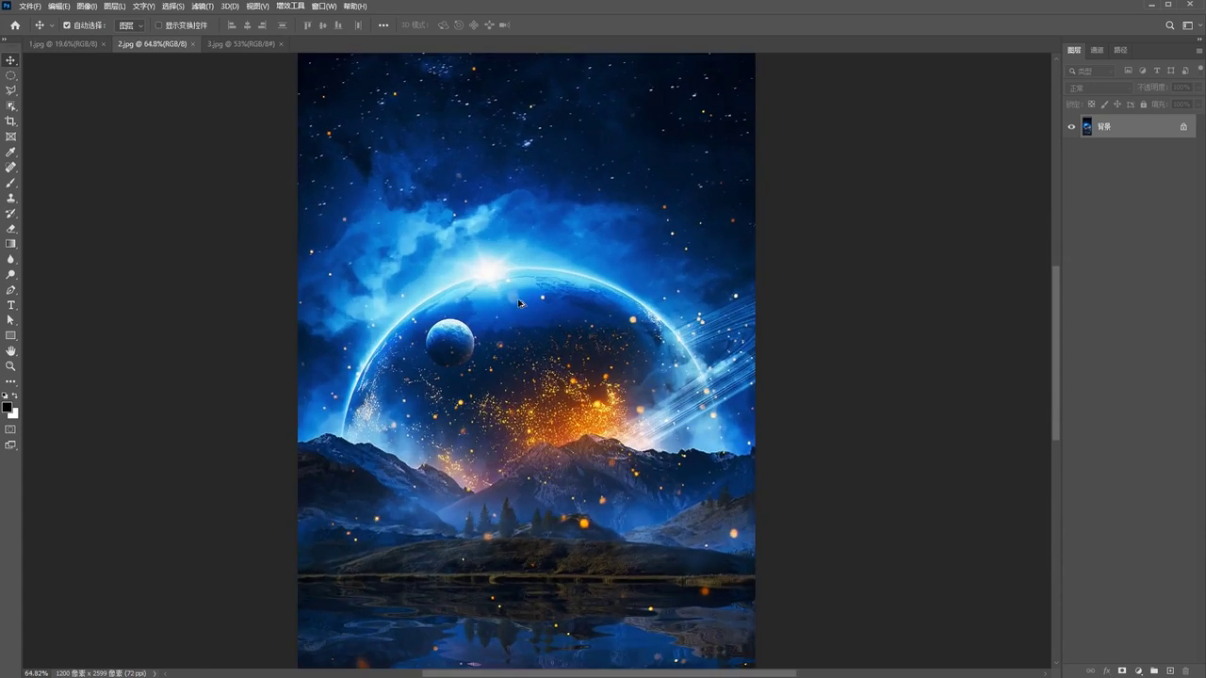
Zoom into the sun glare of 2.jpg until square pixels show, then fit the image on screen
scroll(525, 298, up, 10)
scroll(490, 279, up, 3)
scroll(468, 277, up, 3)
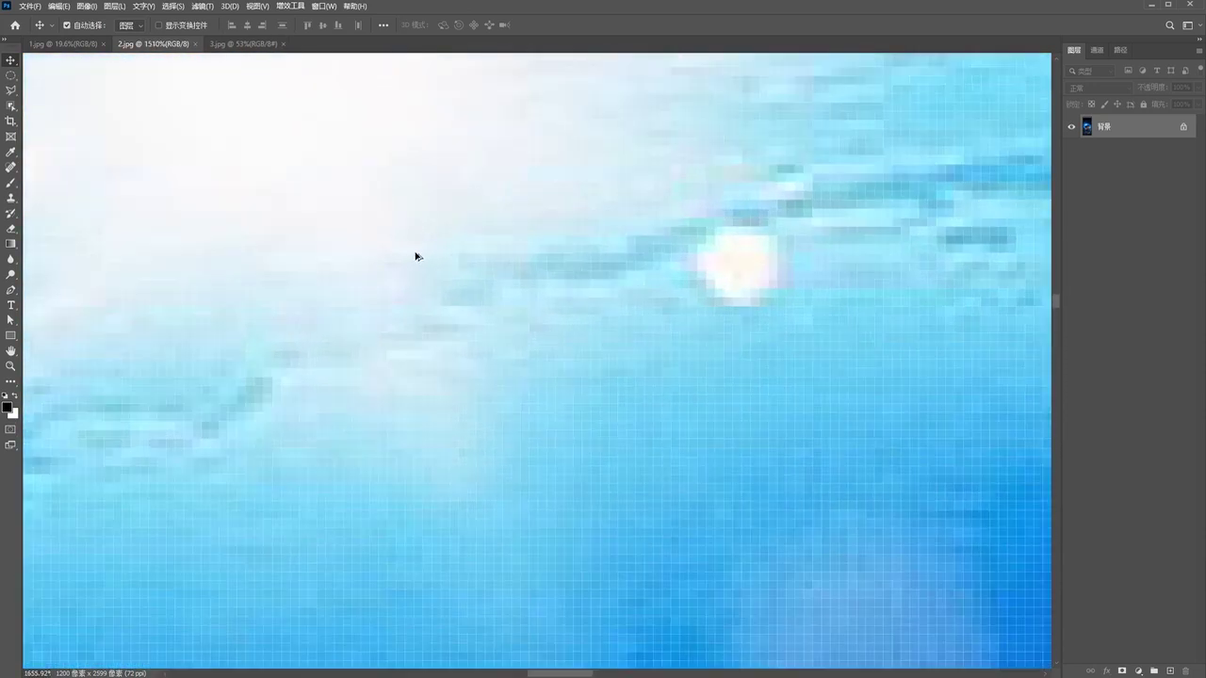
scroll(415, 255, up, 3)
scroll(412, 253, up, 2)
scroll(439, 255, down, 5)
scroll(817, 326, up, 2)
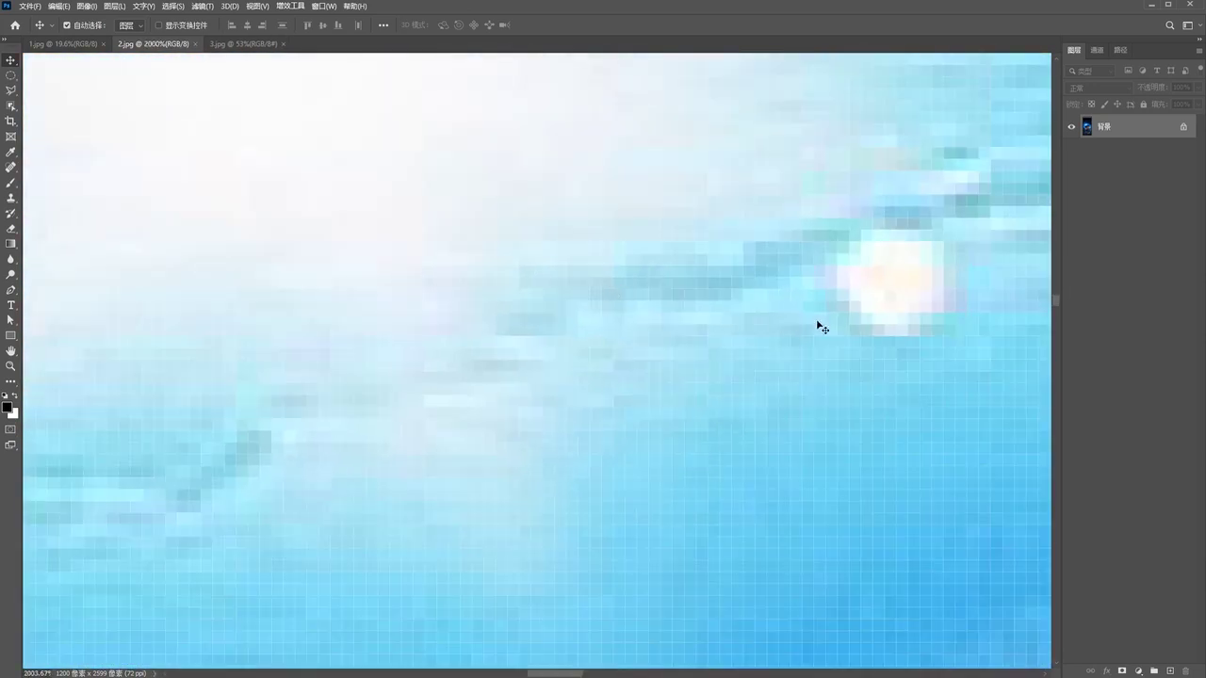
scroll(480, 363, up, 2)
scroll(506, 364, down, 5)
scroll(506, 361, down, 3)
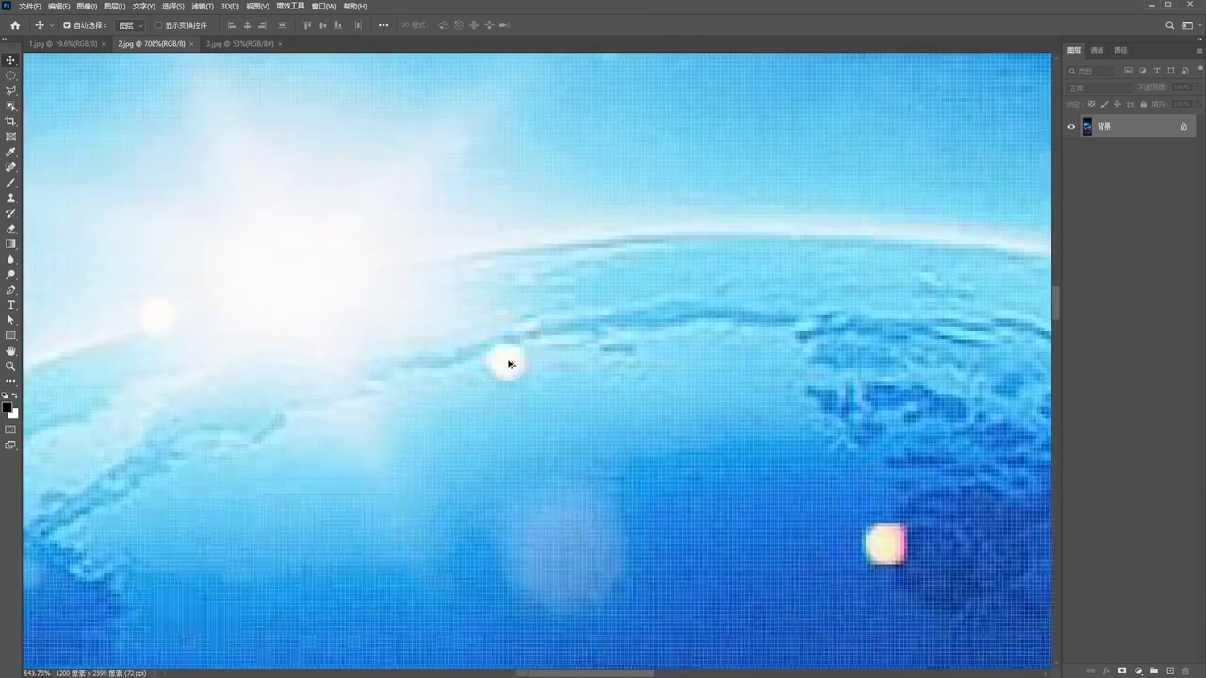
scroll(506, 361, down, 2)
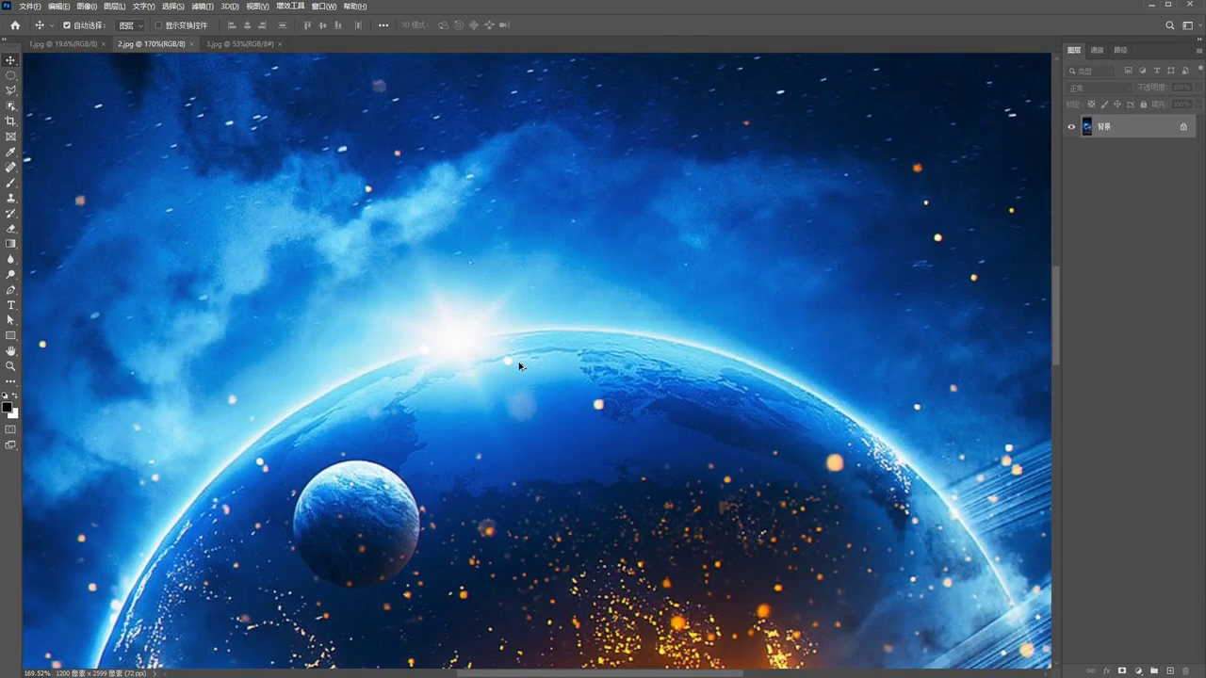
scroll(519, 365, up, 2)
scroll(487, 363, up, 3)
scroll(524, 358, up, 2)
scroll(523, 357, up, 2)
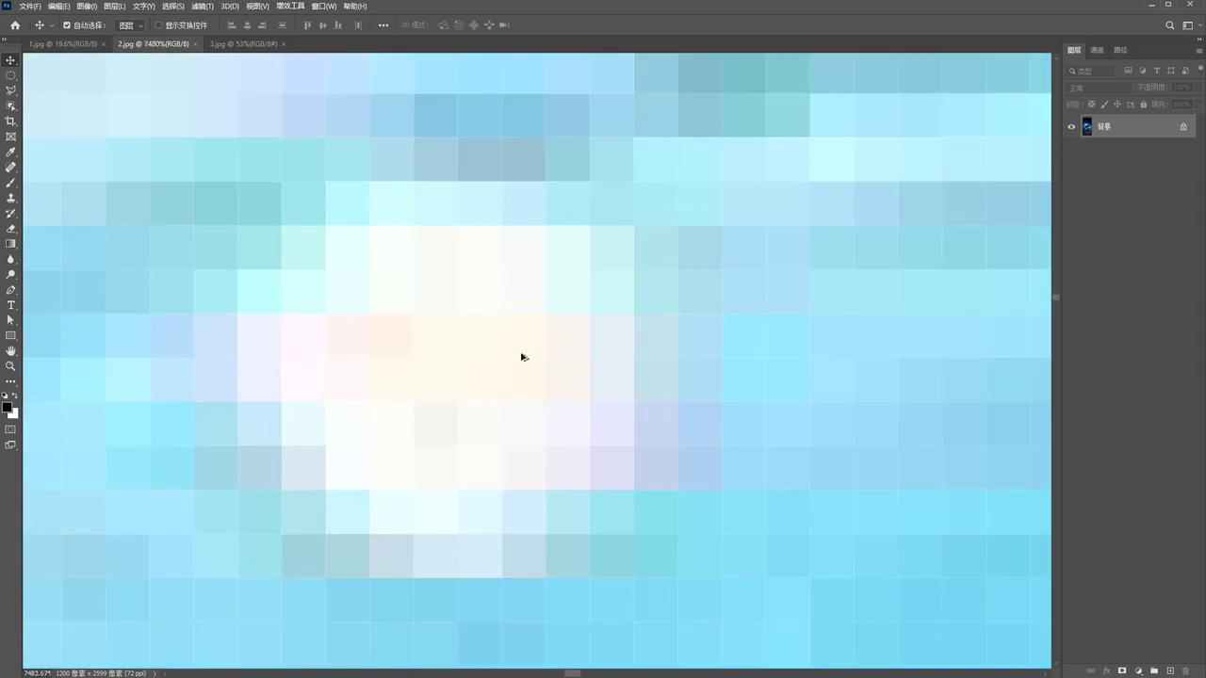
scroll(409, 345, up, 1)
scroll(374, 376, down, 1)
scroll(443, 358, down, 1)
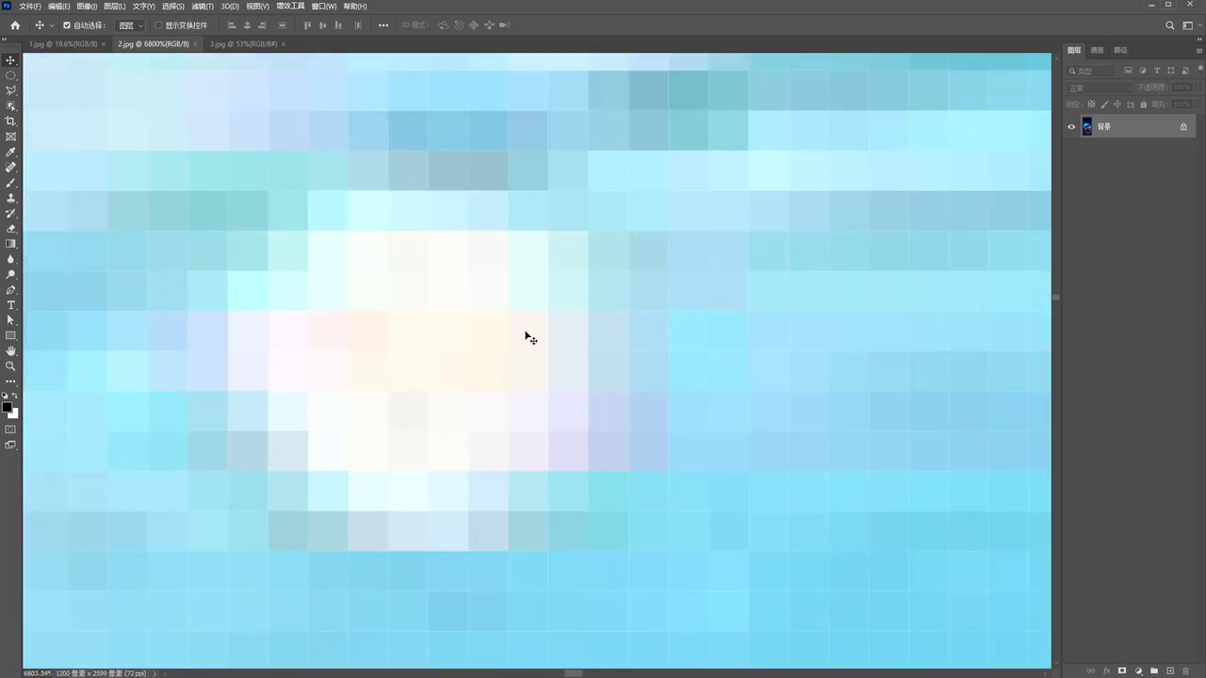
scroll(443, 379, down, 1)
scroll(425, 382, down, 3)
scroll(425, 381, down, 2)
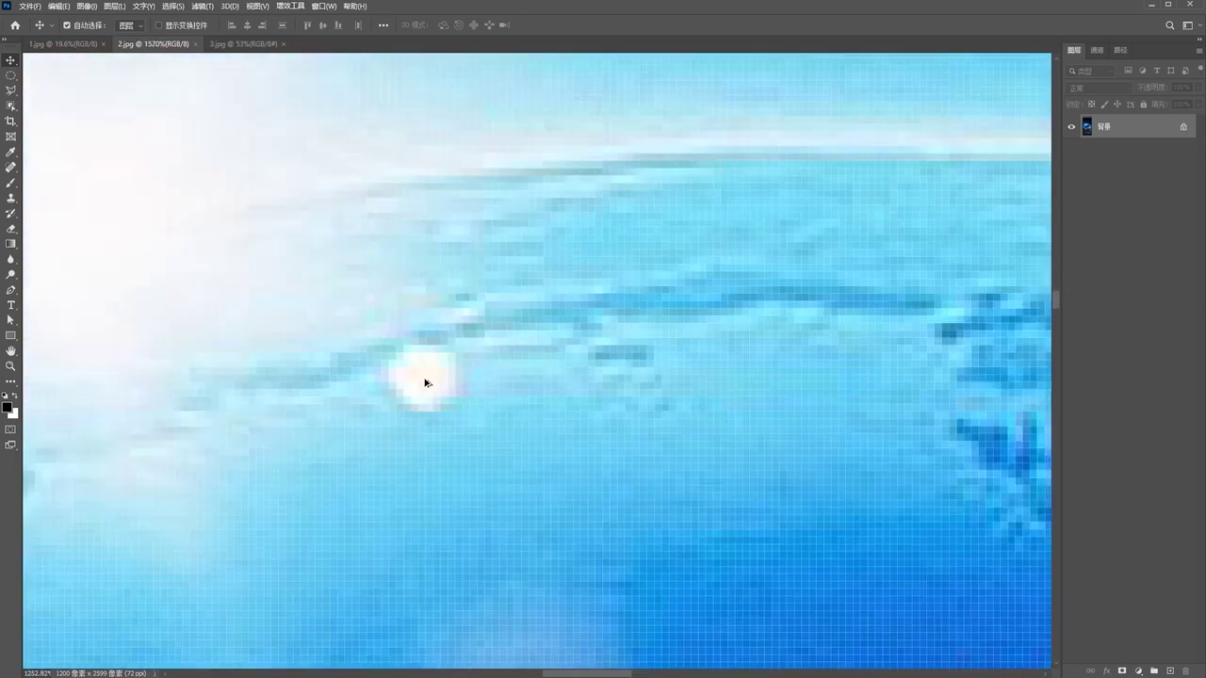
scroll(425, 379, down, 2)
scroll(425, 379, down, 4)
scroll(425, 381, down, 3)
scroll(396, 379, down, 1)
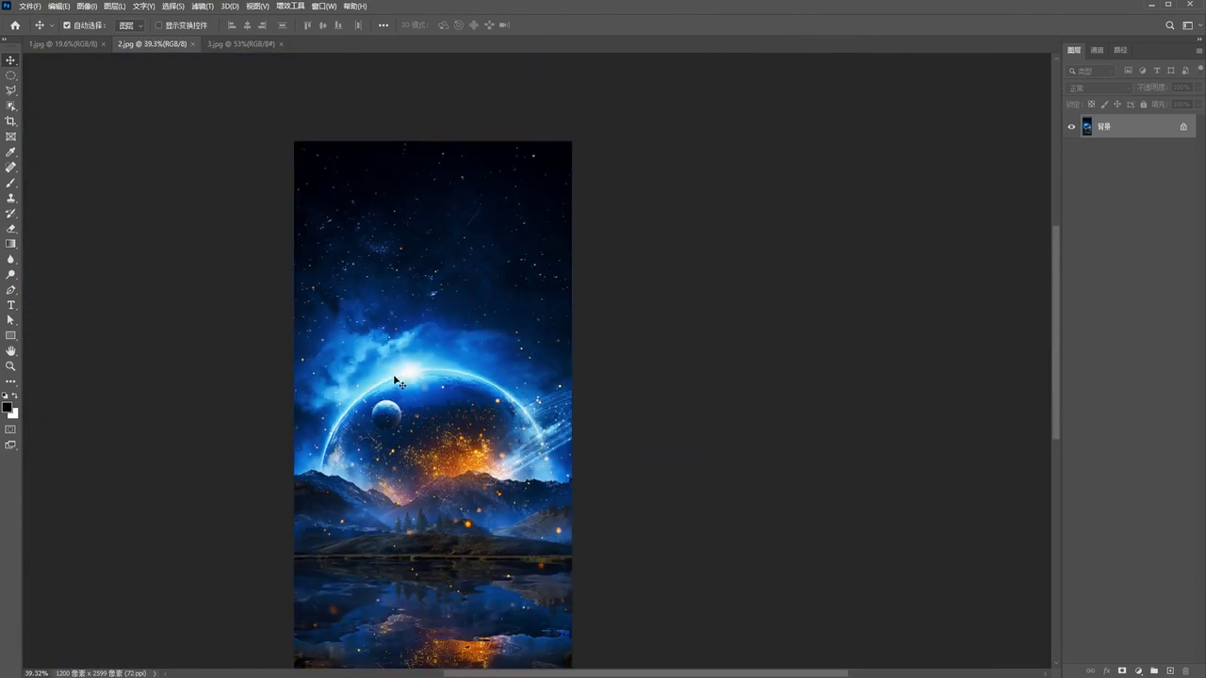
scroll(408, 381, up, 1)
scroll(408, 382, up, 2)
scroll(423, 364, up, 1)
scroll(398, 371, up, 2)
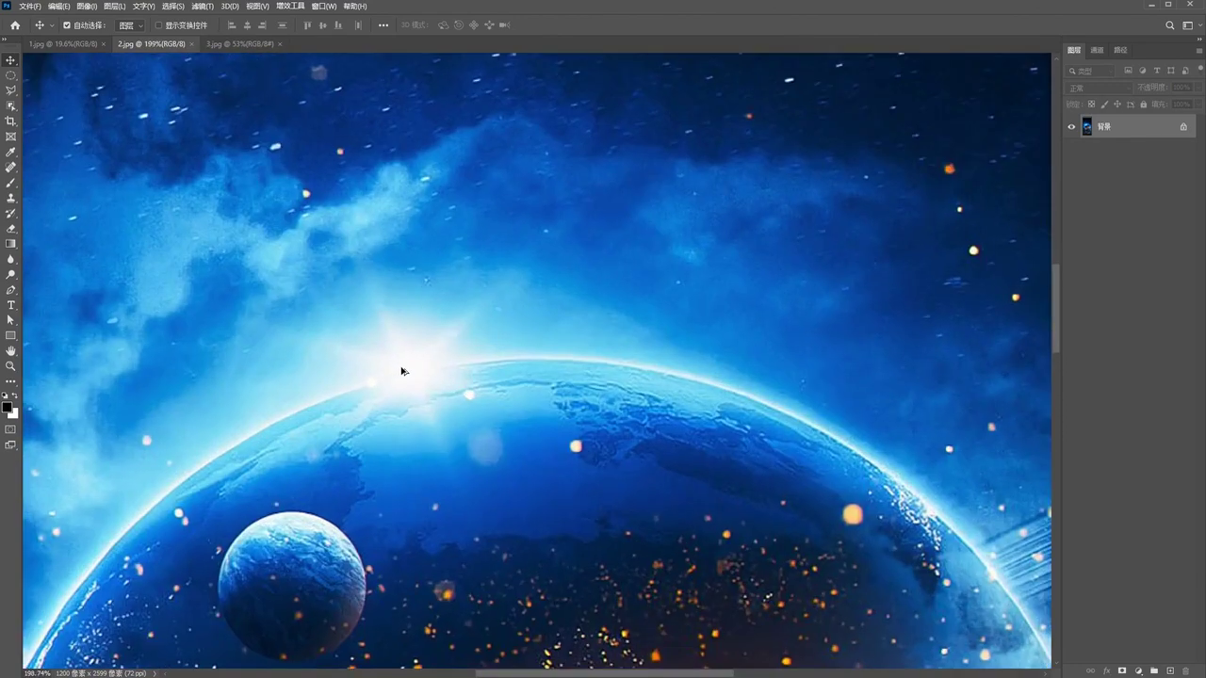
scroll(405, 368, up, 2)
scroll(424, 373, up, 2)
scroll(427, 373, up, 2)
scroll(433, 367, up, 1)
scroll(475, 321, up, 1)
scroll(471, 309, down, 3)
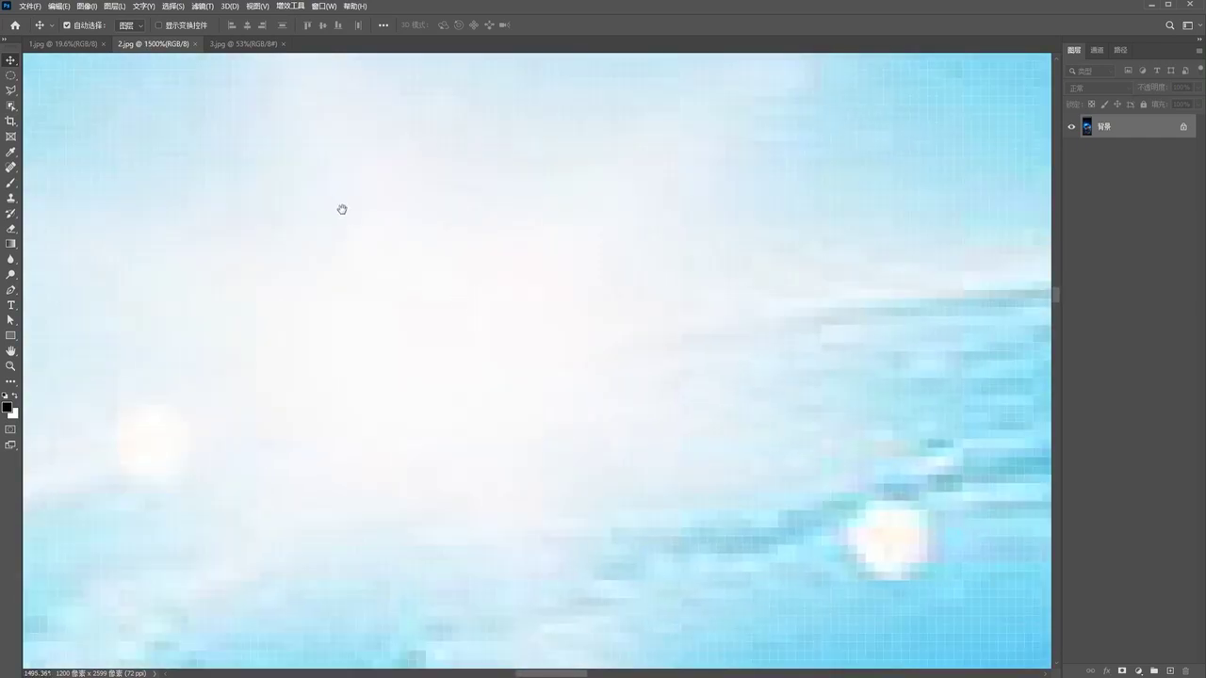
scroll(490, 436, up, 2)
scroll(480, 432, down, 2)
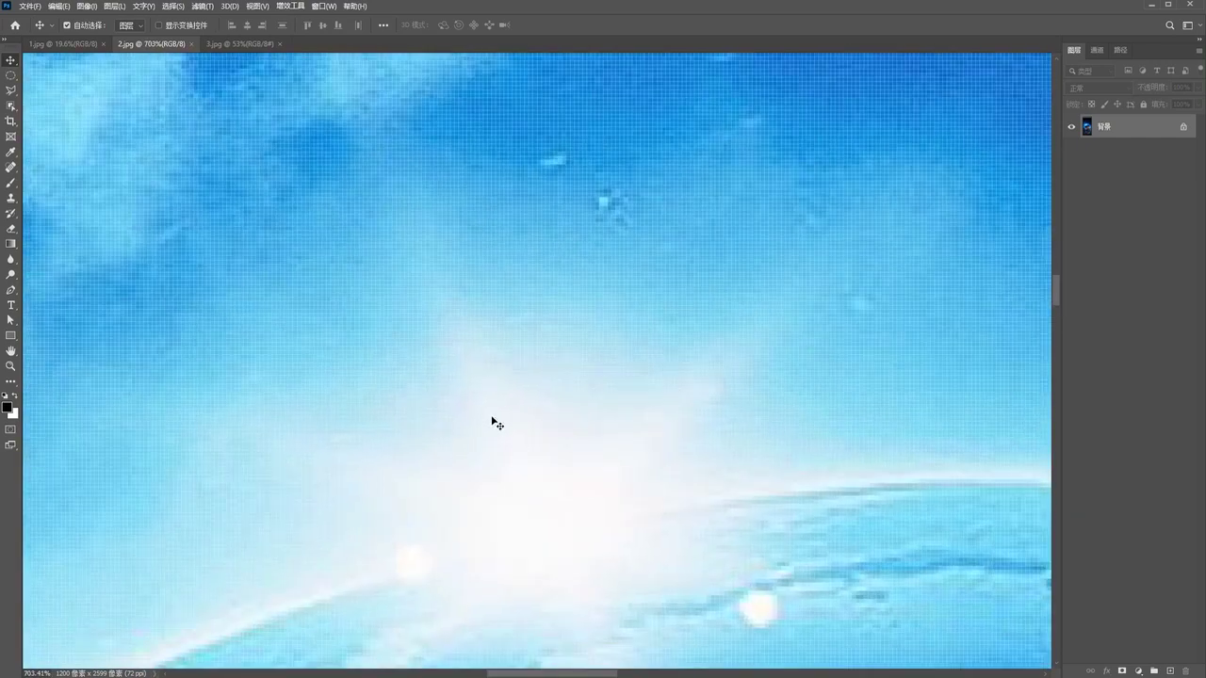
key(ctrl+0)
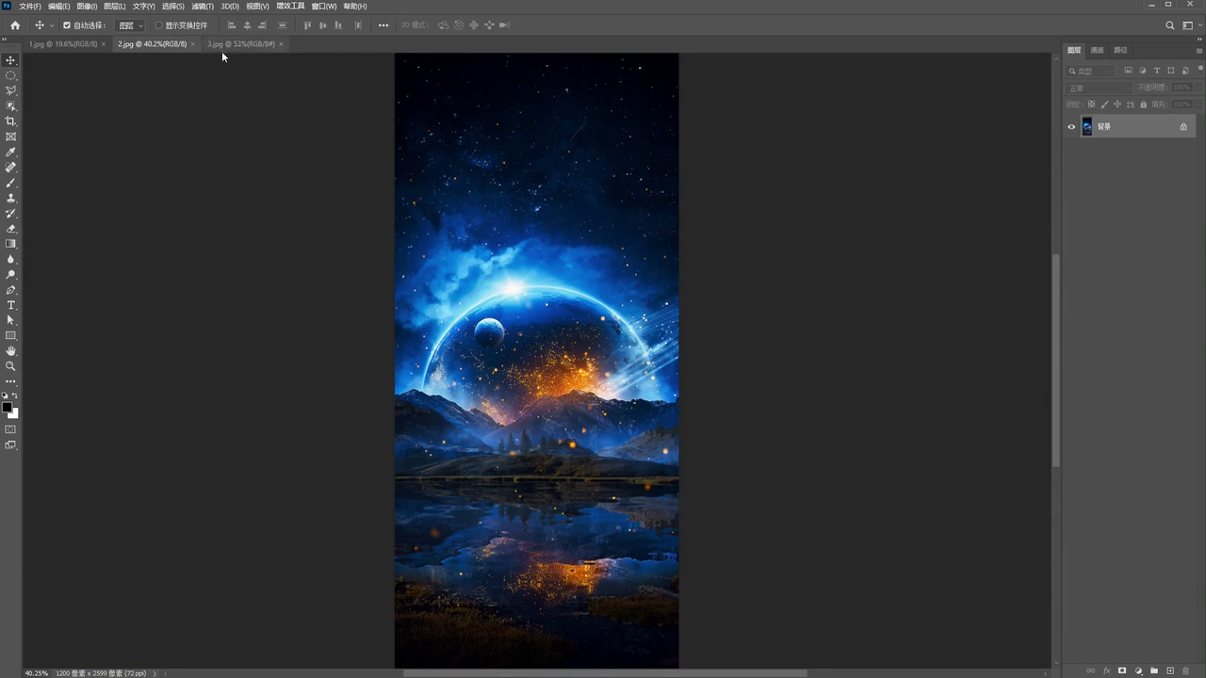
Switch to 3.jpg, zoom into the pixel grid near the flower-holding hand, then fit to screen
click(226, 45)
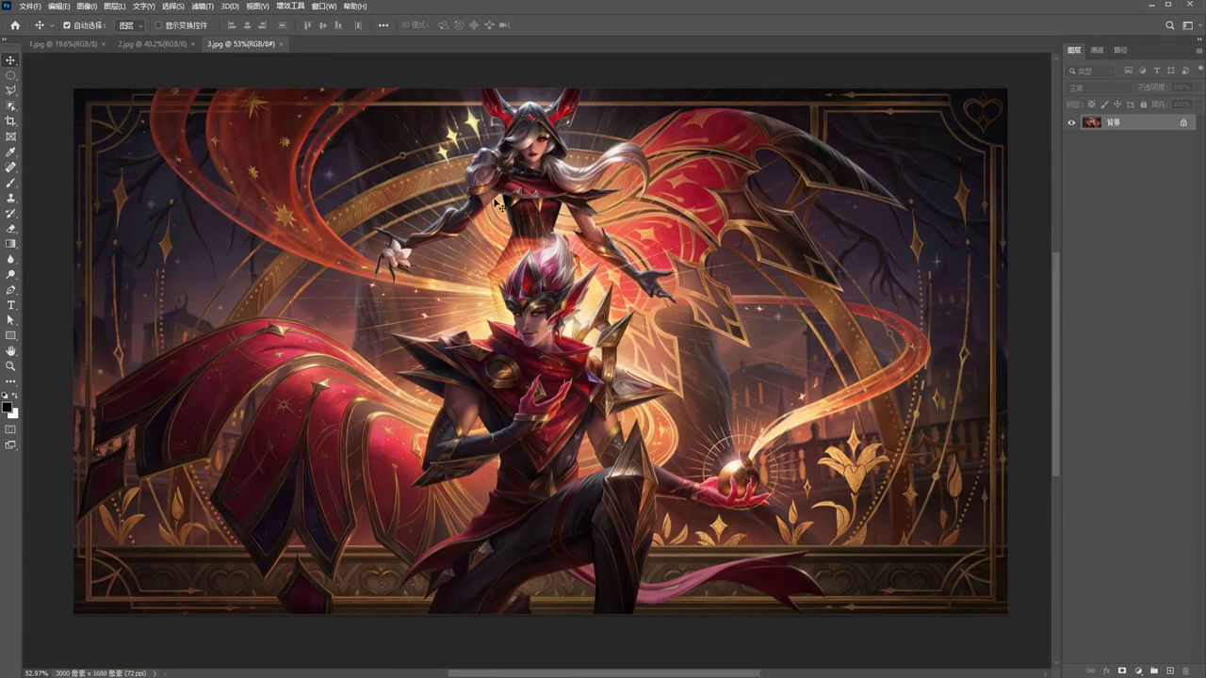
scroll(384, 308, up, 3)
scroll(377, 282, up, 3)
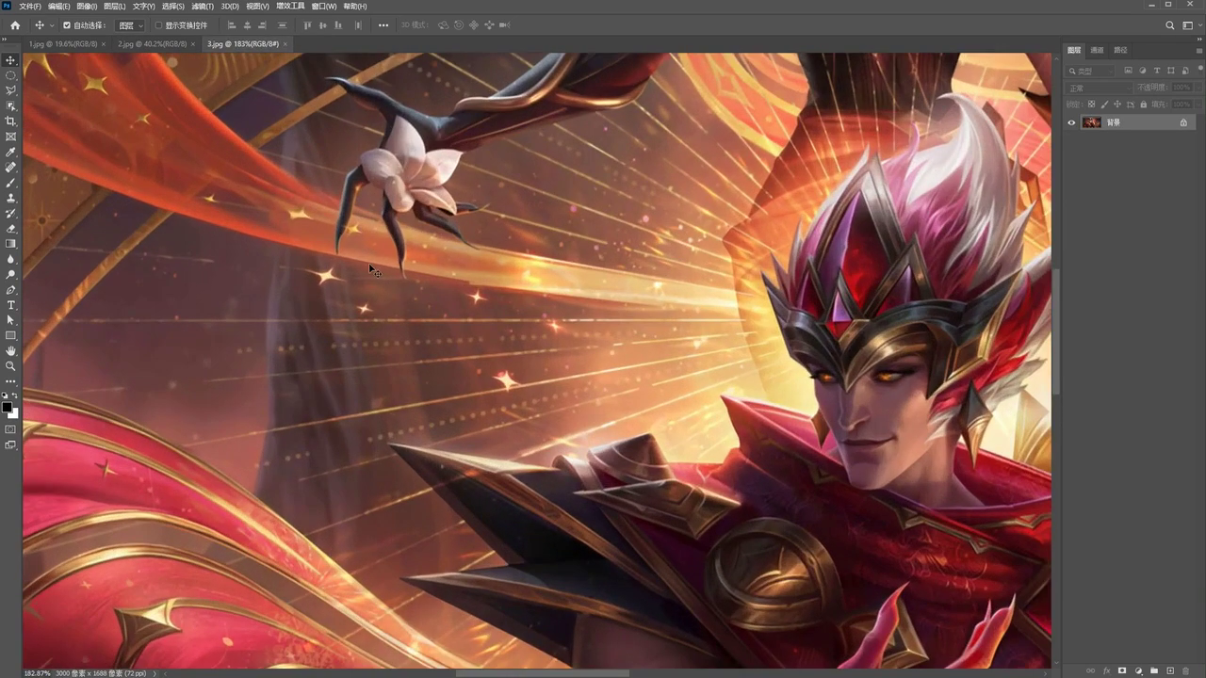
scroll(403, 282, up, 2)
scroll(400, 273, up, 3)
scroll(396, 262, up, 3)
scroll(394, 259, up, 1)
scroll(423, 226, up, 1)
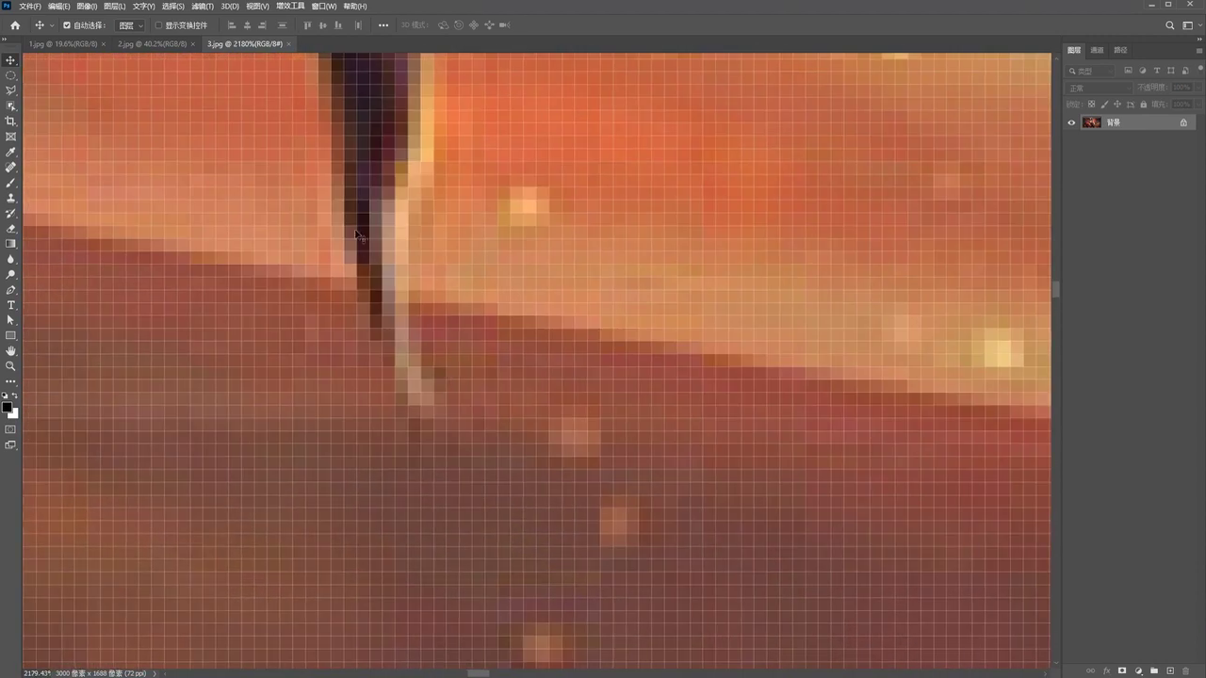
scroll(443, 339, up, 1)
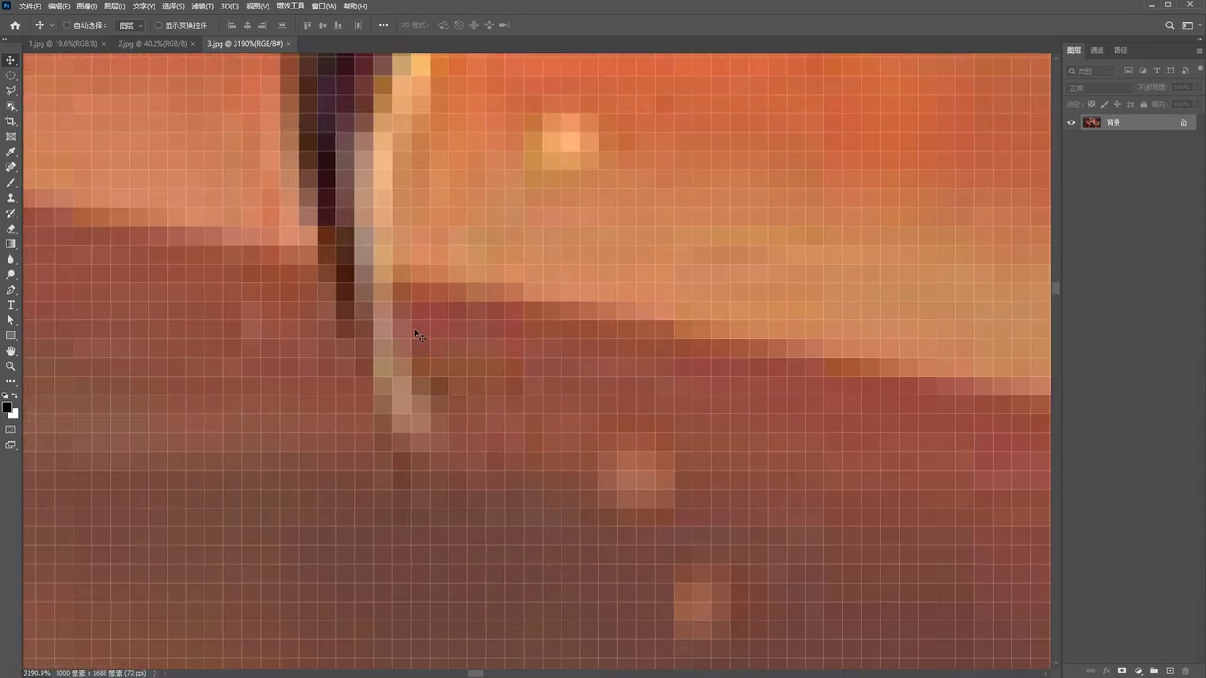
key(ctrl+0)
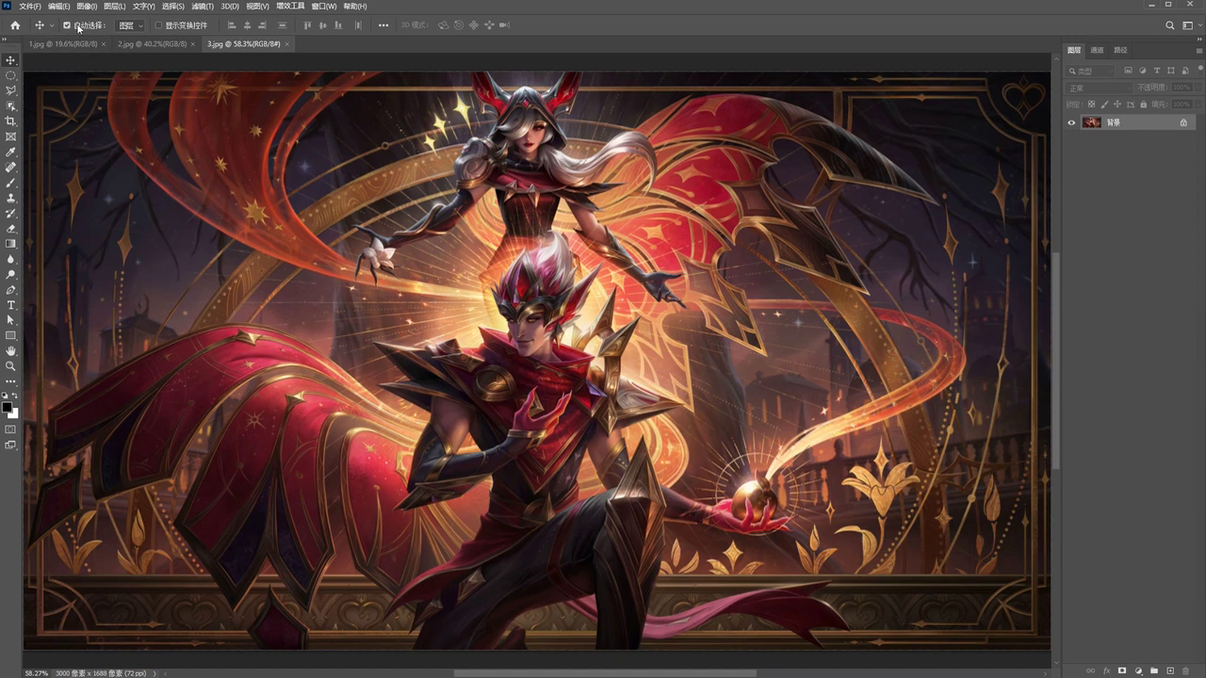
Bring up the 1.jpg portrait zoomed in on the woman's lips
click(63, 45)
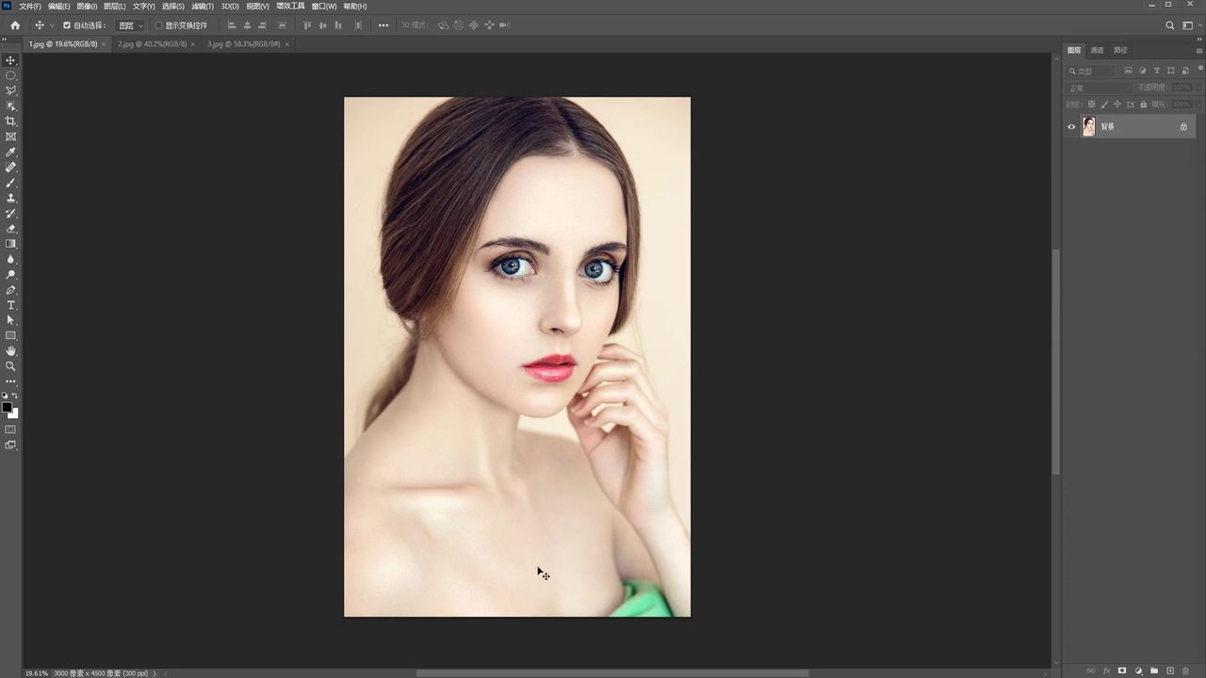
scroll(556, 331, up, 1)
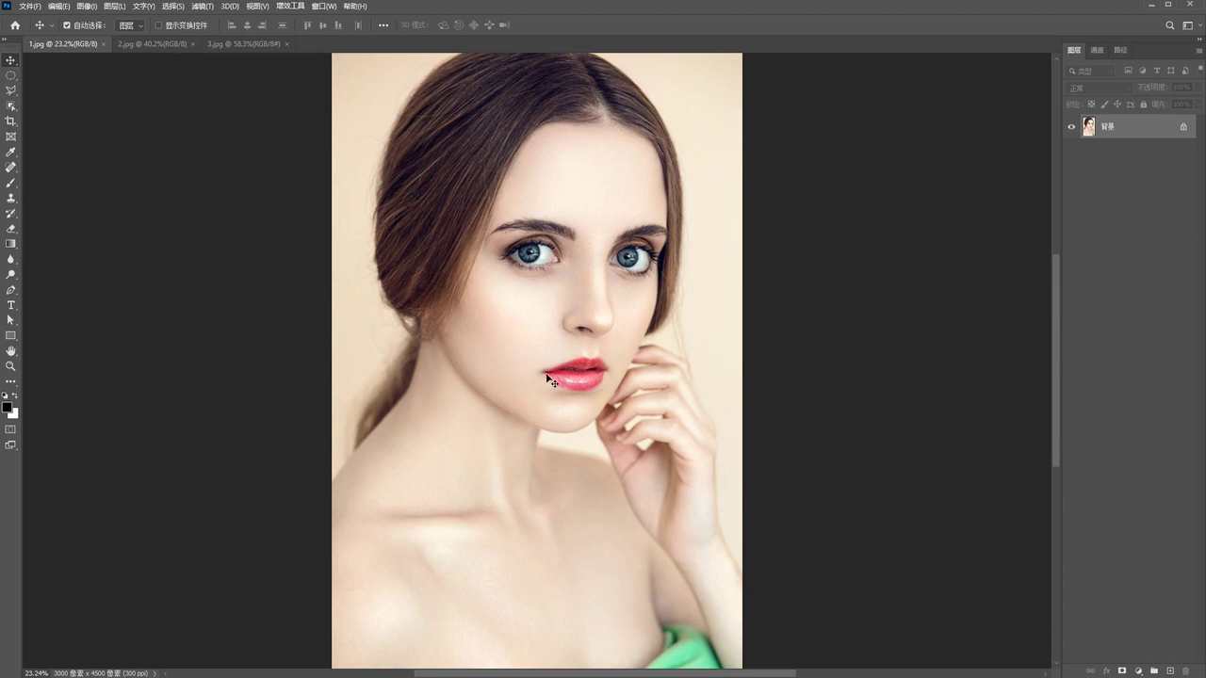
drag(580, 389, 502, 349)
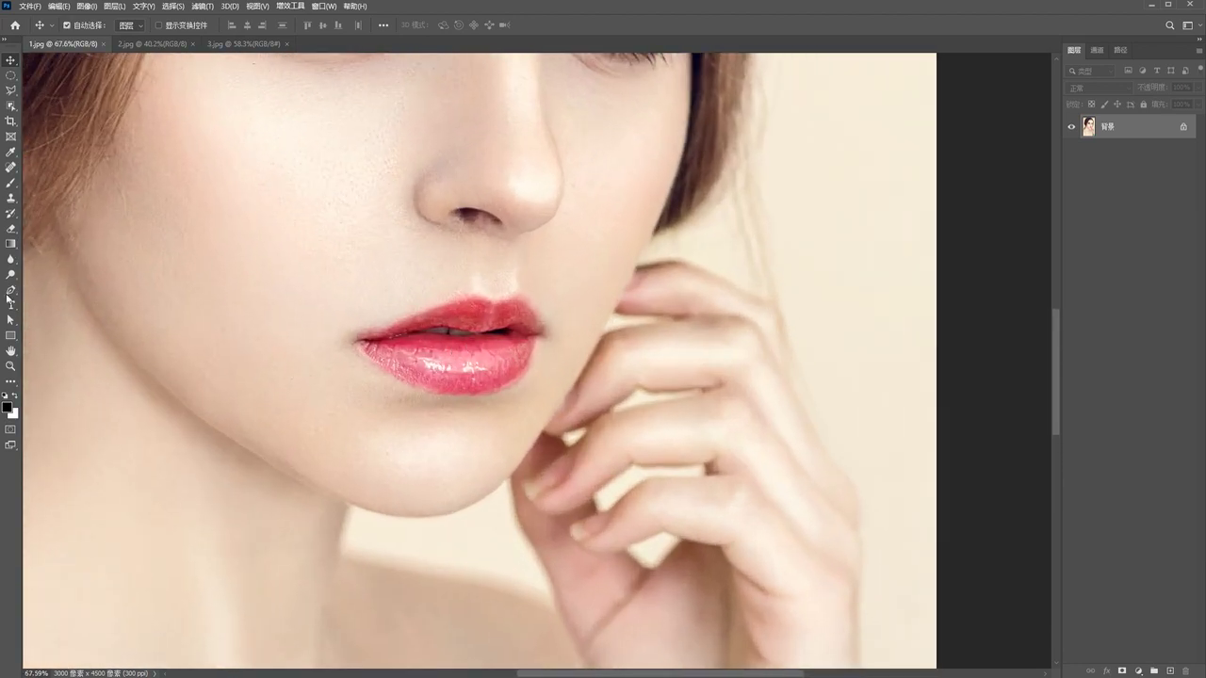
Select the Brush tool and set the foreground colour to hot pink #ff4bbd
click(11, 182)
click(52, 185)
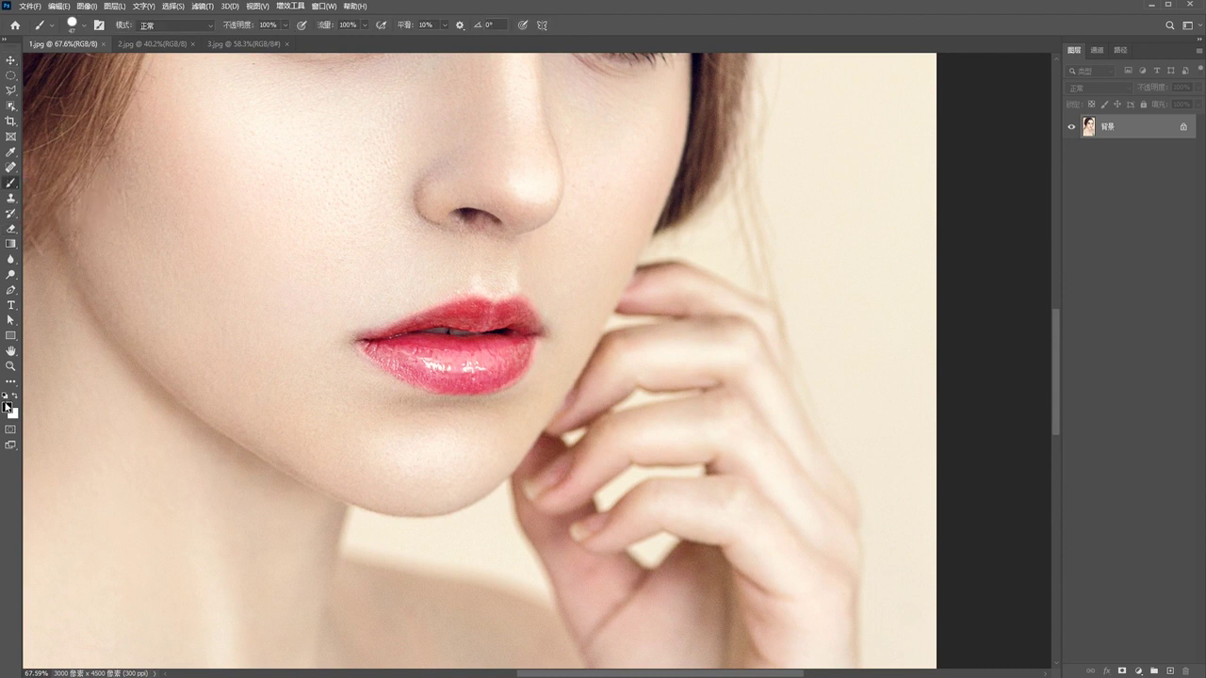
click(8, 405)
text(ff4b4b)
drag(204, 320, 201, 266)
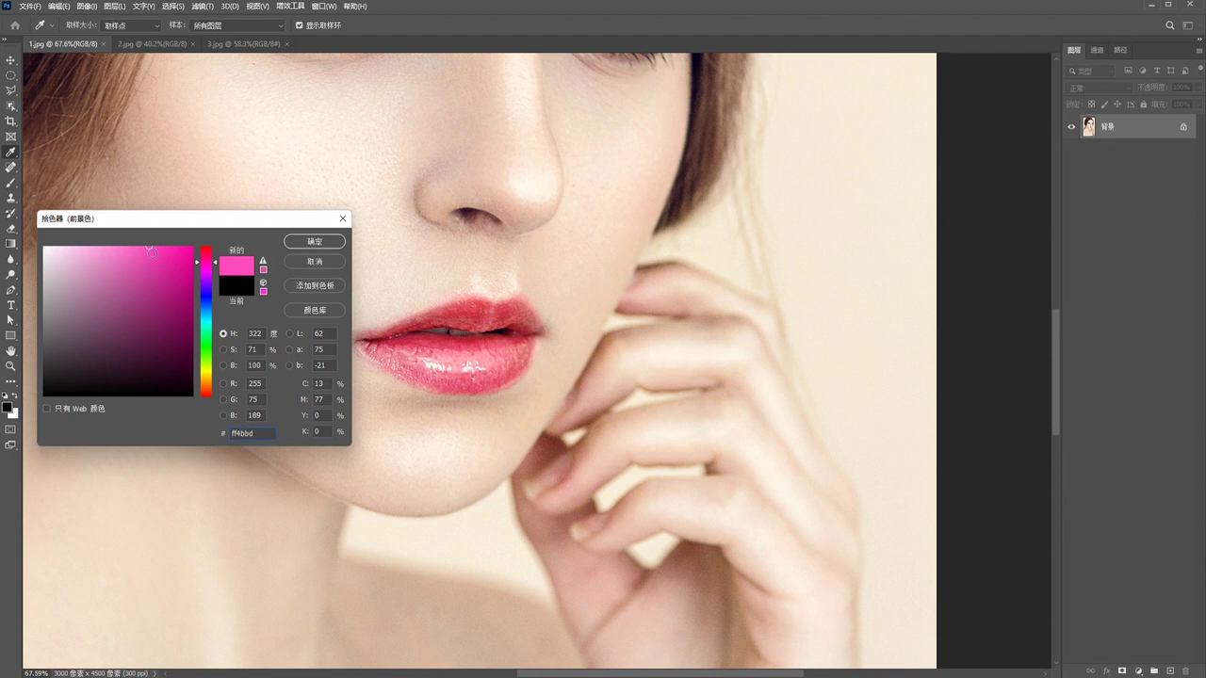
Accept the pink colour, zoom closer on the lips, and undo a test stroke
click(313, 242)
drag(454, 341, 584, 369)
mouse_move(230, 337)
mouse_down()
mouse_move(403, 350)
mouse_move(608, 339)
mouse_up()
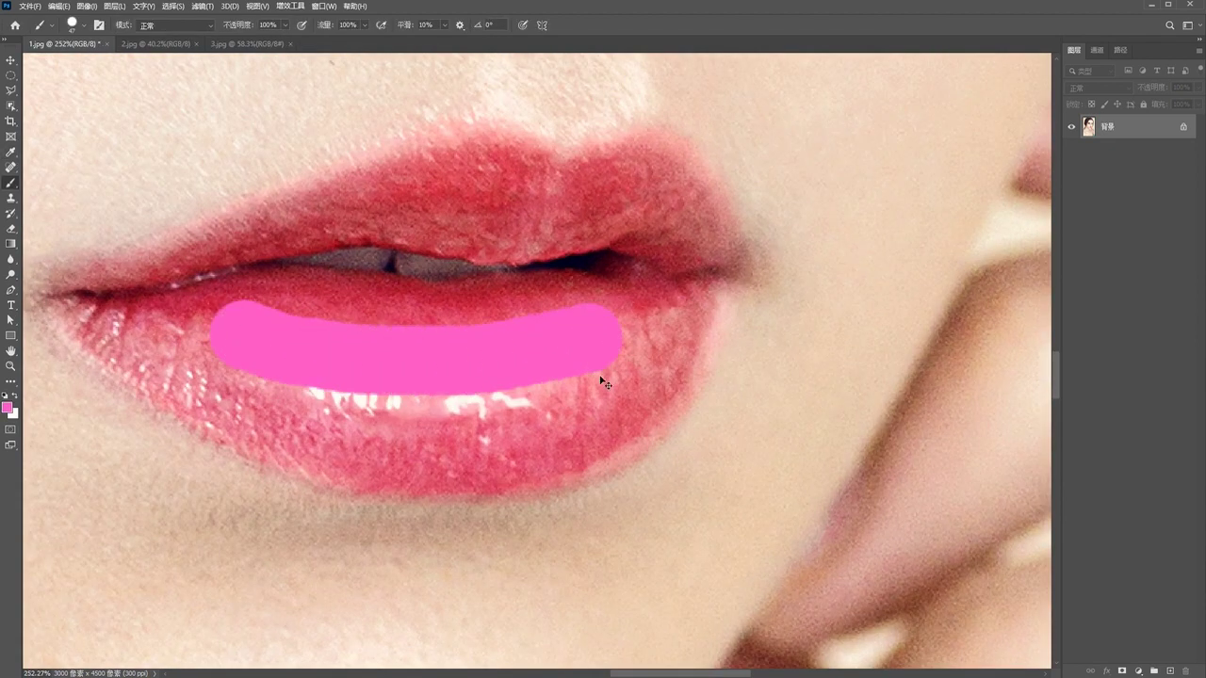
key(ctrl+z)
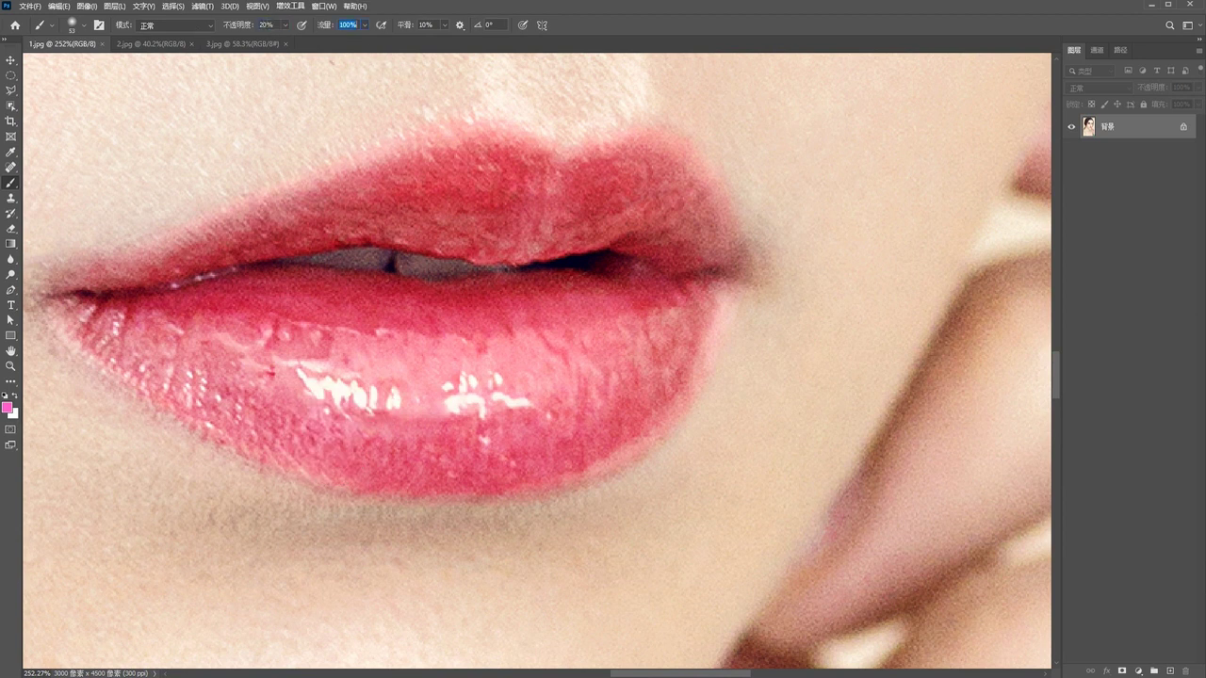
text(20)
Lower brush flow to 20% and build up soft pink strokes over the lower lip
drag(327, 339, 377, 350)
drag(261, 350, 587, 373)
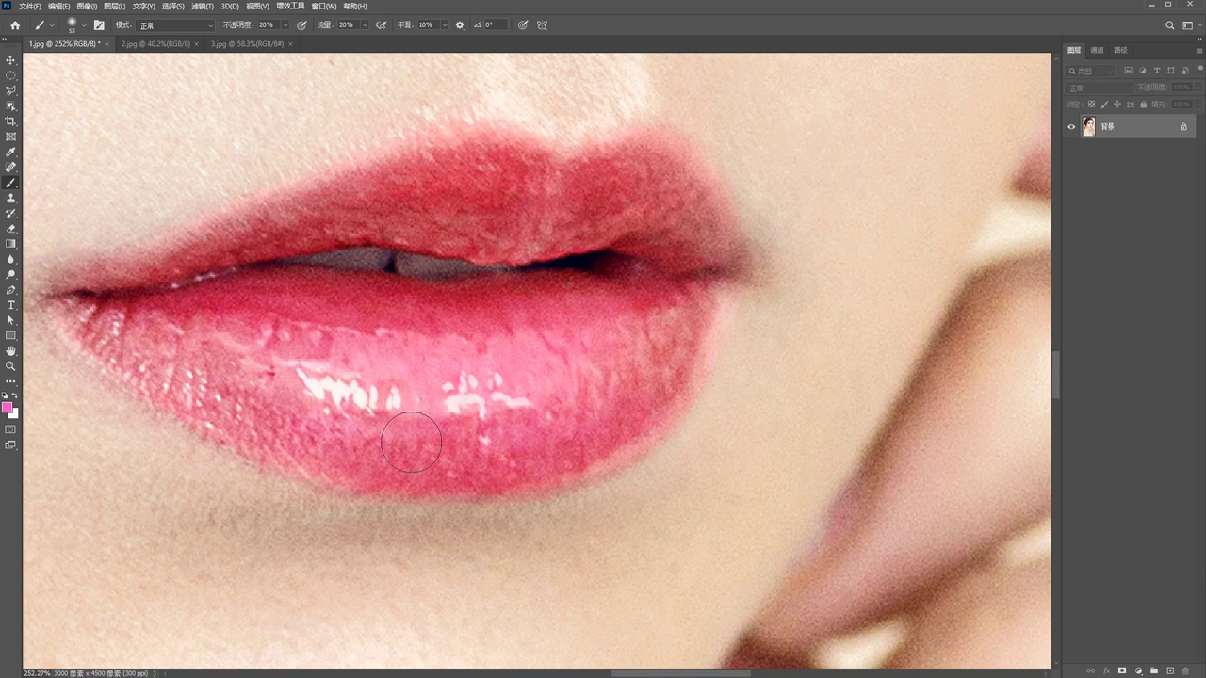
mouse_move(85, 311)
mouse_down()
mouse_move(283, 377)
mouse_move(363, 344)
mouse_move(645, 402)
mouse_up()
mouse_move(705, 323)
mouse_down()
mouse_move(361, 305)
mouse_move(360, 362)
mouse_up()
mouse_move(673, 363)
mouse_down()
mouse_move(631, 424)
mouse_move(716, 405)
mouse_up()
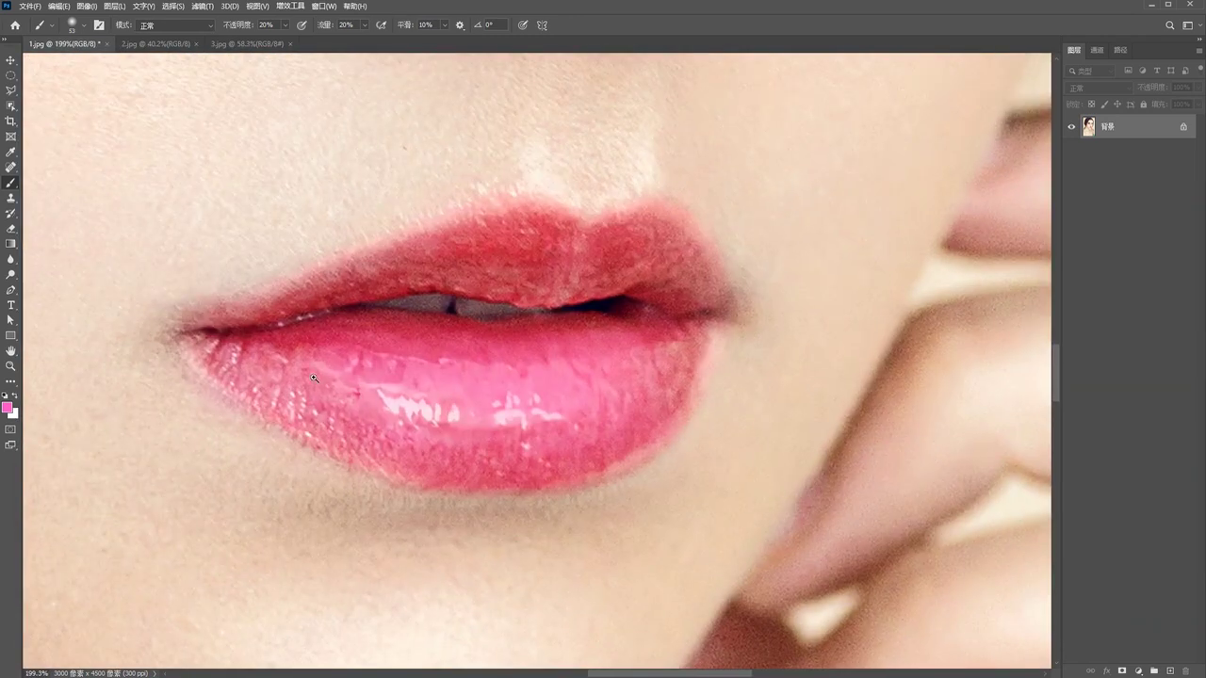
mouse_move(312, 383)
mouse_down()
mouse_move(231, 359)
mouse_move(355, 407)
mouse_move(603, 433)
mouse_move(659, 404)
mouse_move(678, 363)
mouse_move(266, 356)
mouse_move(577, 348)
mouse_up()
scroll(603, 442, down, 6)
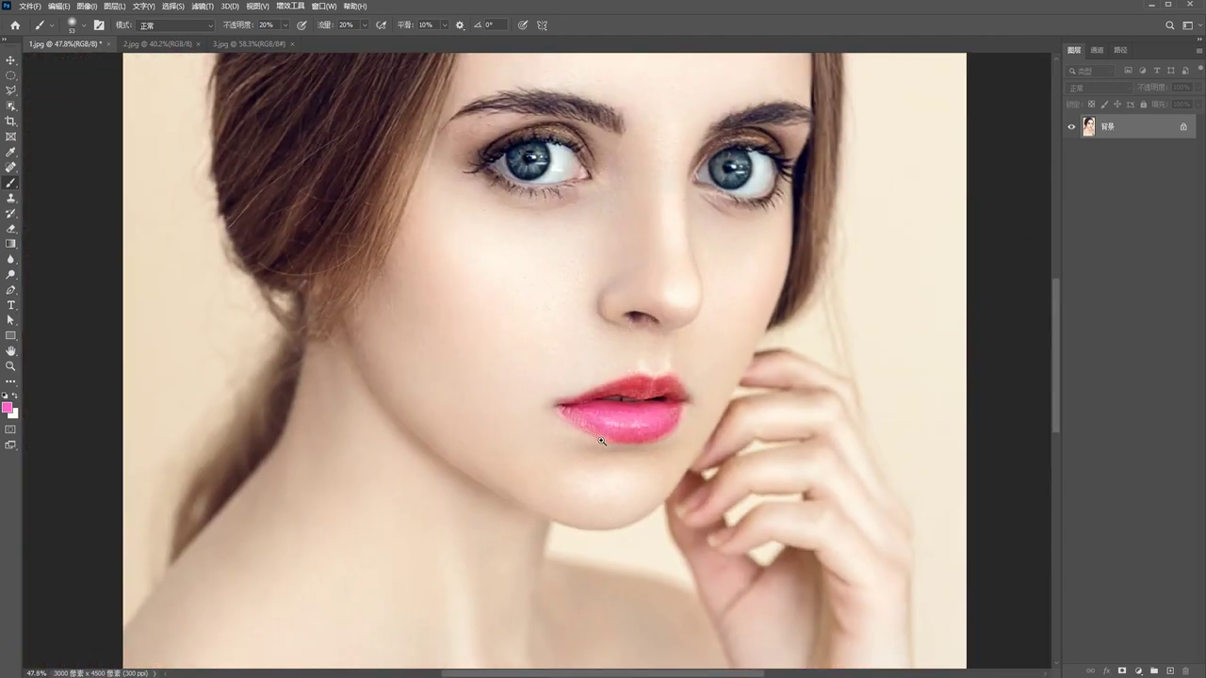
Zoom deep into the forehead, shrink the brush to 3 px, and paint one pixel pink
scroll(603, 442, down, 4)
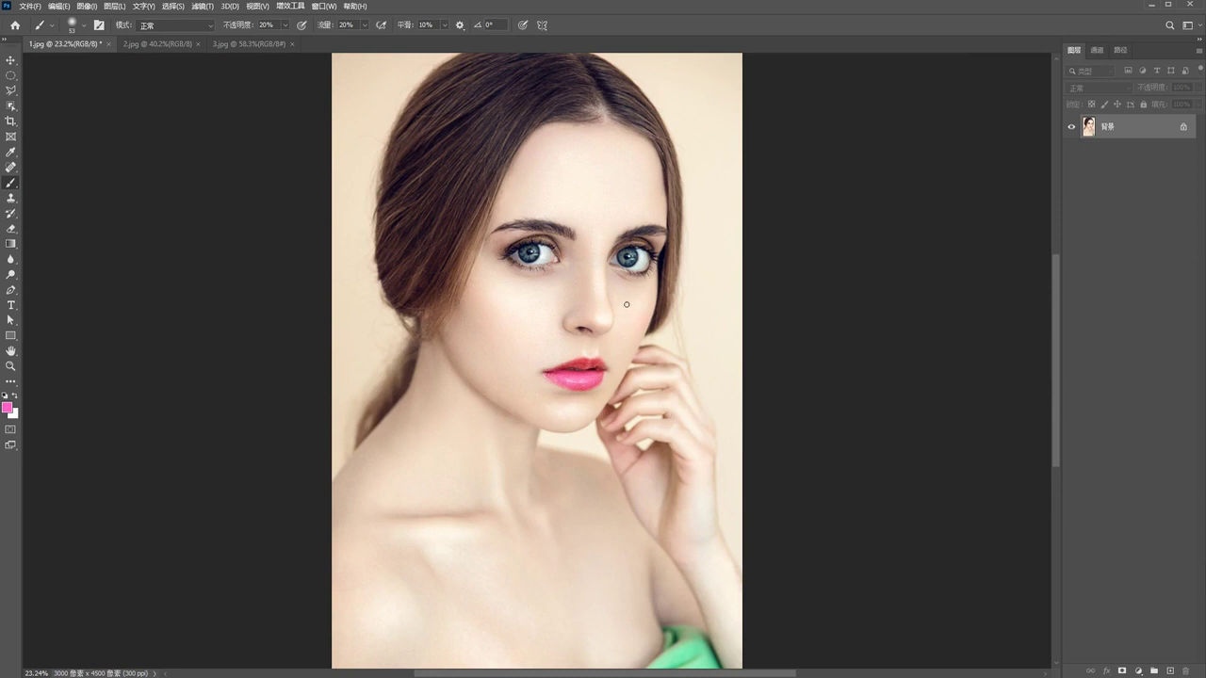
drag(645, 196, 592, 210)
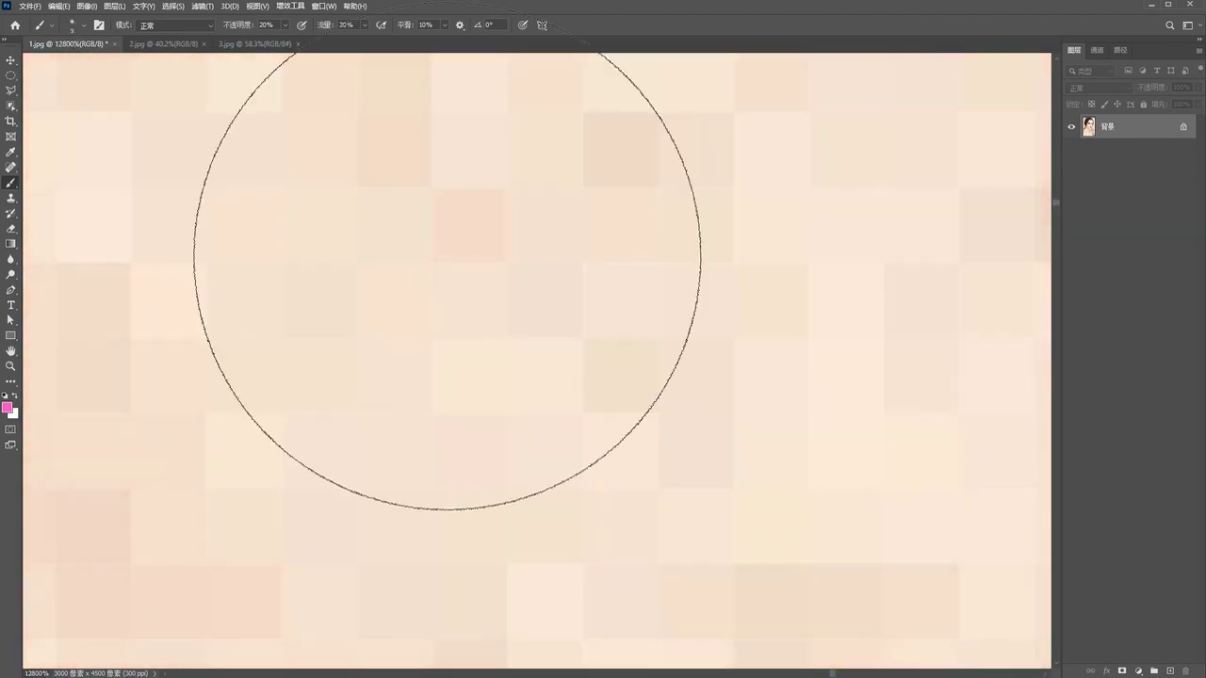
mouse_move(499, 220)
mouse_down()
mouse_move(544, 229)
mouse_move(439, 216)
mouse_up()
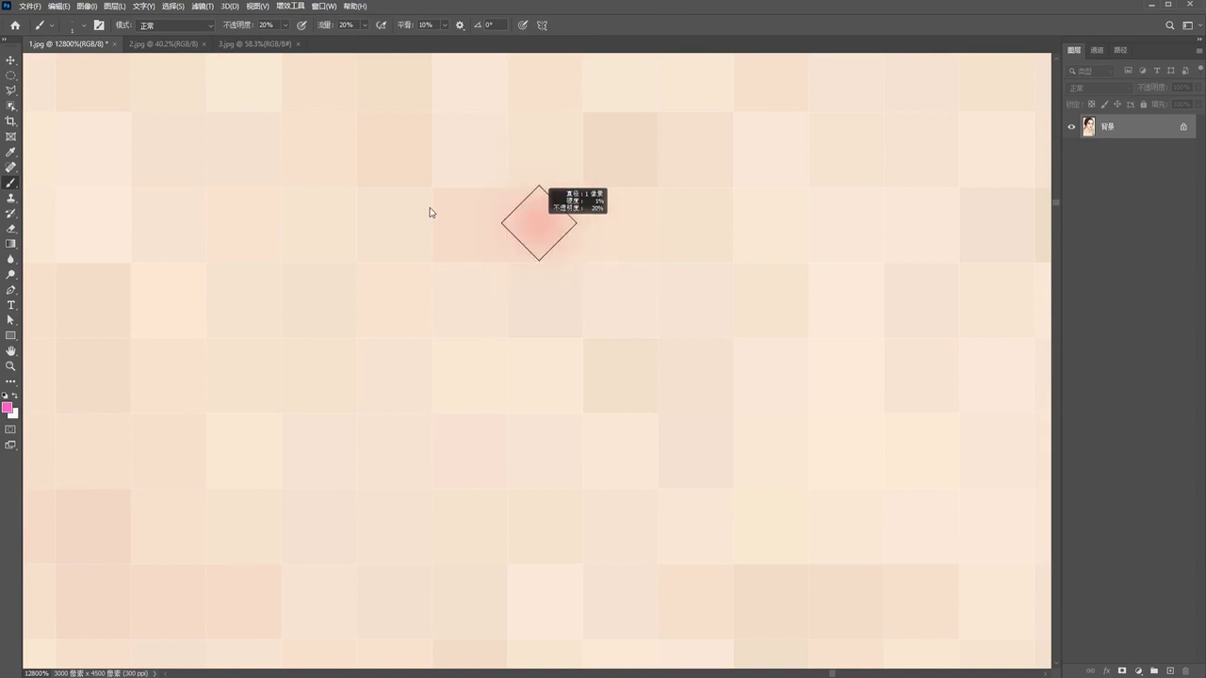
click(544, 223)
click(541, 224)
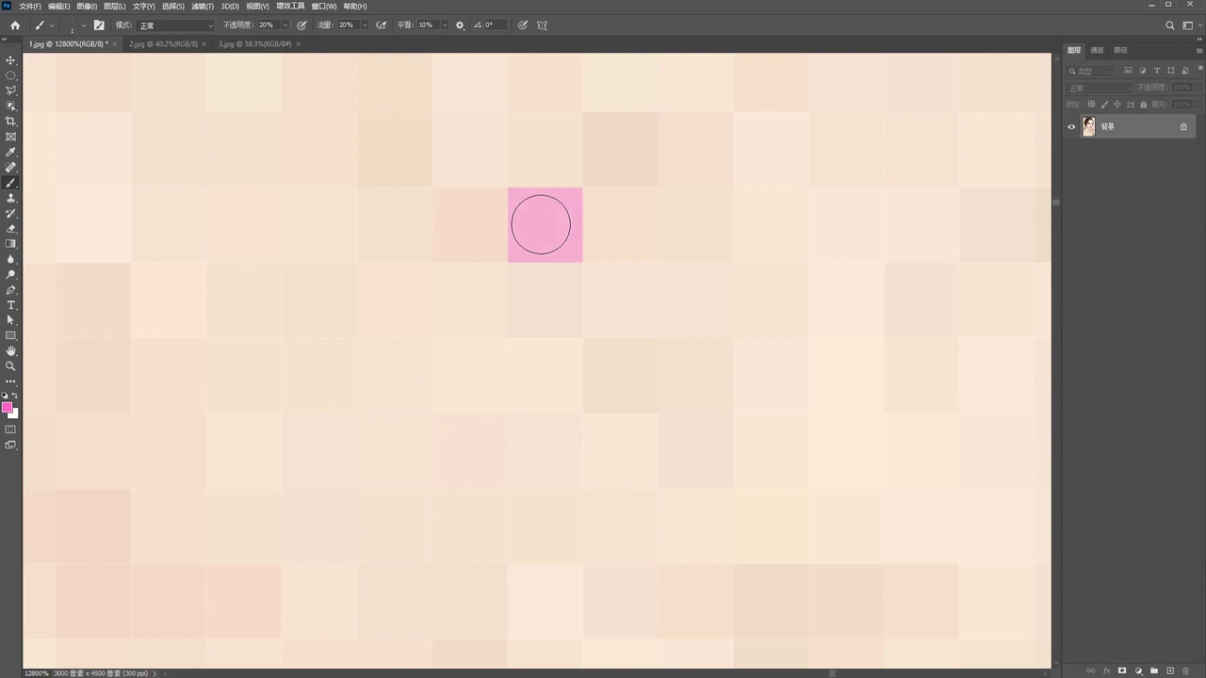
key(ctrl+0)
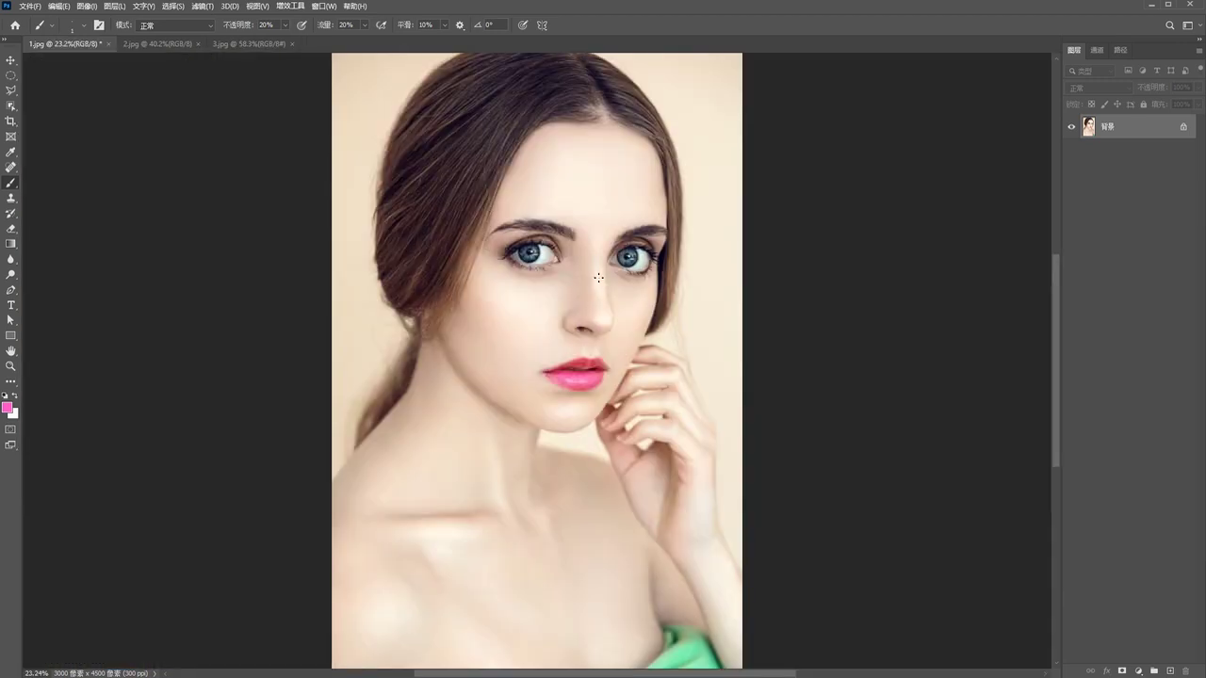
Tint several neighbouring skin pixels pink, then fit the whole portrait in the window
mouse_move(648, 262)
mouse_down()
mouse_move(722, 183)
mouse_move(802, 178)
mouse_move(688, 178)
mouse_move(983, 170)
mouse_up()
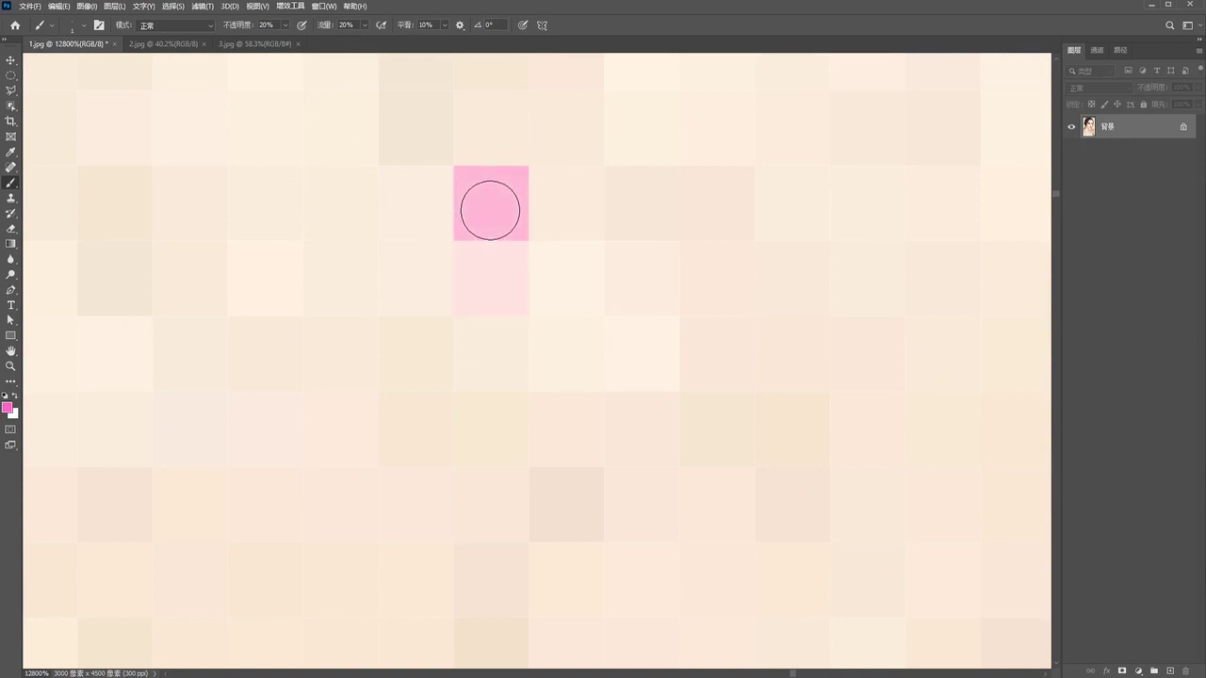
click(495, 281)
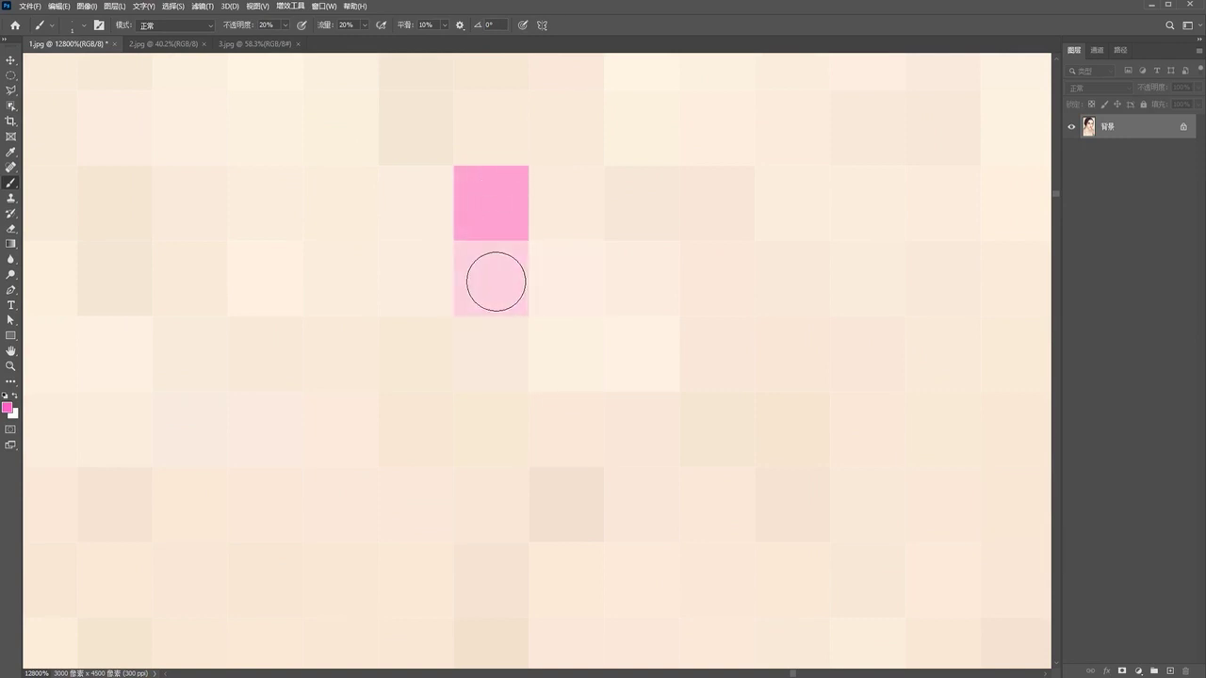
click(565, 278)
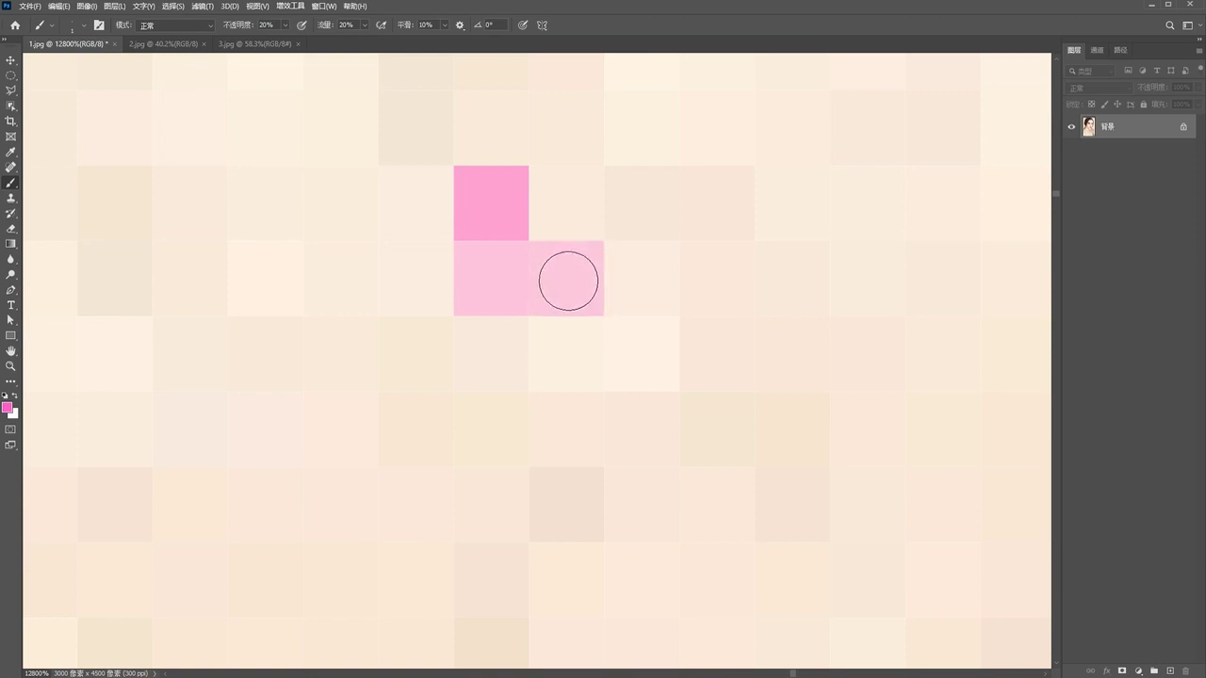
click(566, 393)
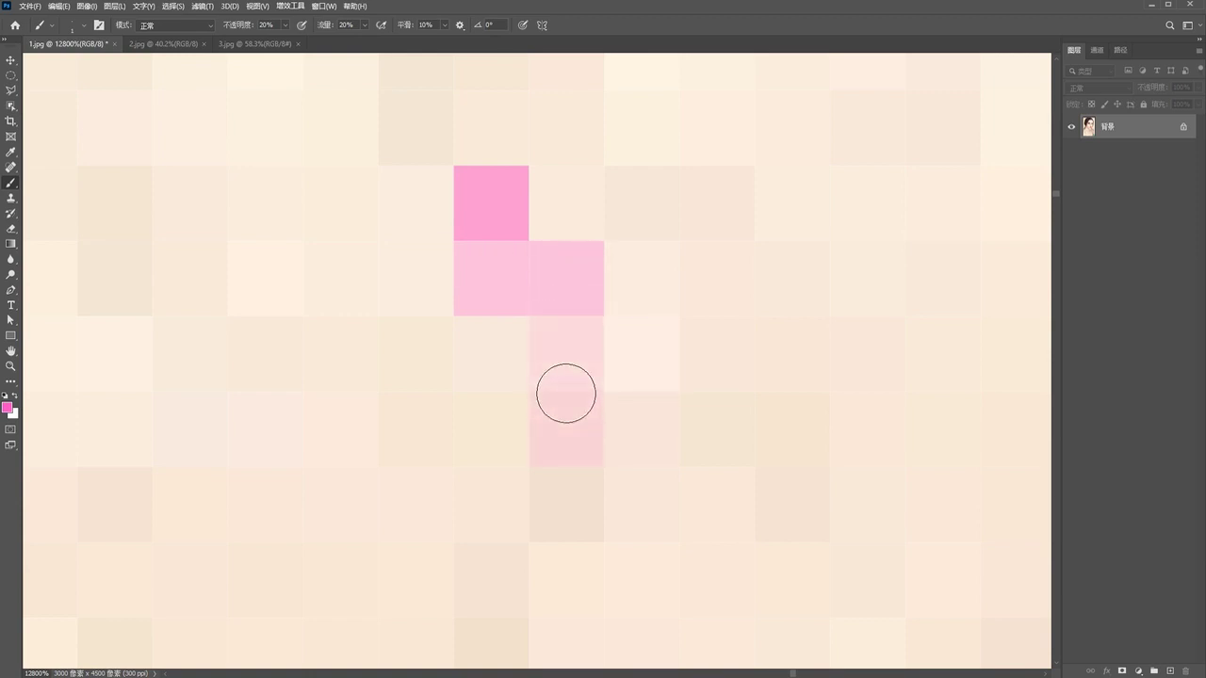
drag(562, 393, 288, 398)
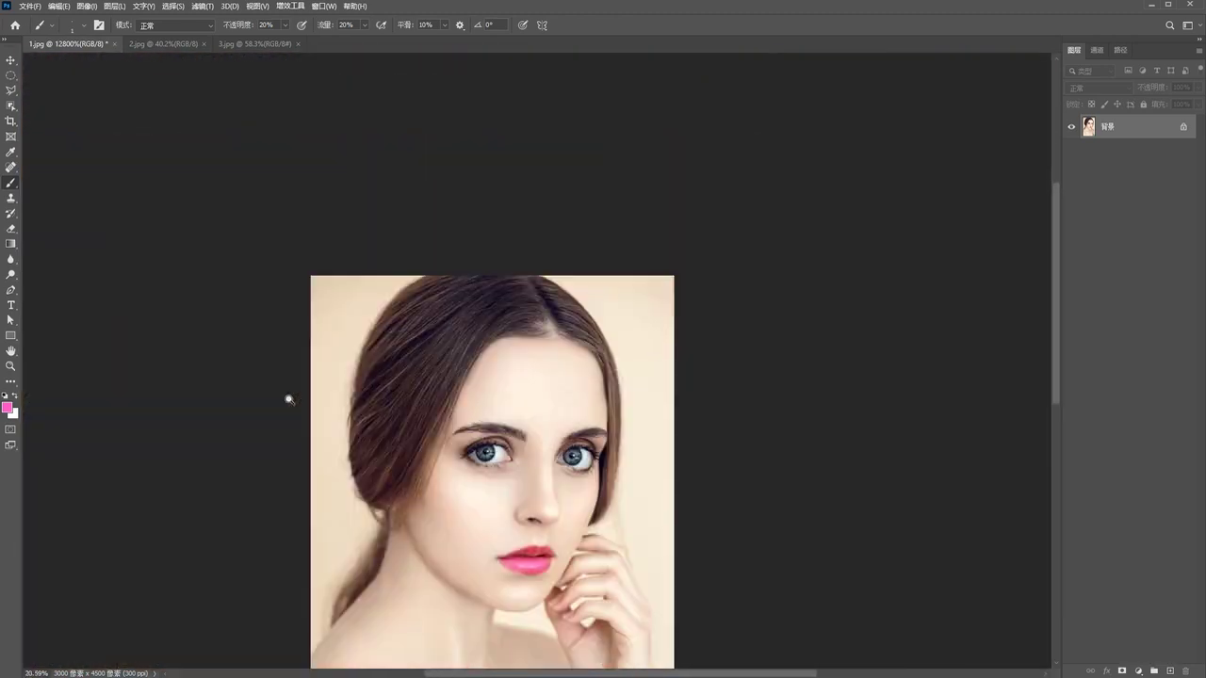
key(ctrl+0)
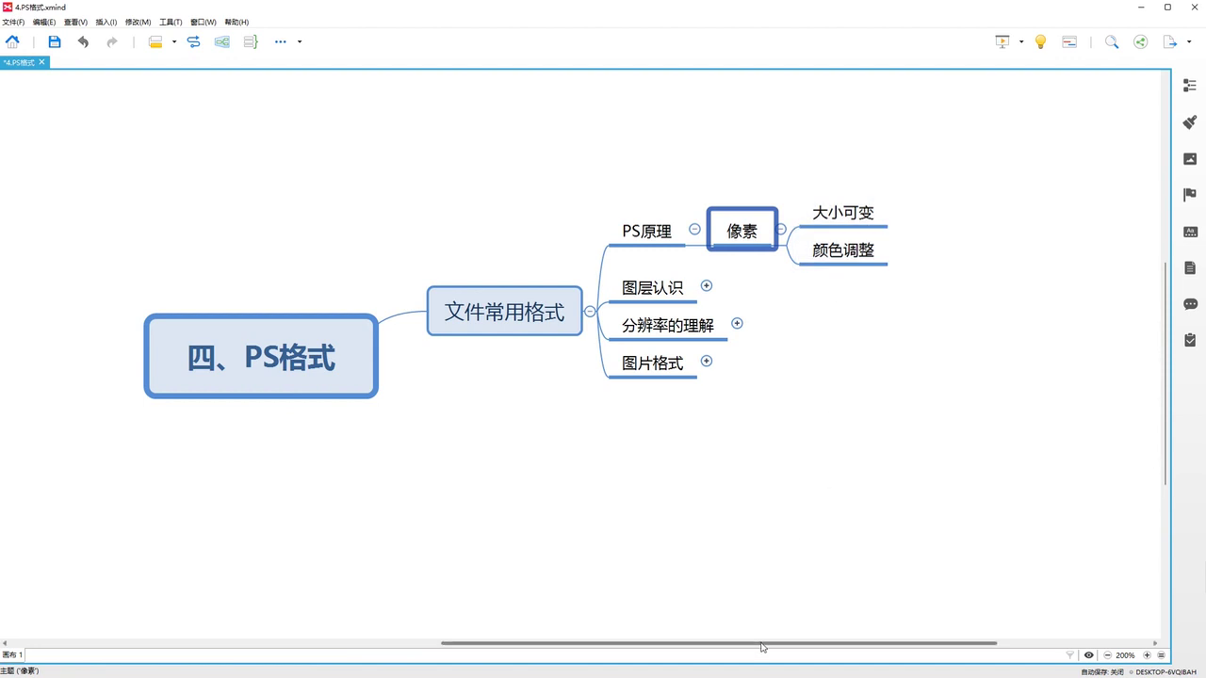
Select the XMind topics 大小可变 and 颜色调整, then pick Photoshop's Move tool
scroll(819, 283, right, 1)
click(799, 216)
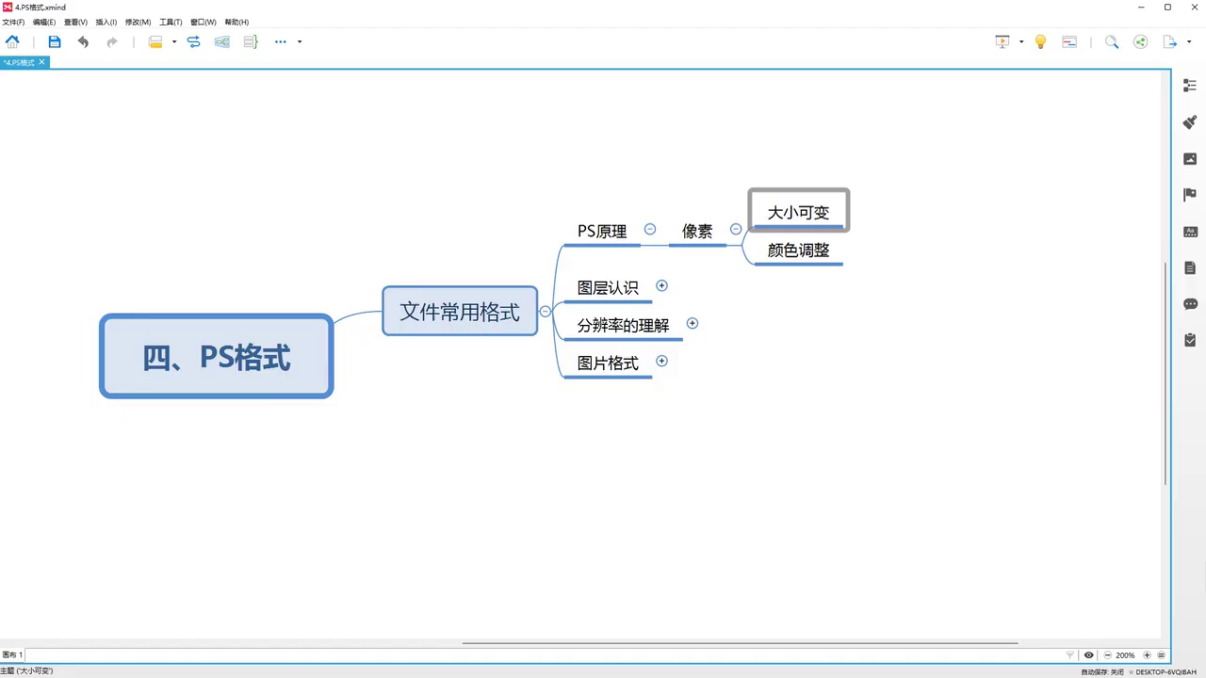
click(788, 258)
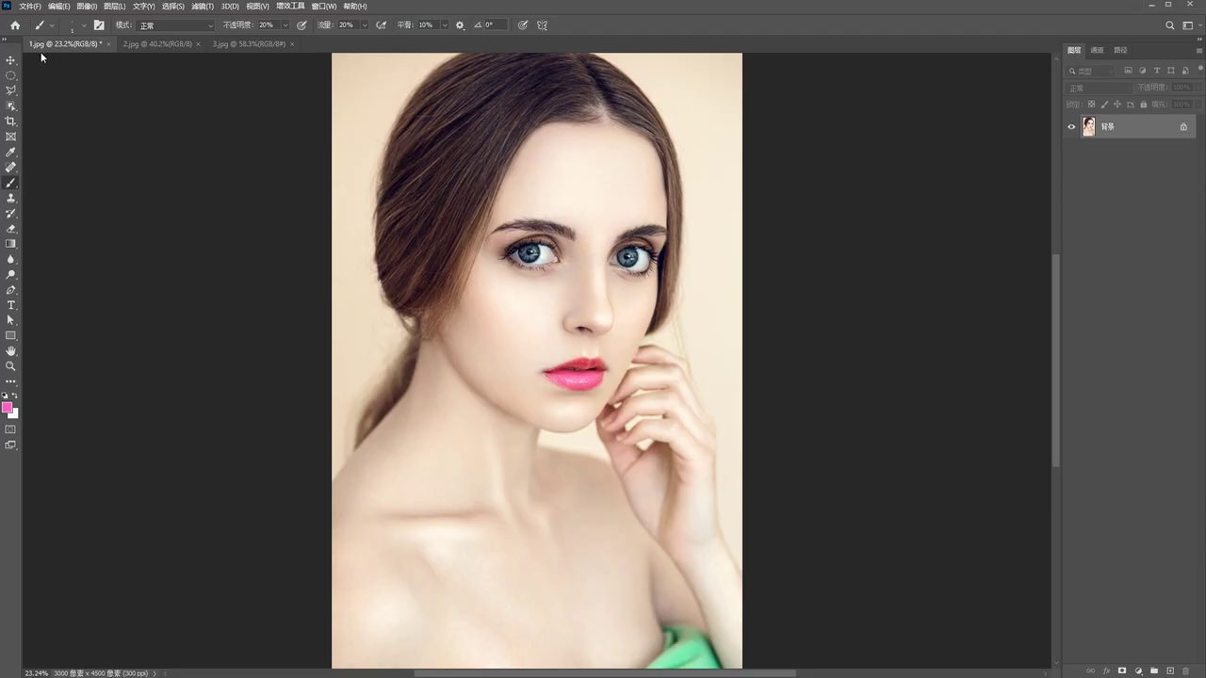
click(13, 60)
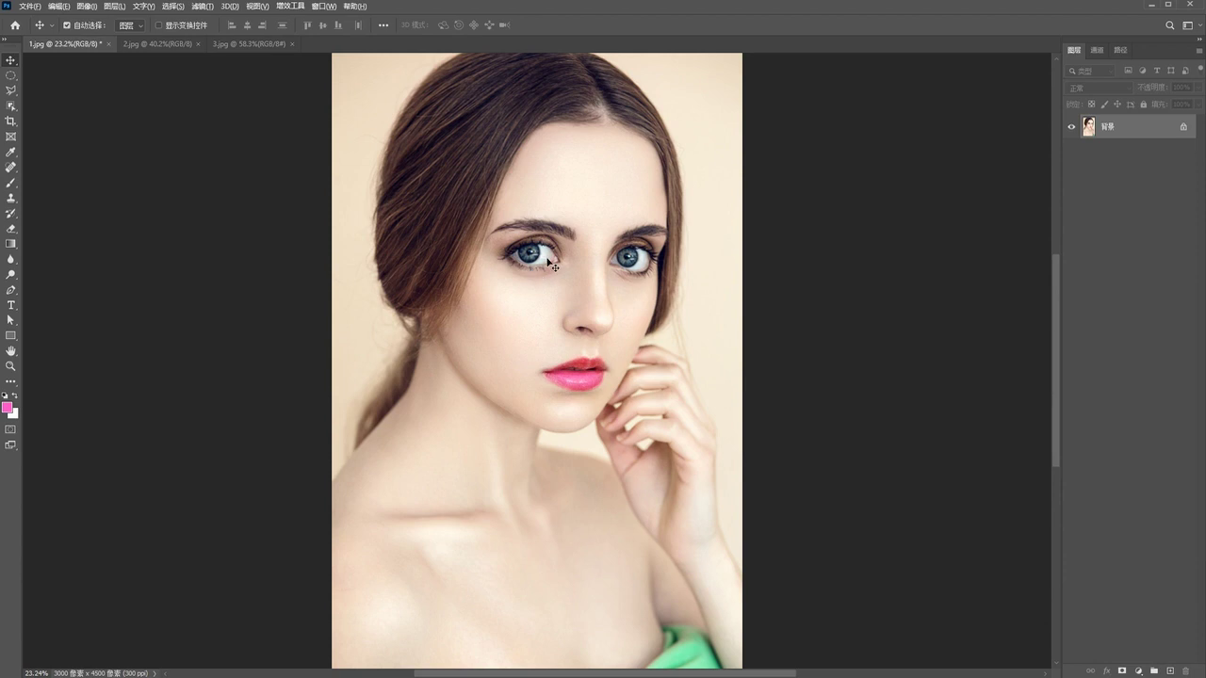
scroll(551, 267, down, 1)
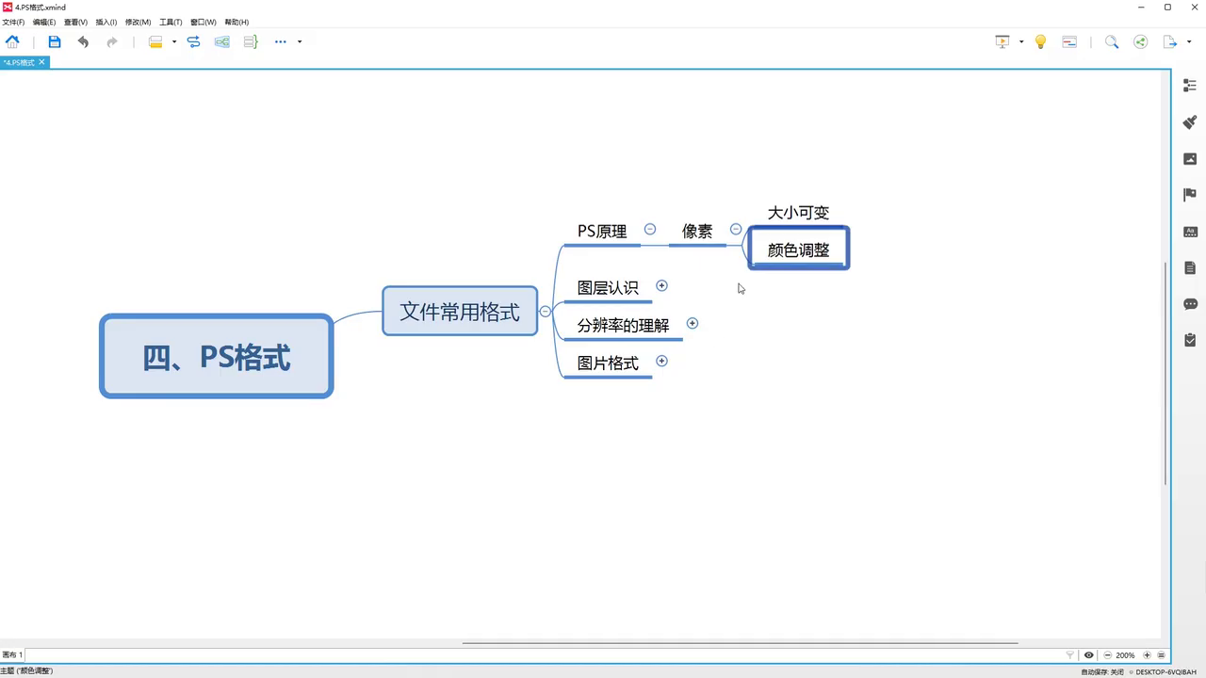
Expand 图层认识 and select its subtopics 透明纸张 and 堆叠关系
click(662, 285)
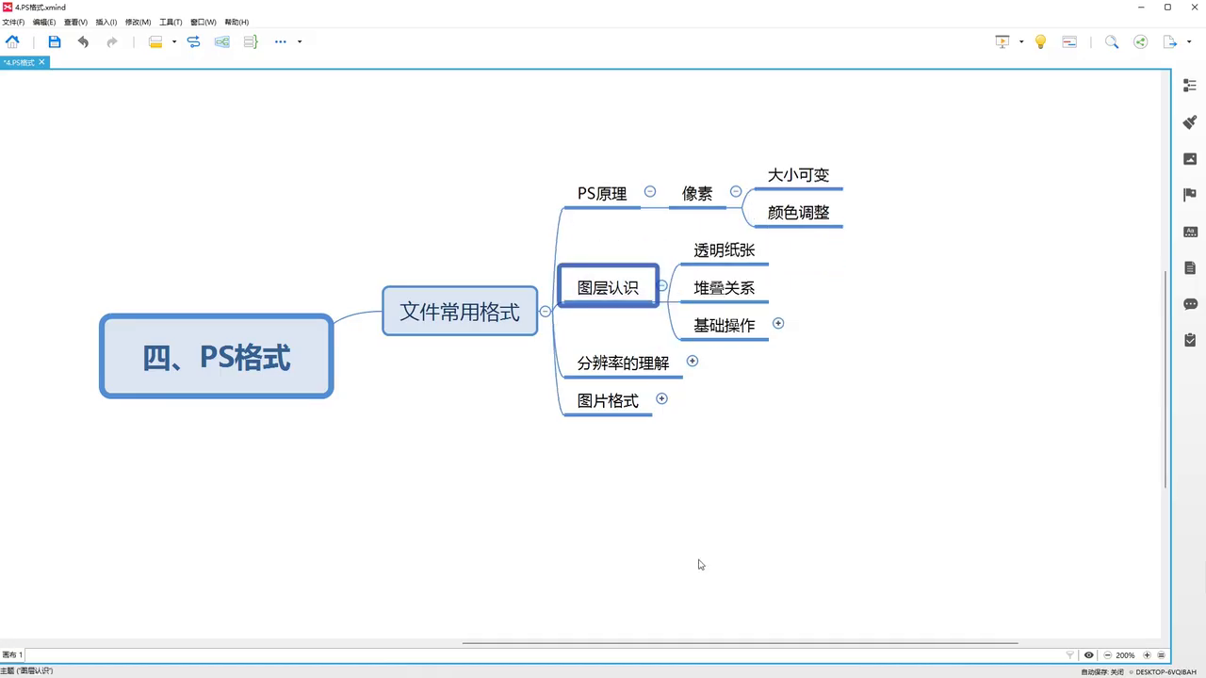
drag(664, 644, 669, 645)
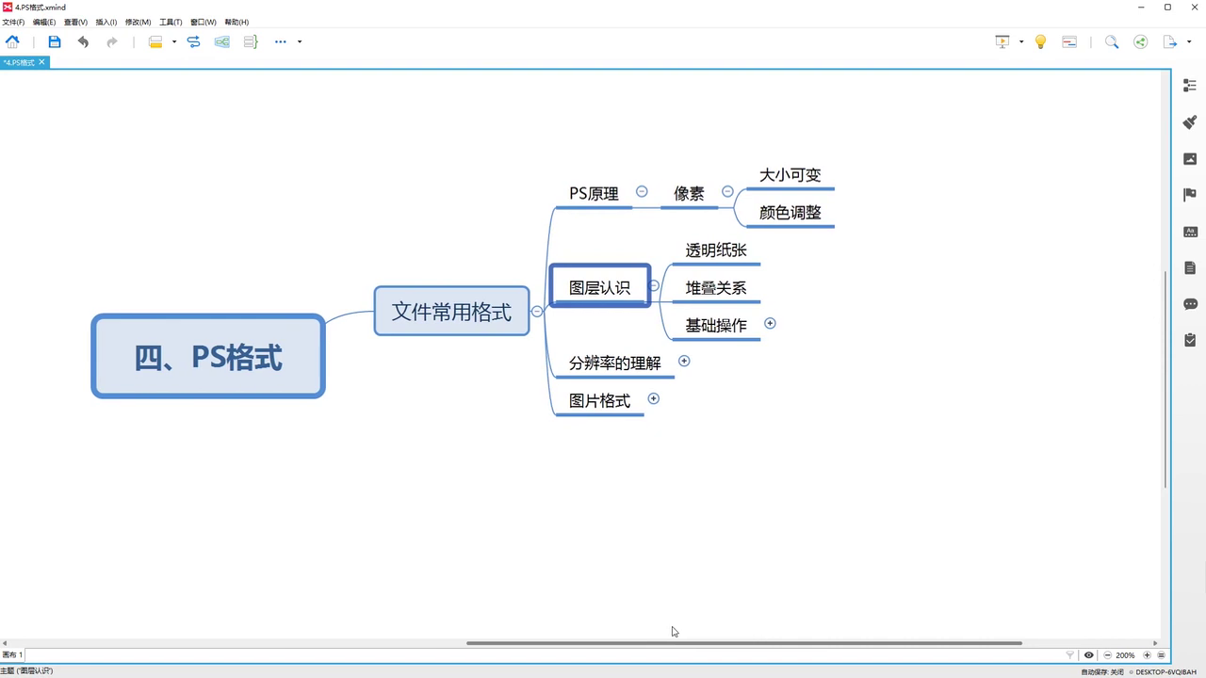
click(709, 252)
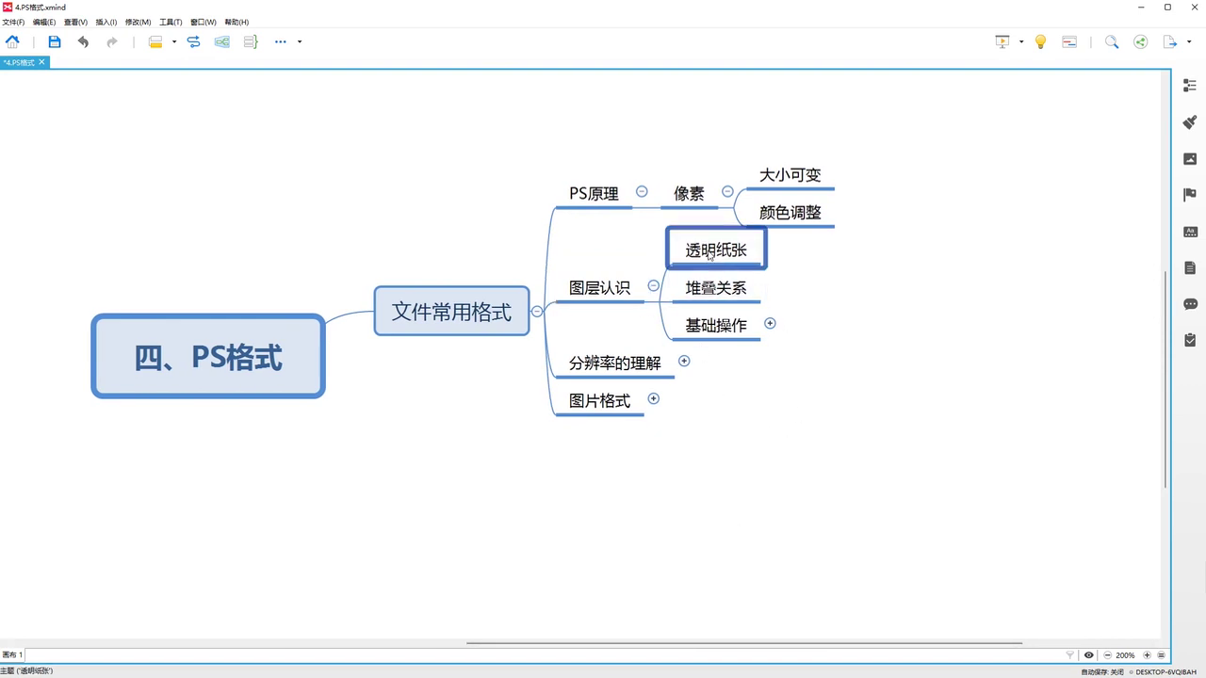
click(827, 283)
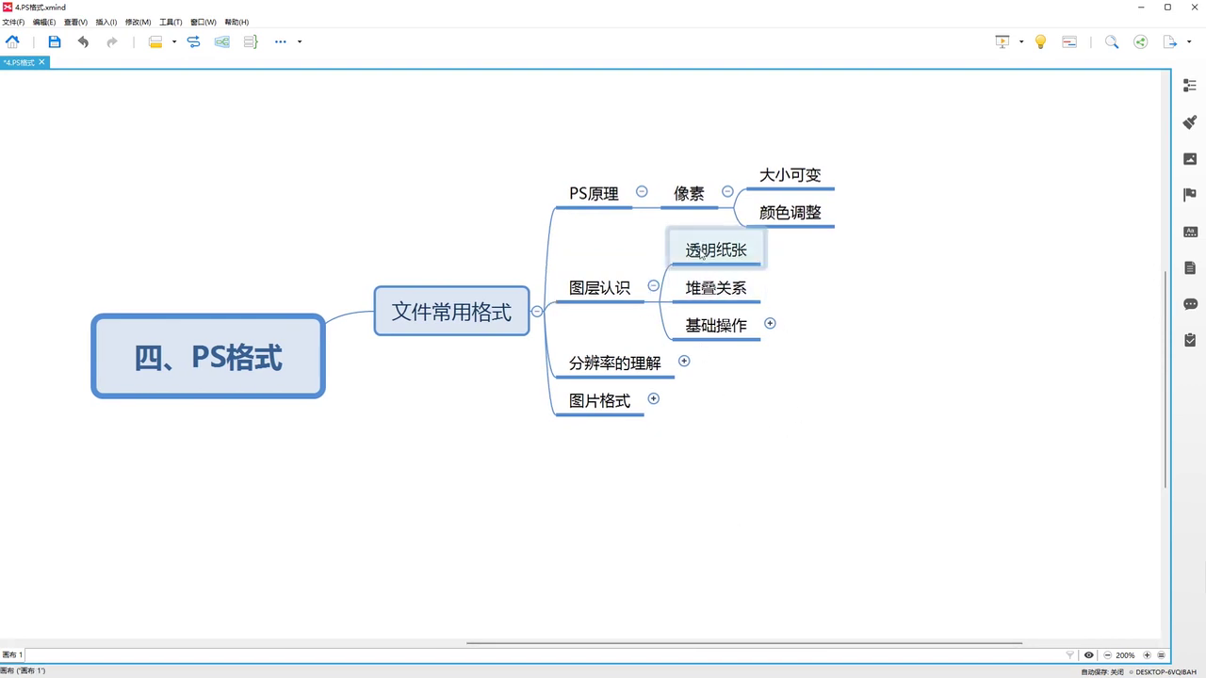
click(702, 254)
click(727, 276)
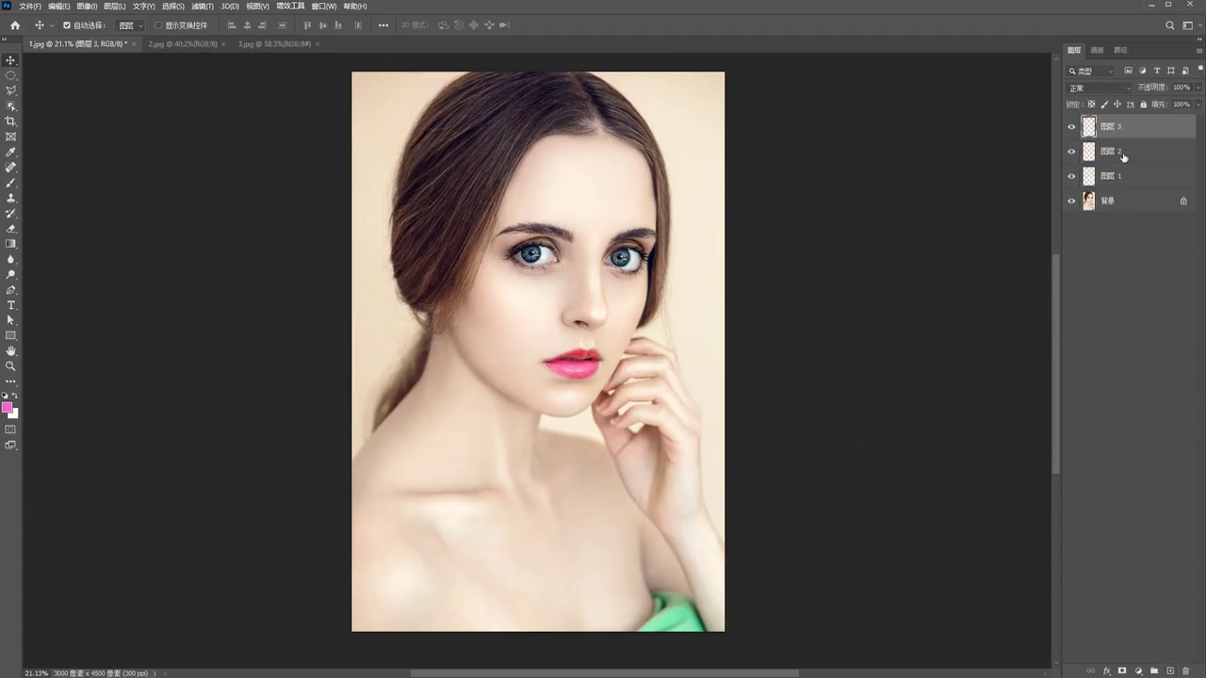
click(1124, 173)
click(1135, 151)
click(1145, 129)
drag(1071, 127, 1071, 176)
click(1099, 201)
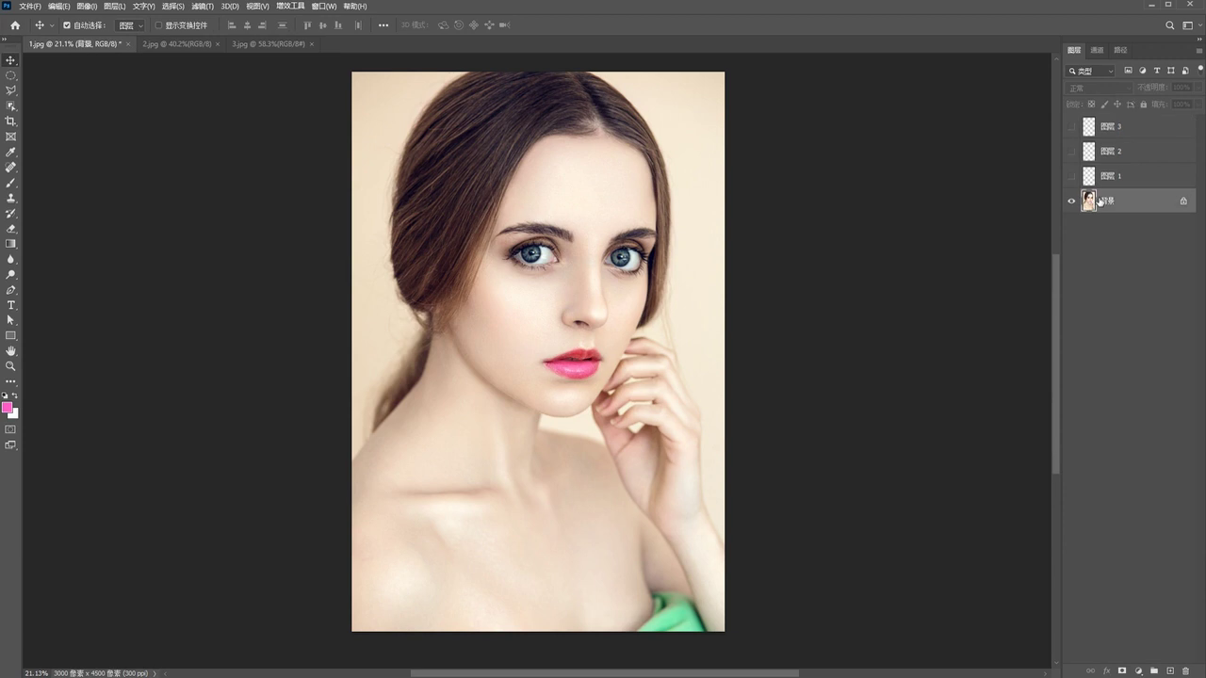
click(1071, 176)
click(1072, 151)
click(1170, 134)
click(1148, 149)
click(1133, 174)
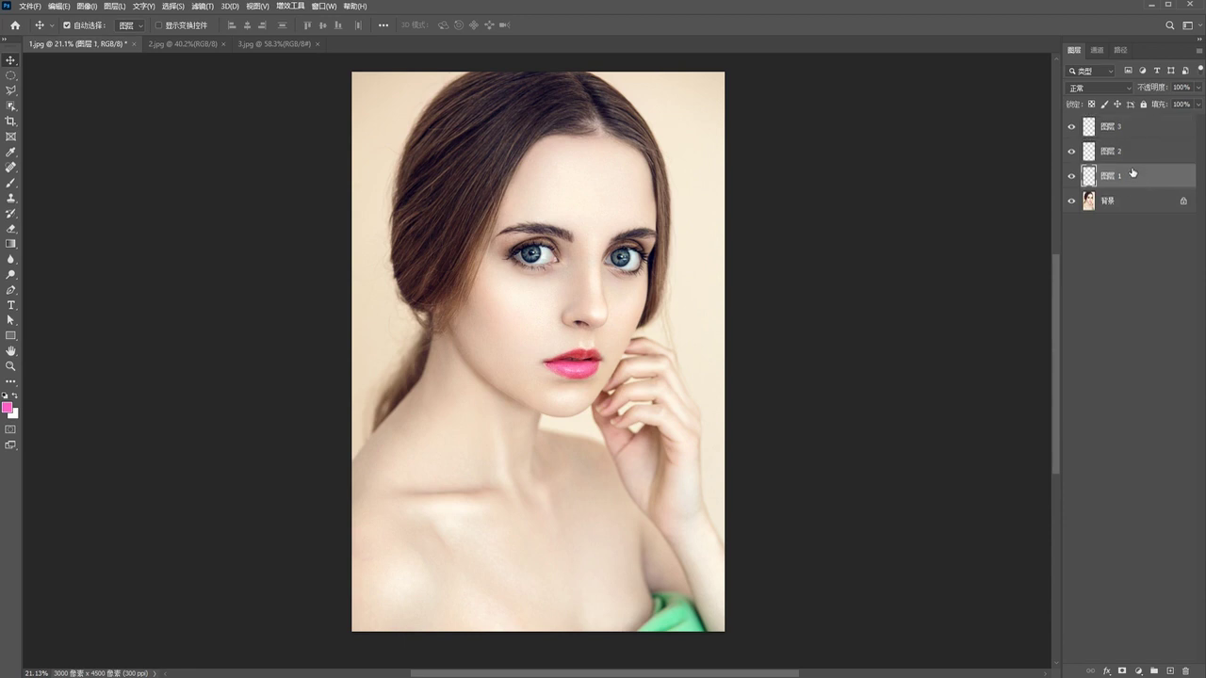
click(1147, 127)
click(1146, 152)
click(1139, 177)
click(1145, 131)
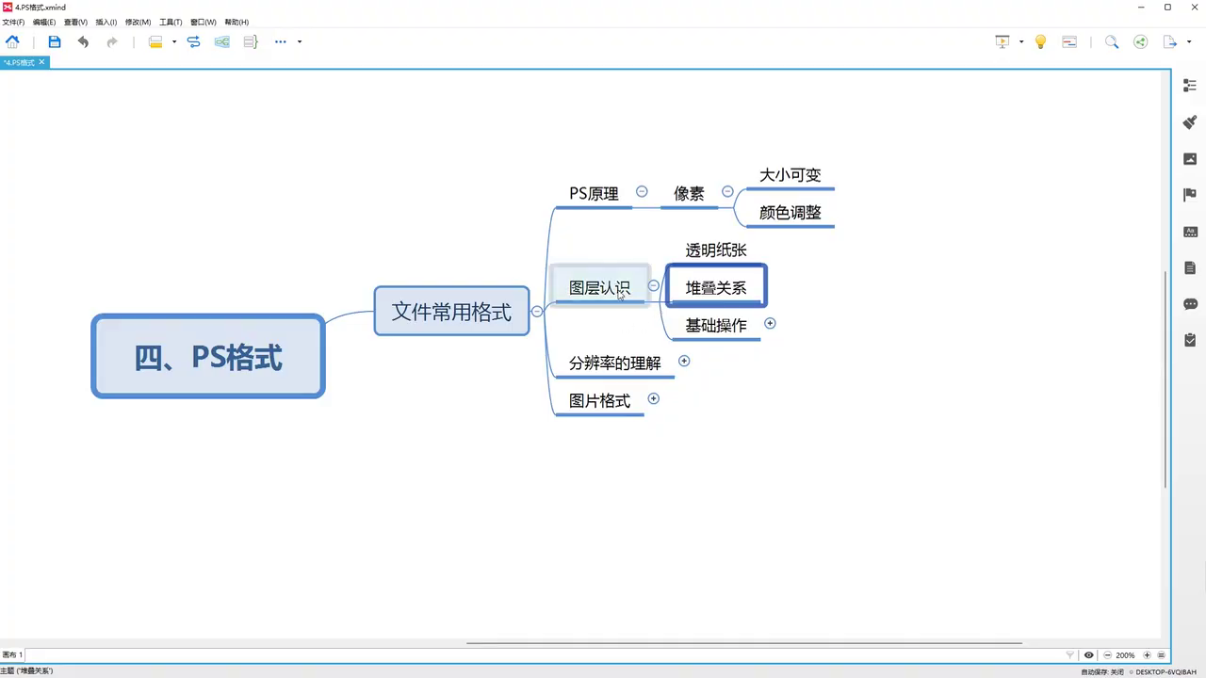
click(702, 252)
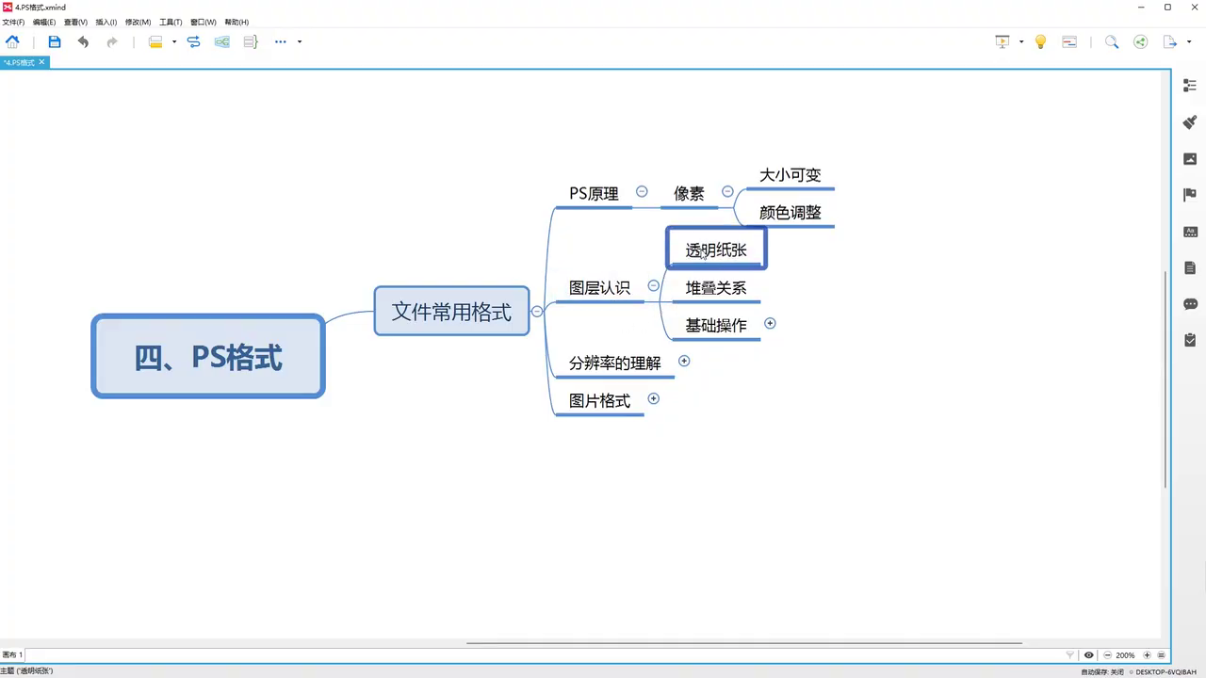
Select the 堆叠关系 topic in XMind, then bring up the 2.jpg space landscape in Photoshop
click(727, 288)
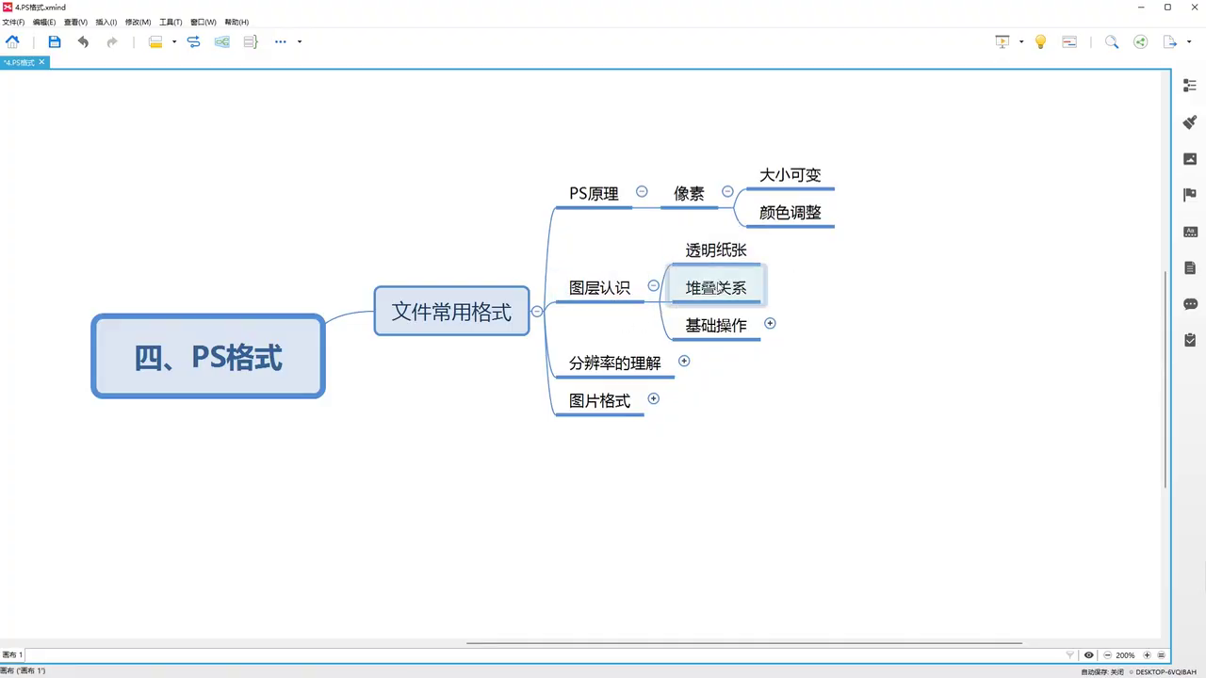
click(1140, 8)
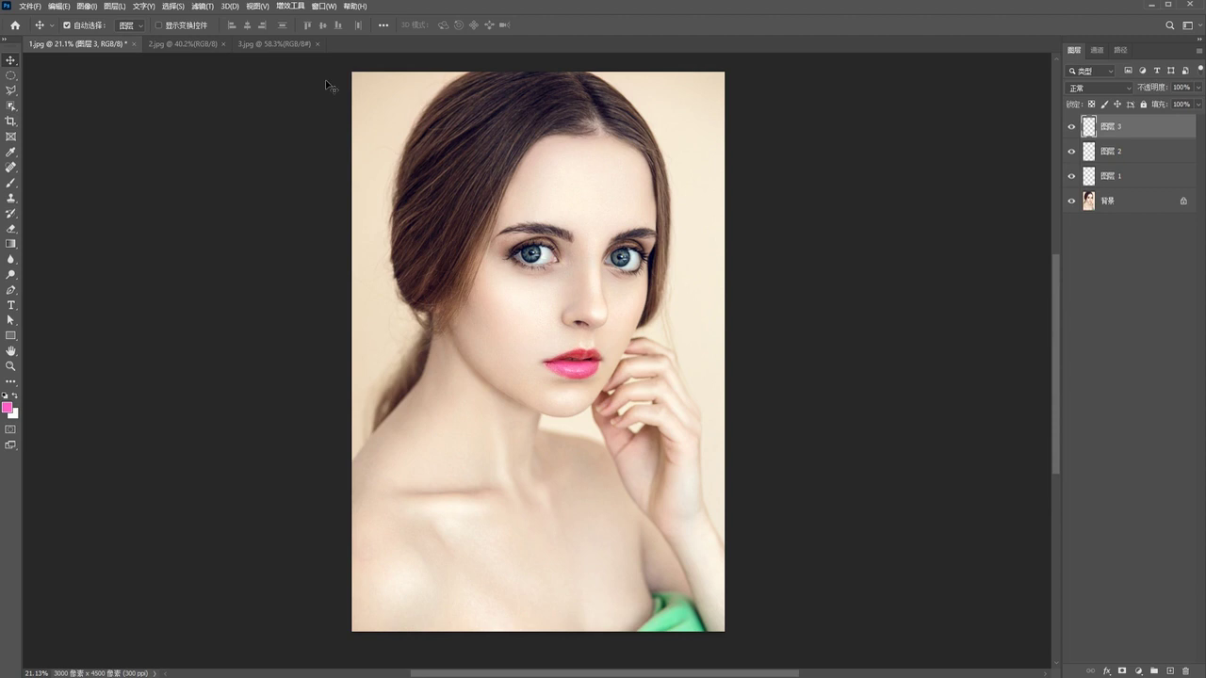
click(224, 45)
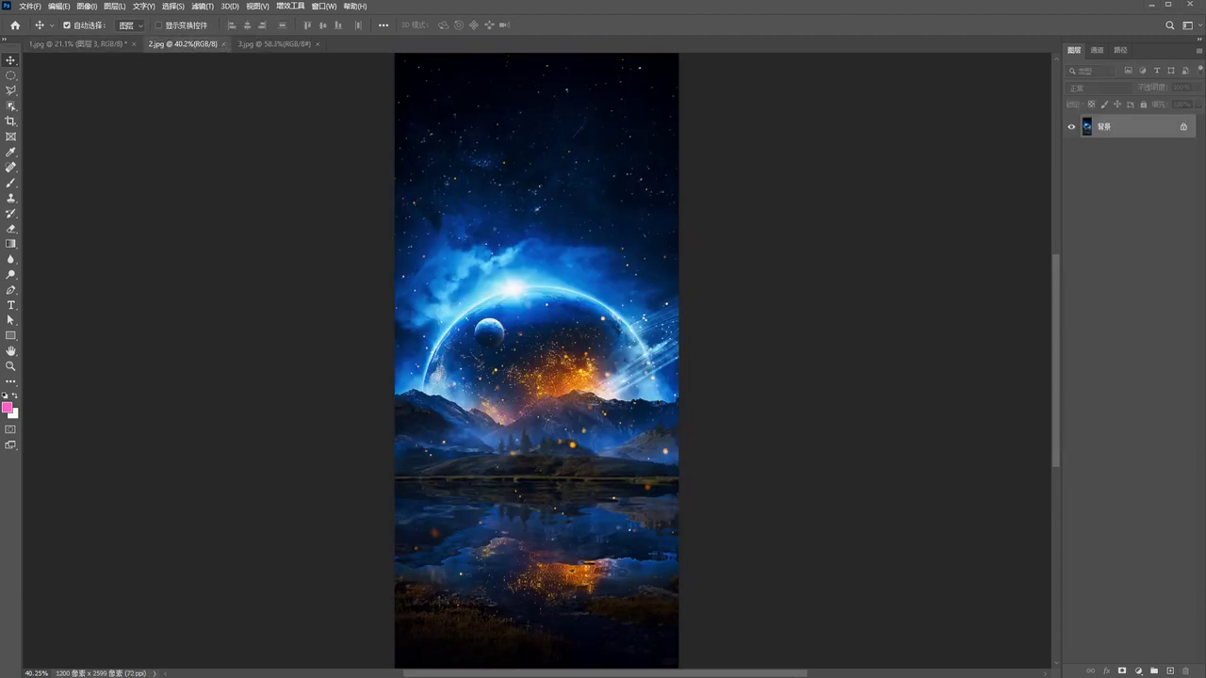
Place the portrait and the game artwork into 2.jpg as new layers above 背景
drag(471, 300, 499, 285)
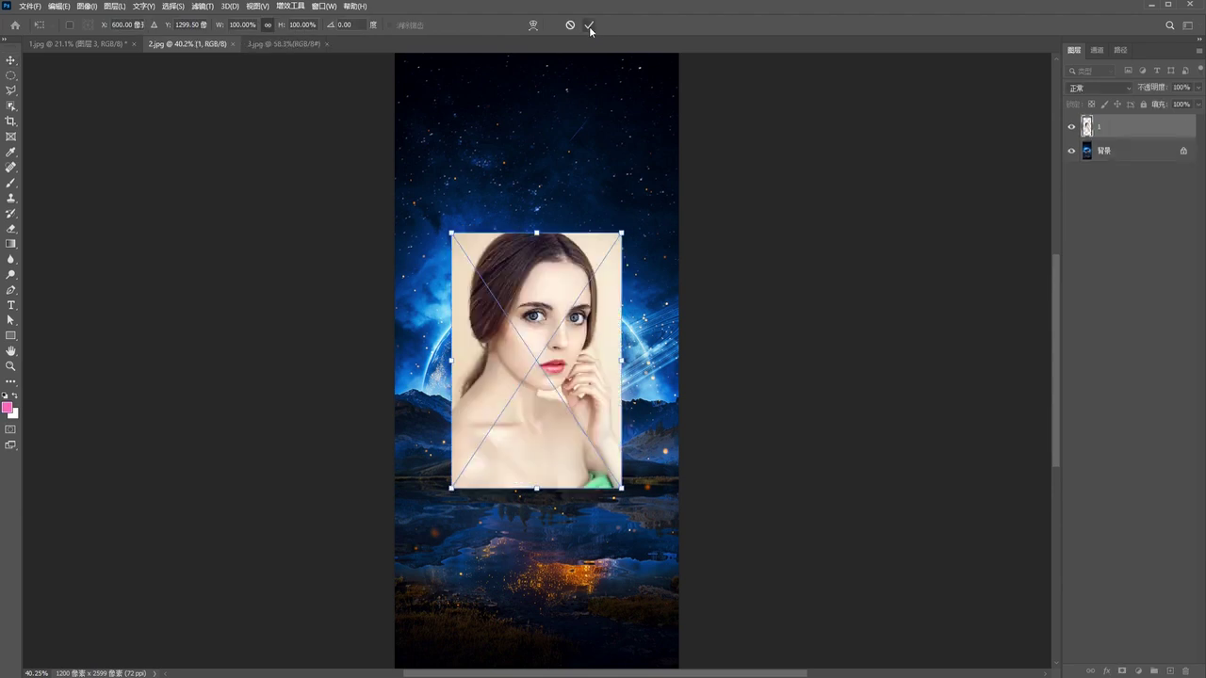
click(588, 25)
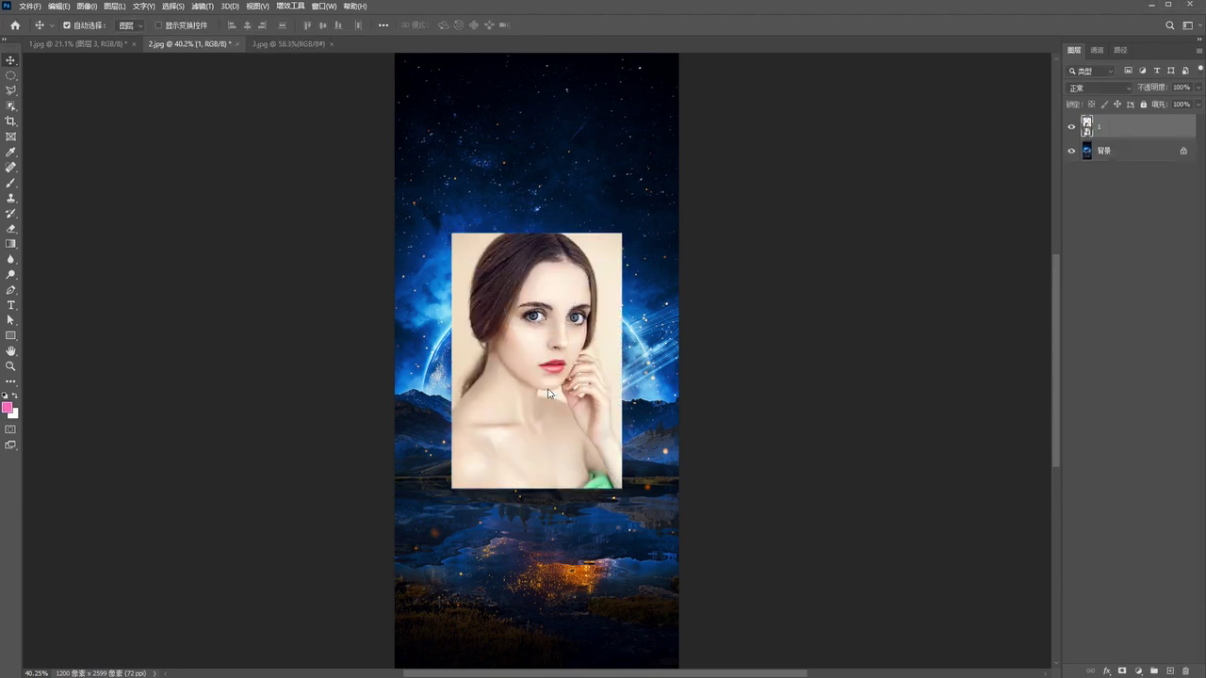
drag(551, 344, 510, 382)
click(589, 26)
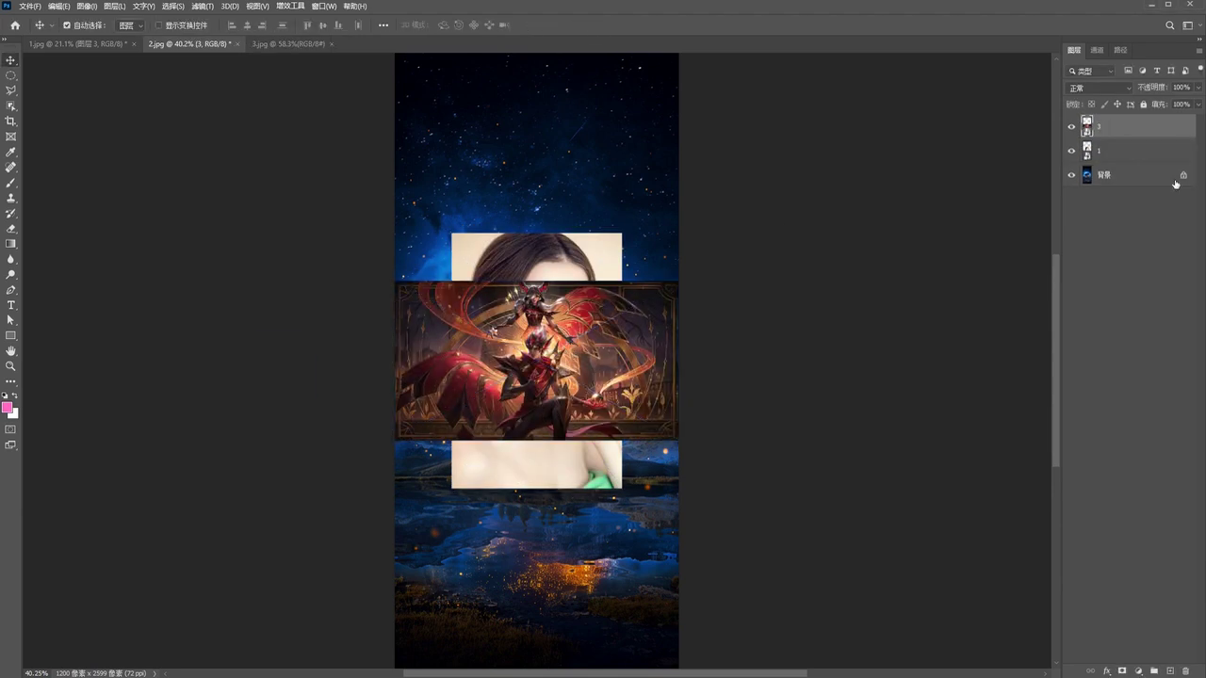
click(1123, 173)
click(1122, 131)
Annotate the layer stack in red and hide layer 1 and 背景, leaving only layer 3
click(1119, 143)
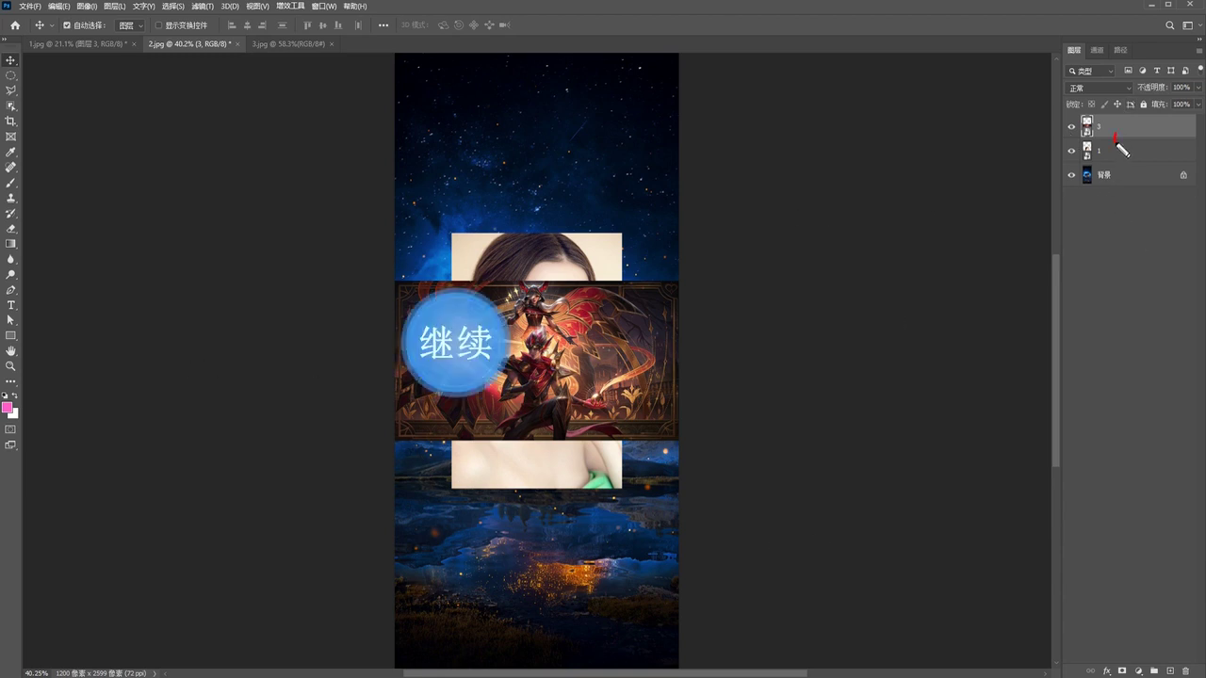
mouse_move(1131, 146)
mouse_down()
mouse_move(1122, 195)
mouse_move(1133, 170)
mouse_up()
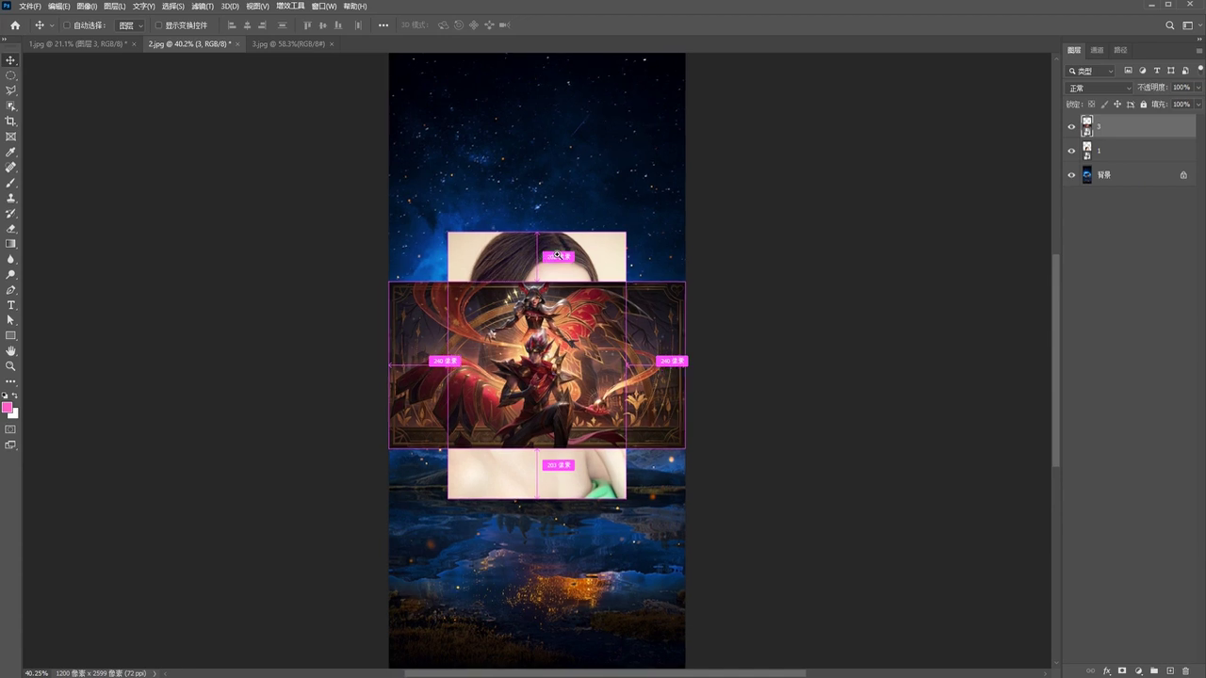
scroll(549, 250, up, 2)
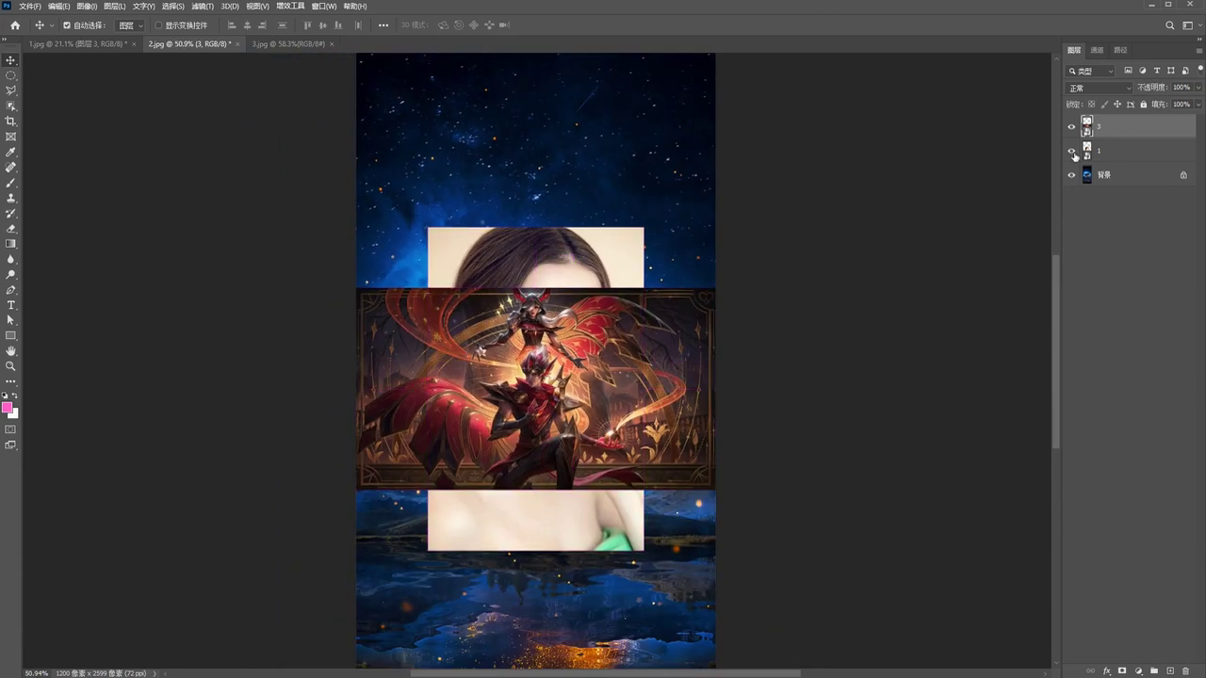
drag(1071, 151, 1071, 179)
scroll(713, 256, up, 5)
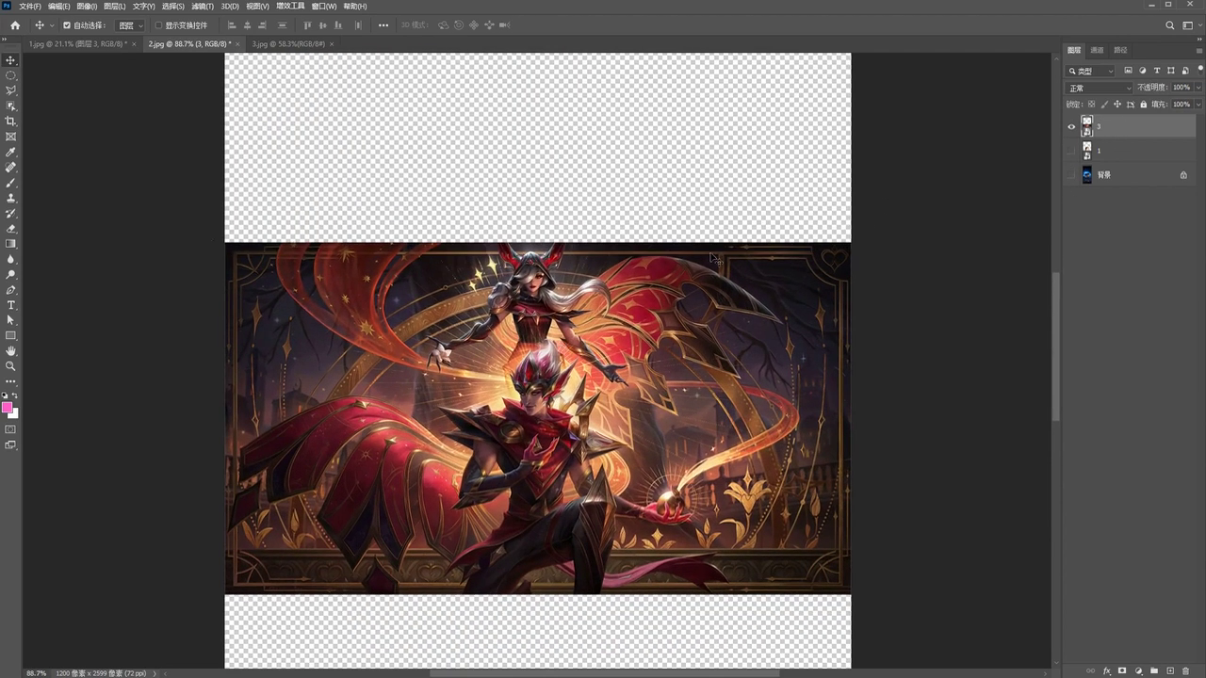
scroll(479, 372, up, 2)
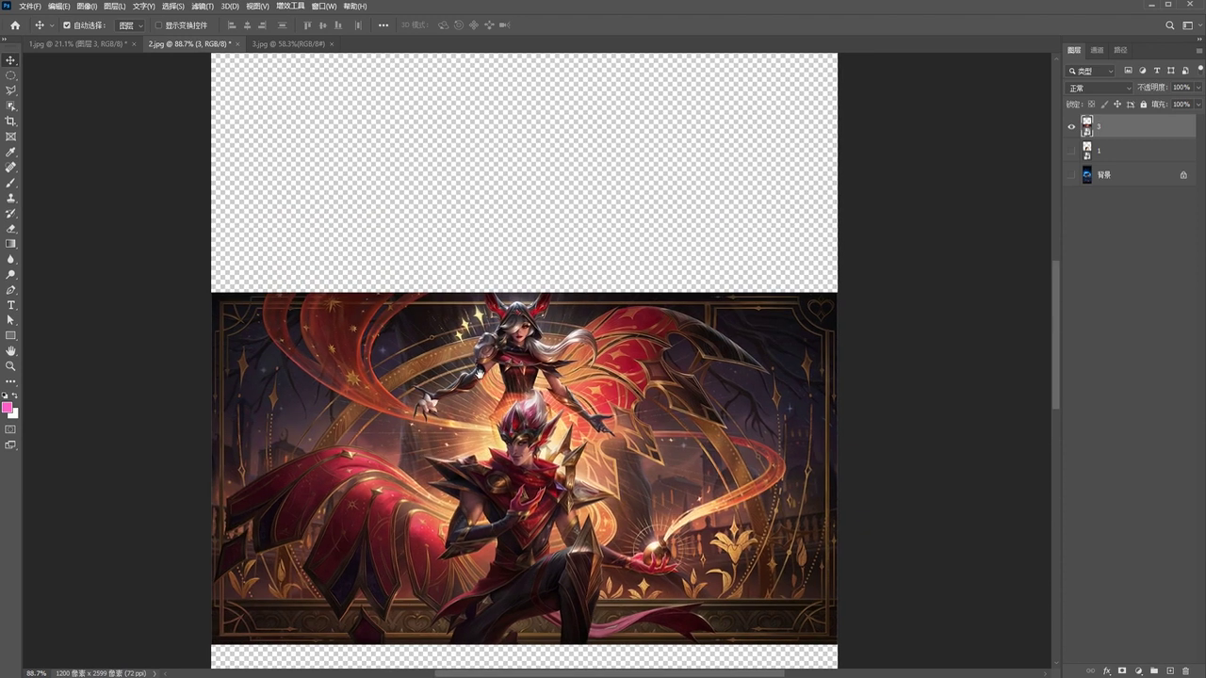
drag(474, 126, 490, 250)
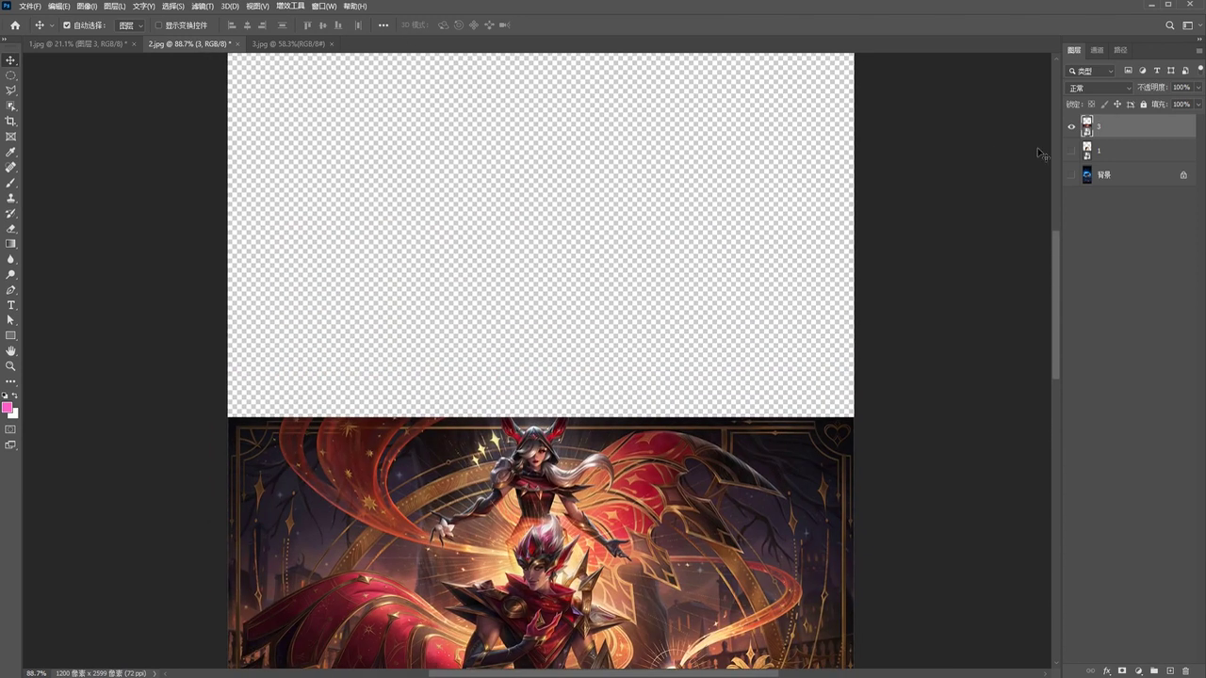
Toggle layers 1 and 3 on and off, ending with both hidden on an empty canvas
click(1071, 151)
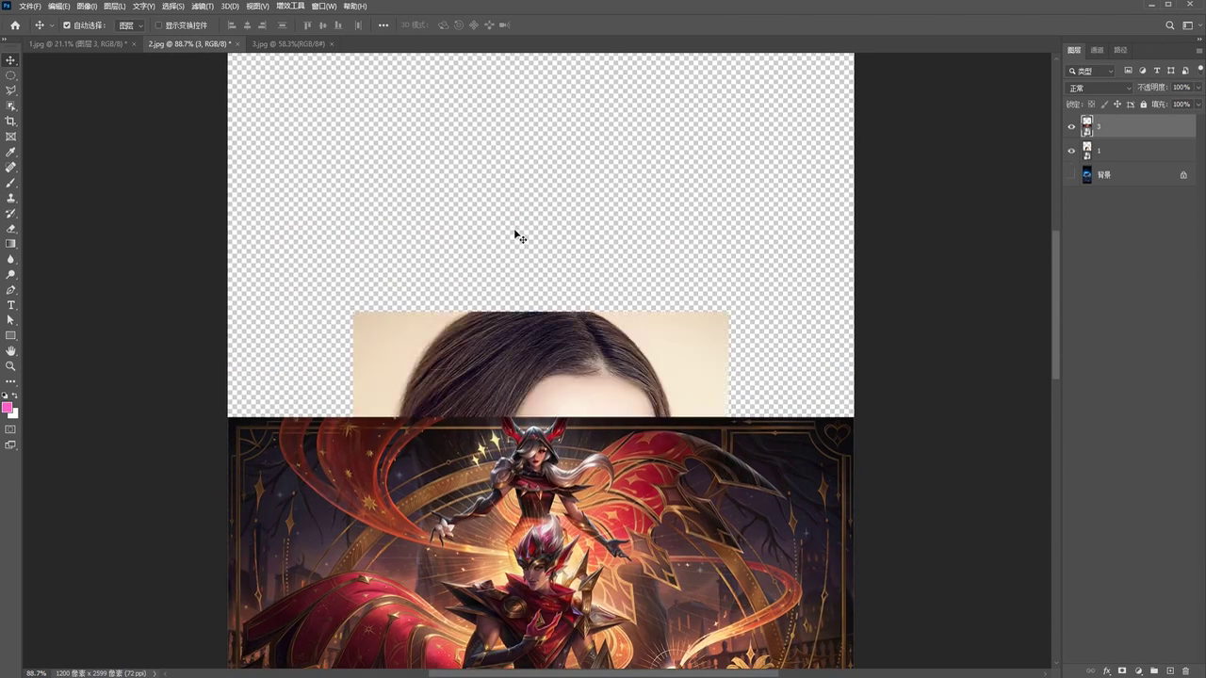
click(1071, 151)
click(1071, 150)
alt+click(1071, 151)
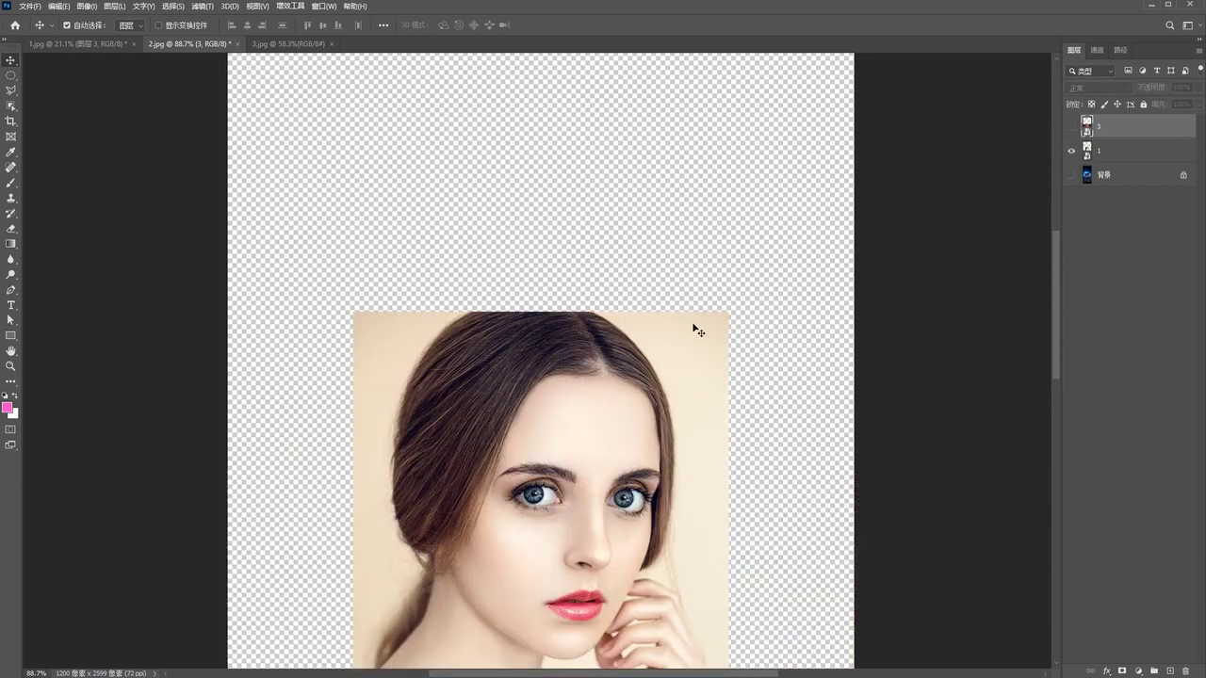
drag(499, 436, 455, 219)
scroll(522, 301, down, 2)
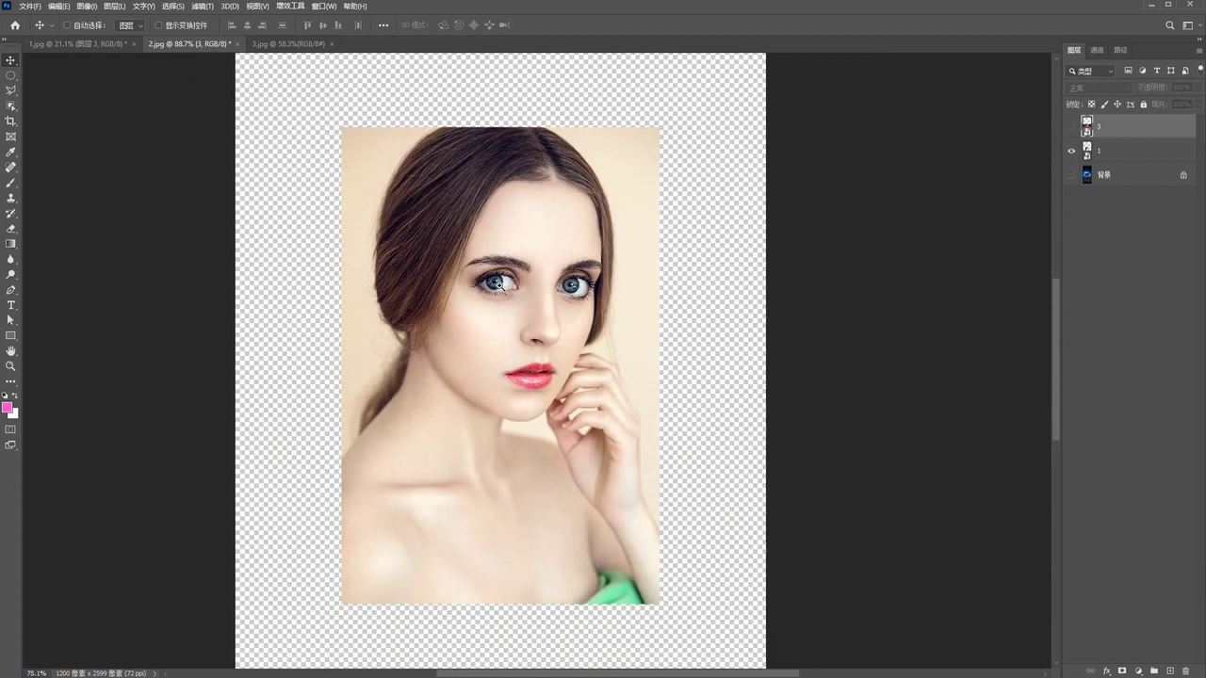
click(1072, 130)
drag(623, 204, 654, 242)
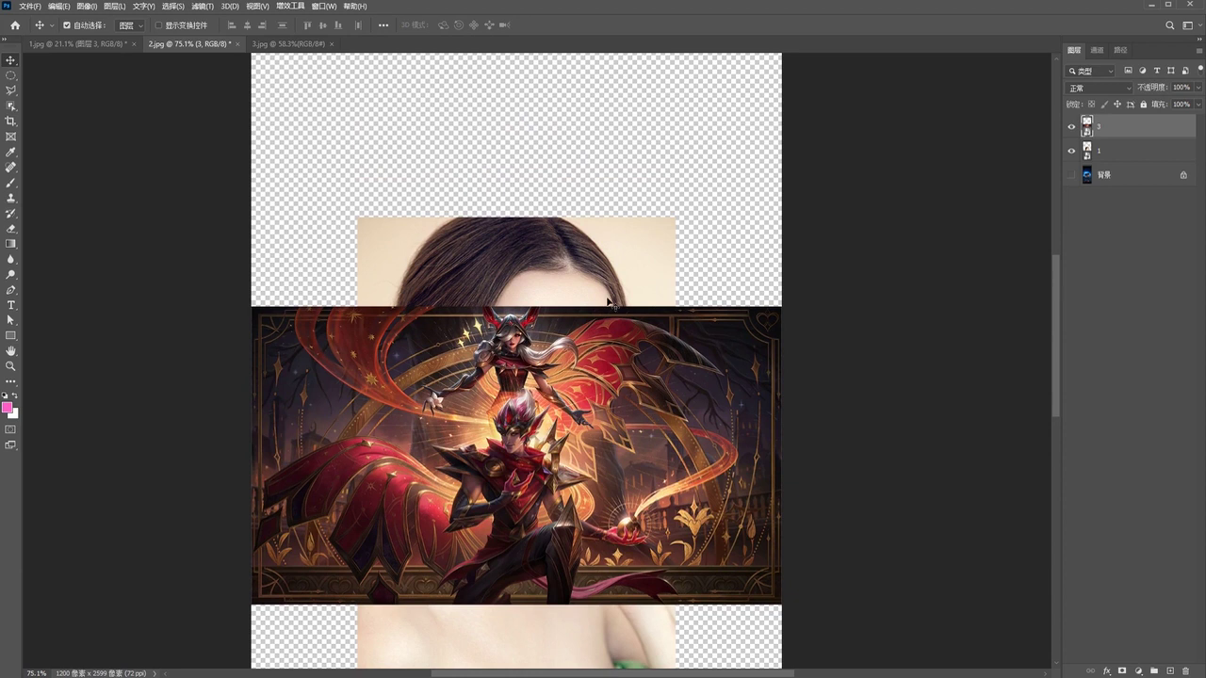
click(1071, 126)
click(1071, 151)
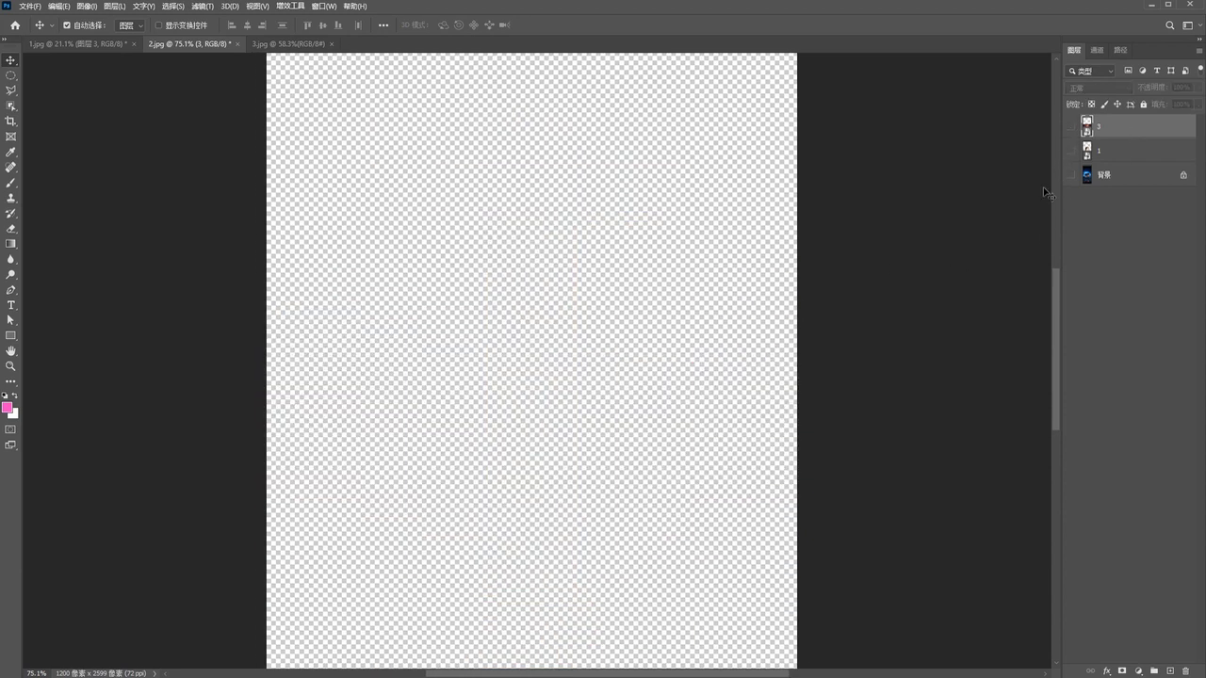
scroll(707, 321, down, 7)
drag(160, 268, 100, 350)
drag(153, 309, 198, 353)
mouse_move(160, 274)
mouse_down()
mouse_move(200, 272)
mouse_move(188, 280)
mouse_up()
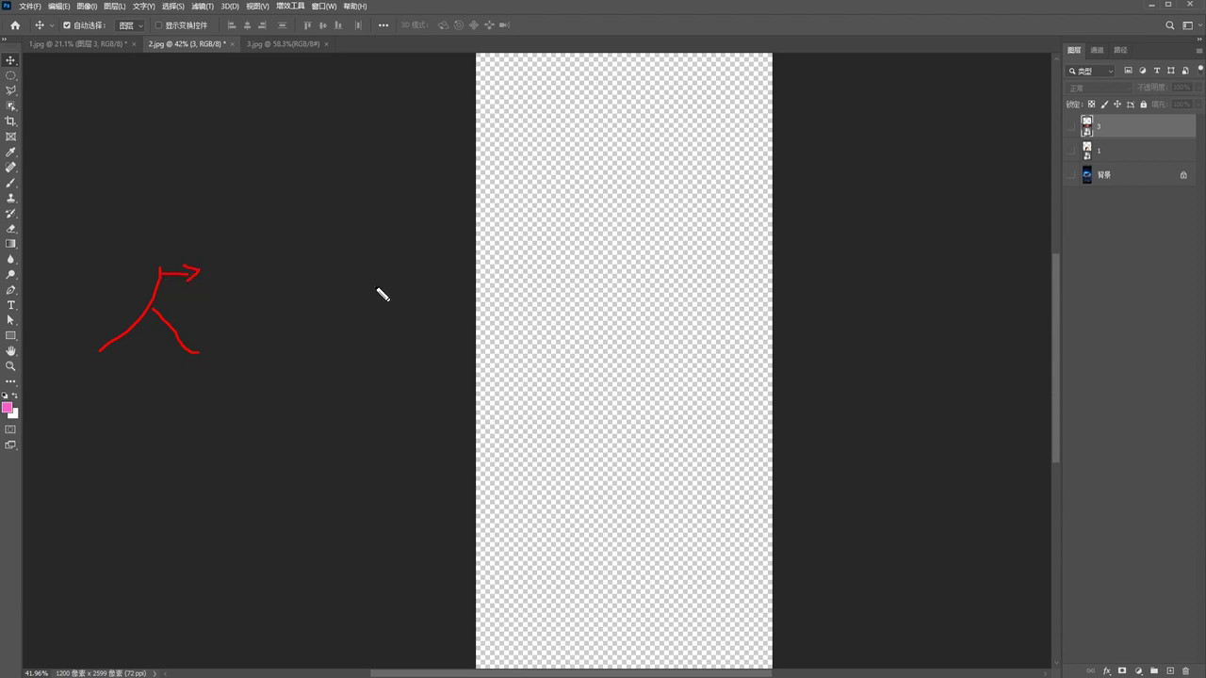
drag(369, 252, 369, 376)
drag(432, 256, 432, 374)
drag(498, 255, 500, 370)
drag(558, 263, 559, 305)
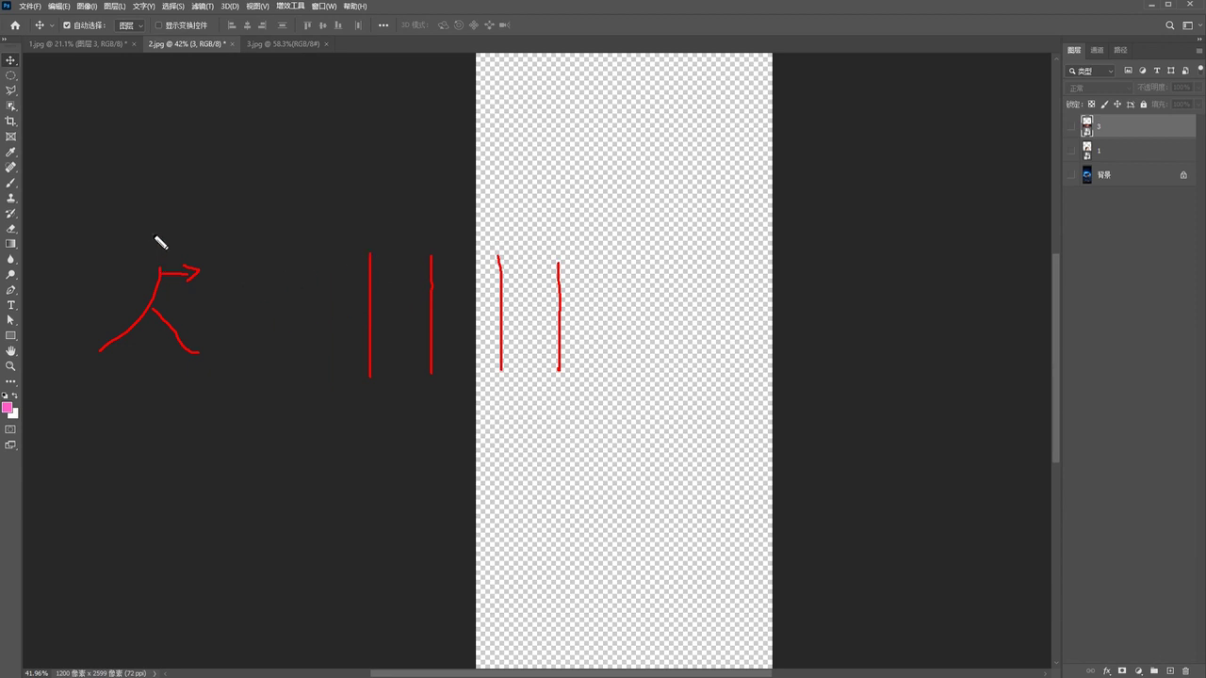
drag(156, 226, 261, 240)
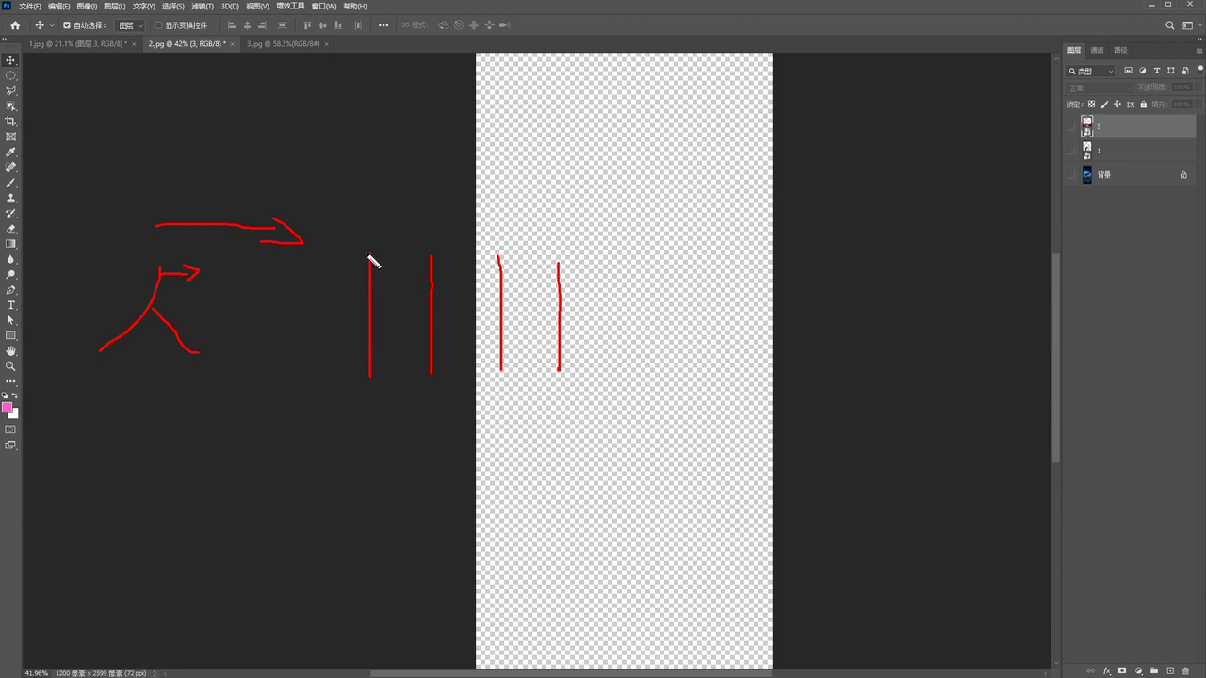
mouse_move(365, 247)
mouse_down()
mouse_move(396, 348)
mouse_move(359, 247)
mouse_up()
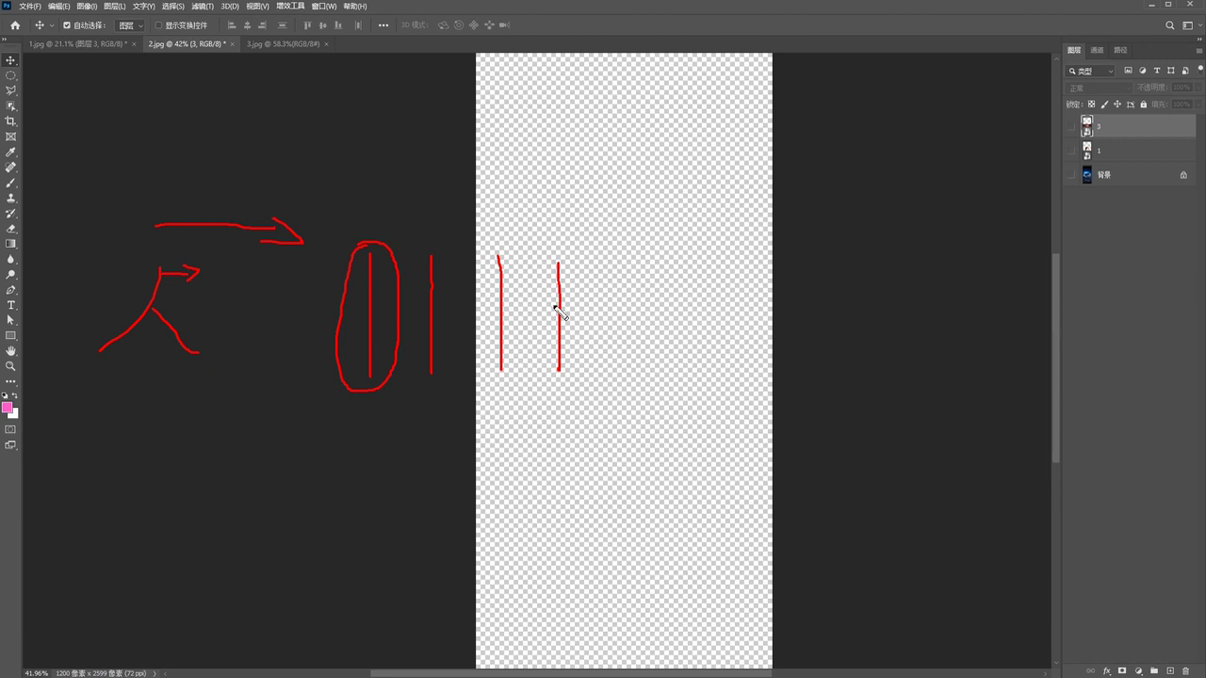
key(e)
drag(186, 236, 132, 352)
drag(172, 295, 231, 341)
drag(185, 250, 228, 246)
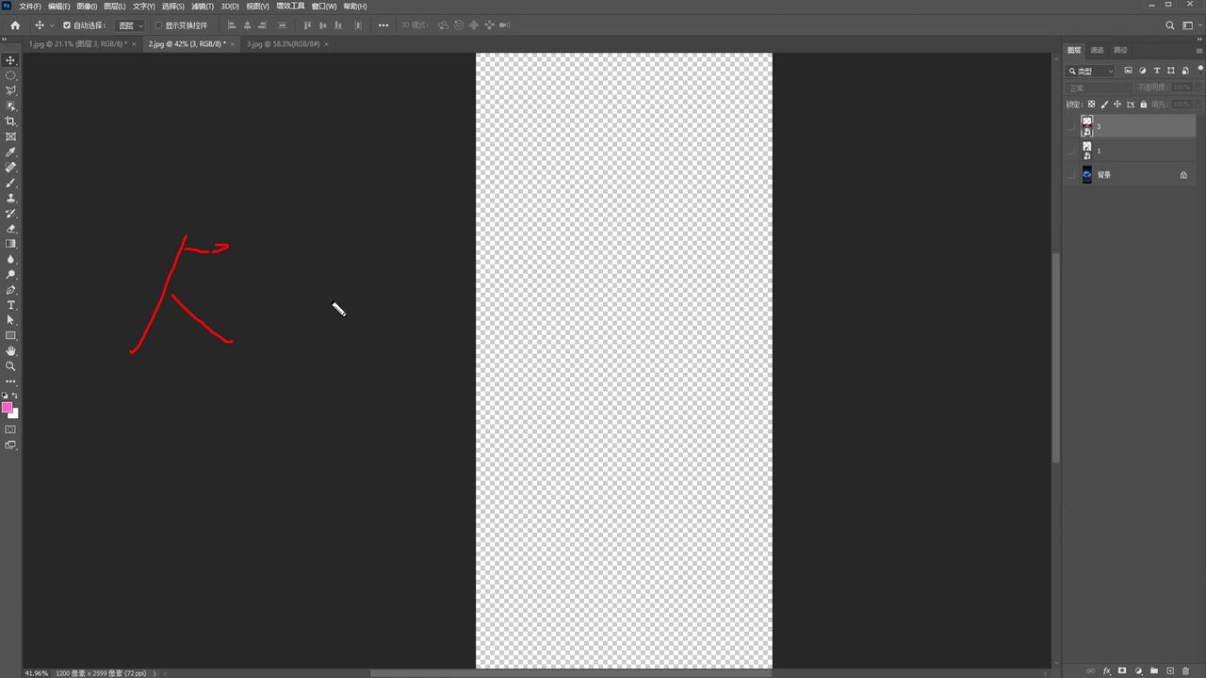
drag(395, 276, 390, 342)
drag(439, 231, 440, 342)
drag(509, 193, 506, 341)
drag(577, 163, 572, 345)
mouse_move(390, 272)
mouse_down()
mouse_move(371, 275)
mouse_move(369, 357)
mouse_move(413, 262)
mouse_move(438, 260)
mouse_move(396, 237)
mouse_move(505, 221)
mouse_move(464, 187)
mouse_move(509, 195)
mouse_move(570, 181)
mouse_move(554, 153)
mouse_move(575, 160)
mouse_up()
key(Escape)
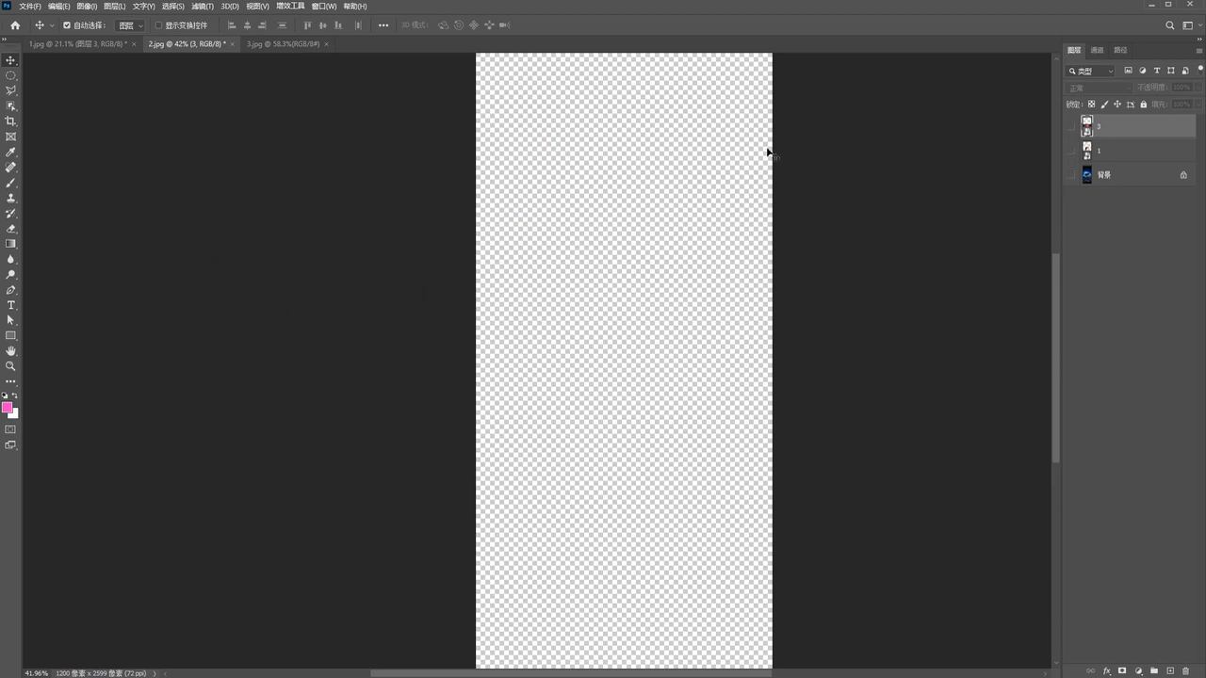
alt+click(1072, 127)
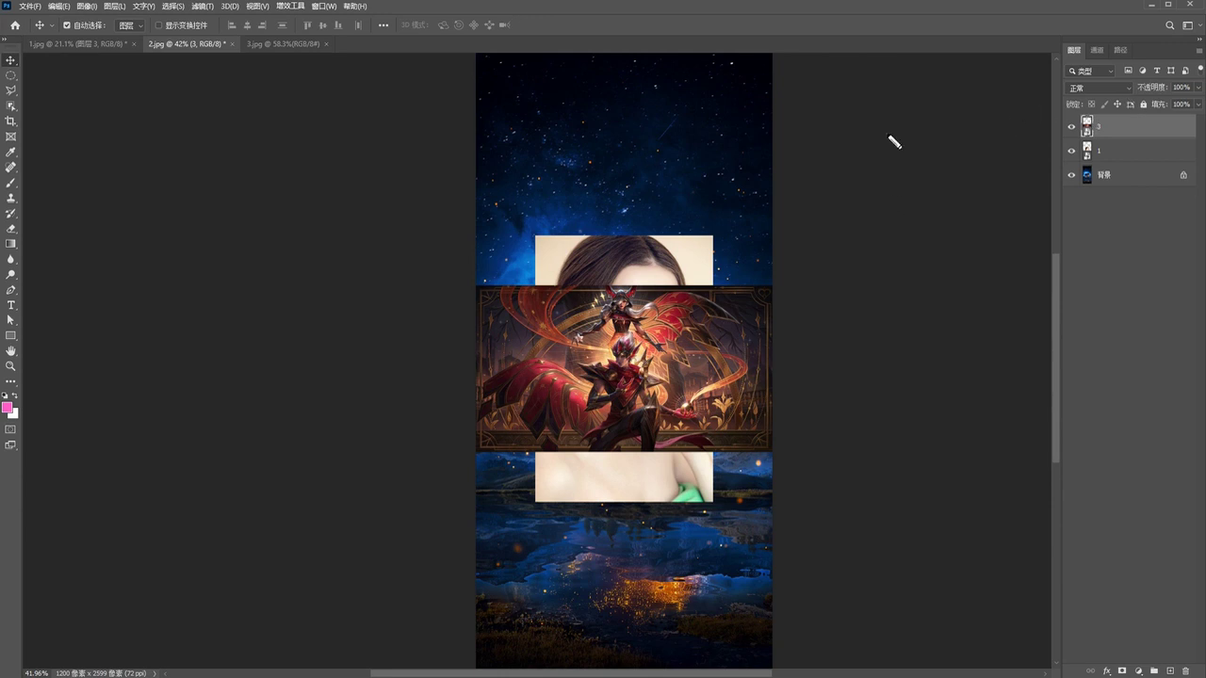
Annotate layer 1 and the 背景 layer in the stack, then clear the annotations
drag(1121, 87, 1147, 83)
drag(1100, 146, 1157, 135)
drag(1099, 177, 1134, 179)
key(Escape)
Hide the game artwork on layer 3, select 背景, and toggle layer 1 off and back on
click(1070, 127)
click(1070, 126)
click(1070, 126)
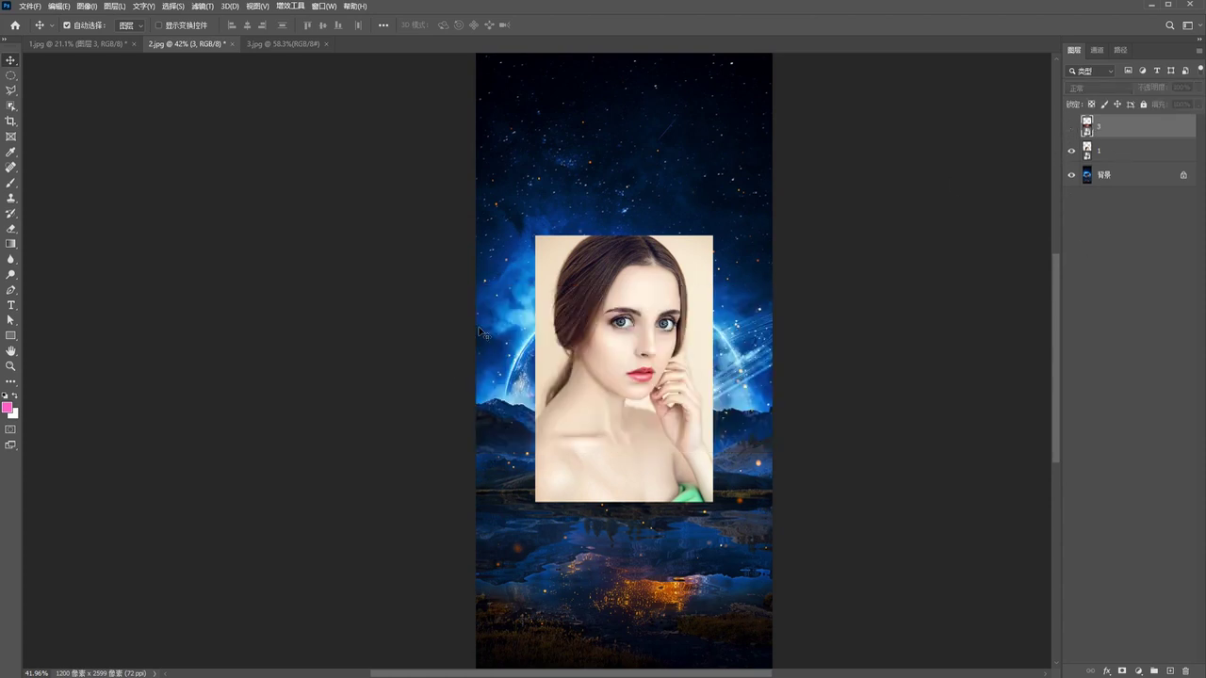
click(1070, 127)
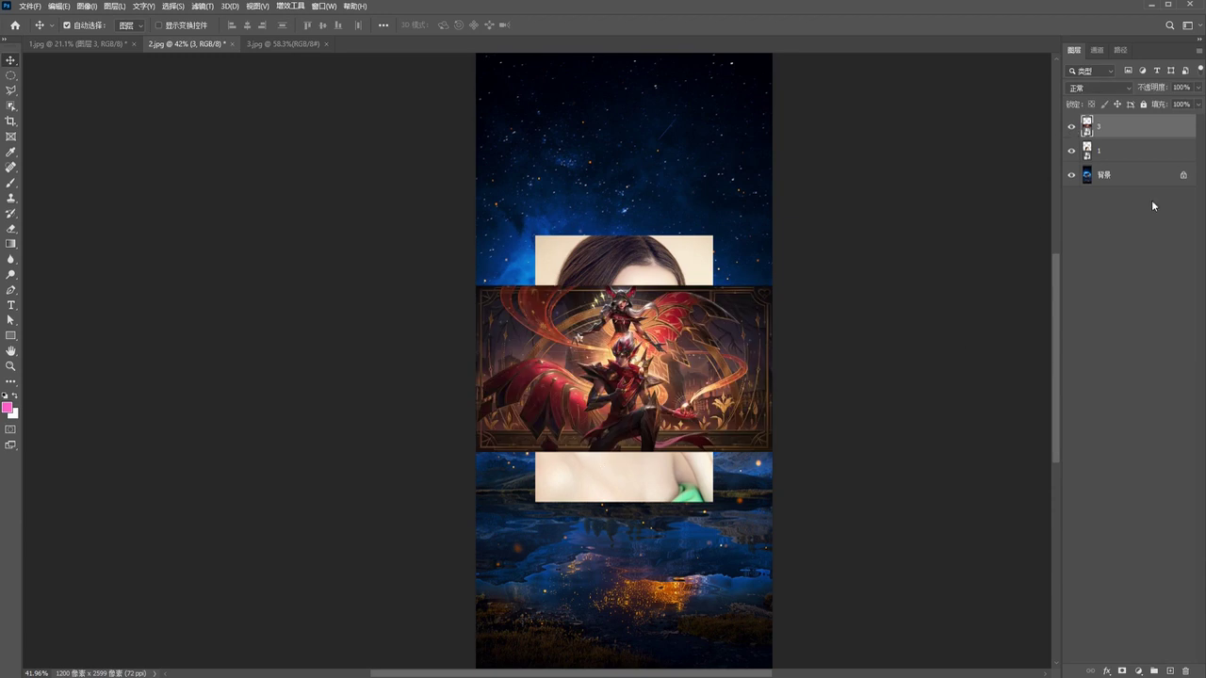
click(1111, 173)
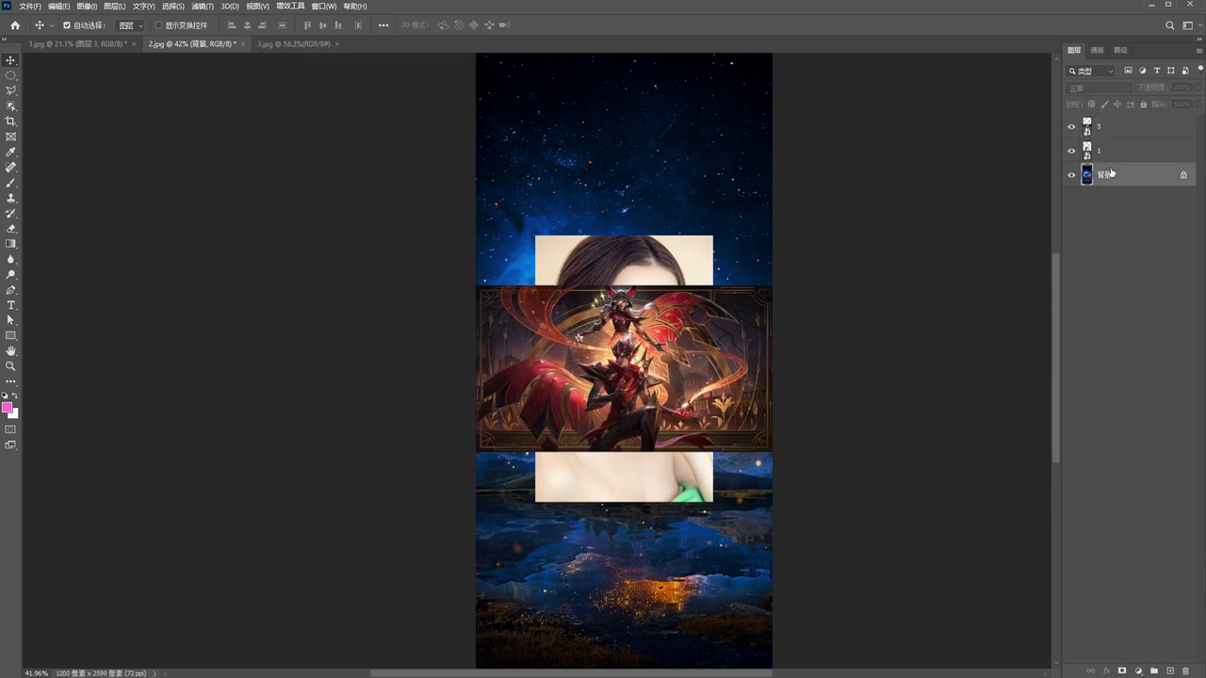
click(1070, 151)
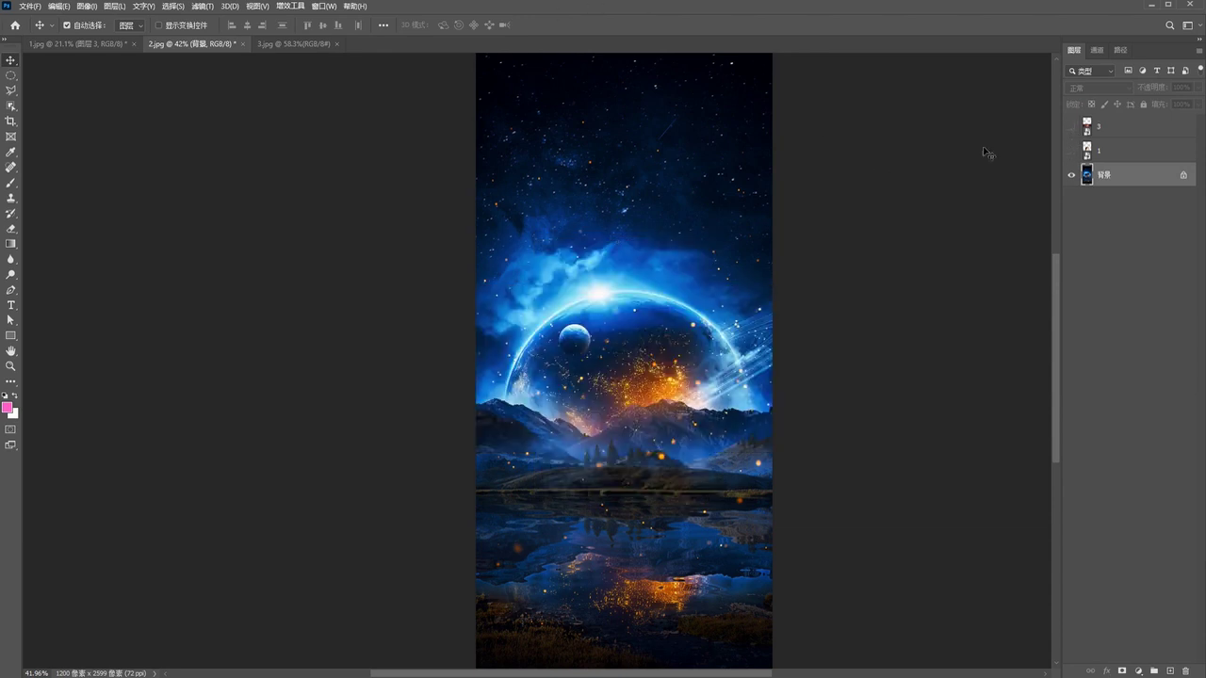
click(1070, 151)
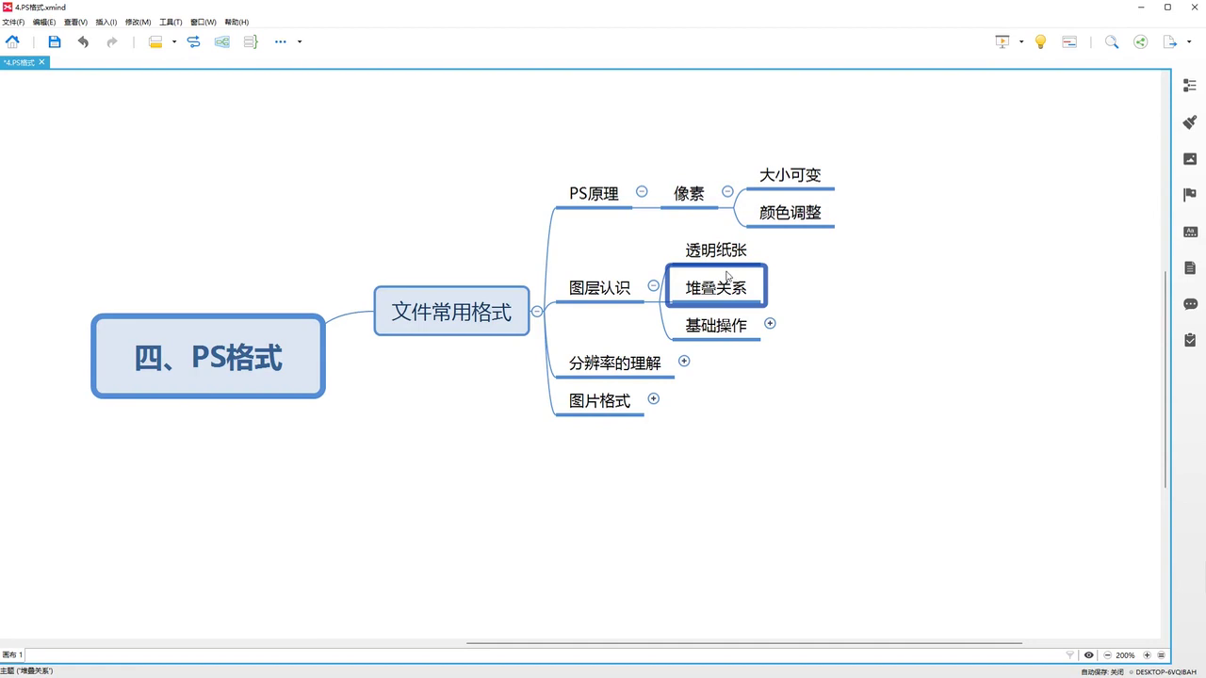
Select the 透明纸张 topic in XMind and bring up the 1.jpg portrait in Photoshop
click(717, 264)
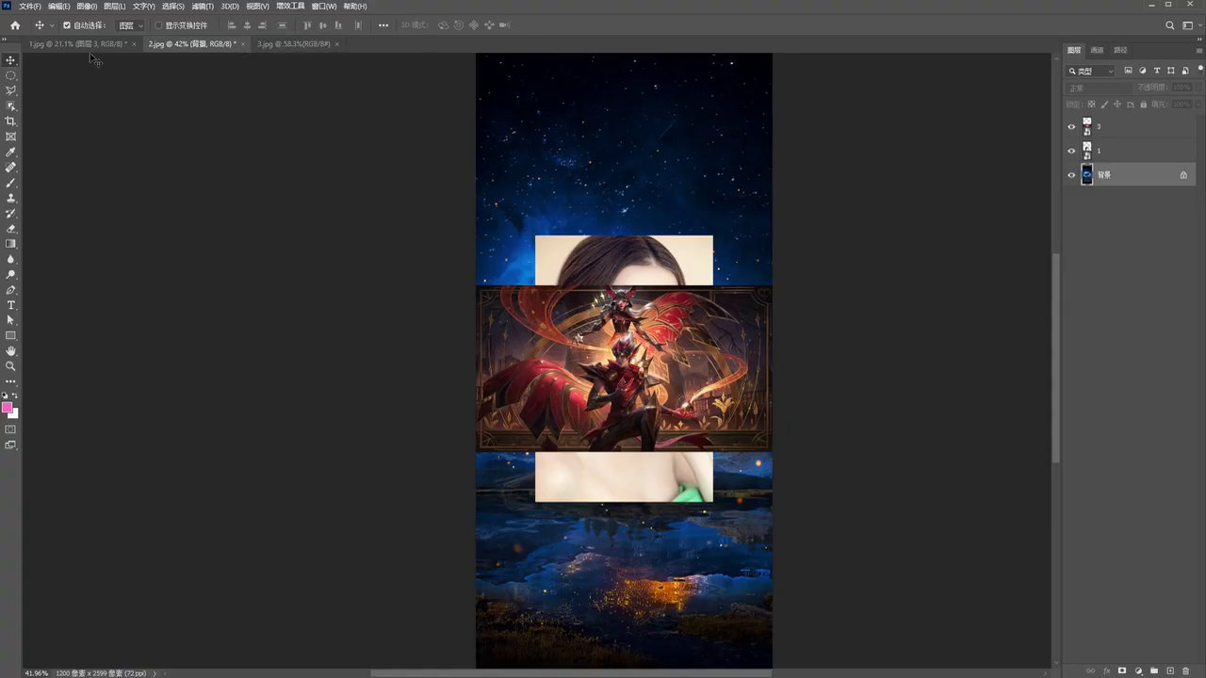
click(85, 47)
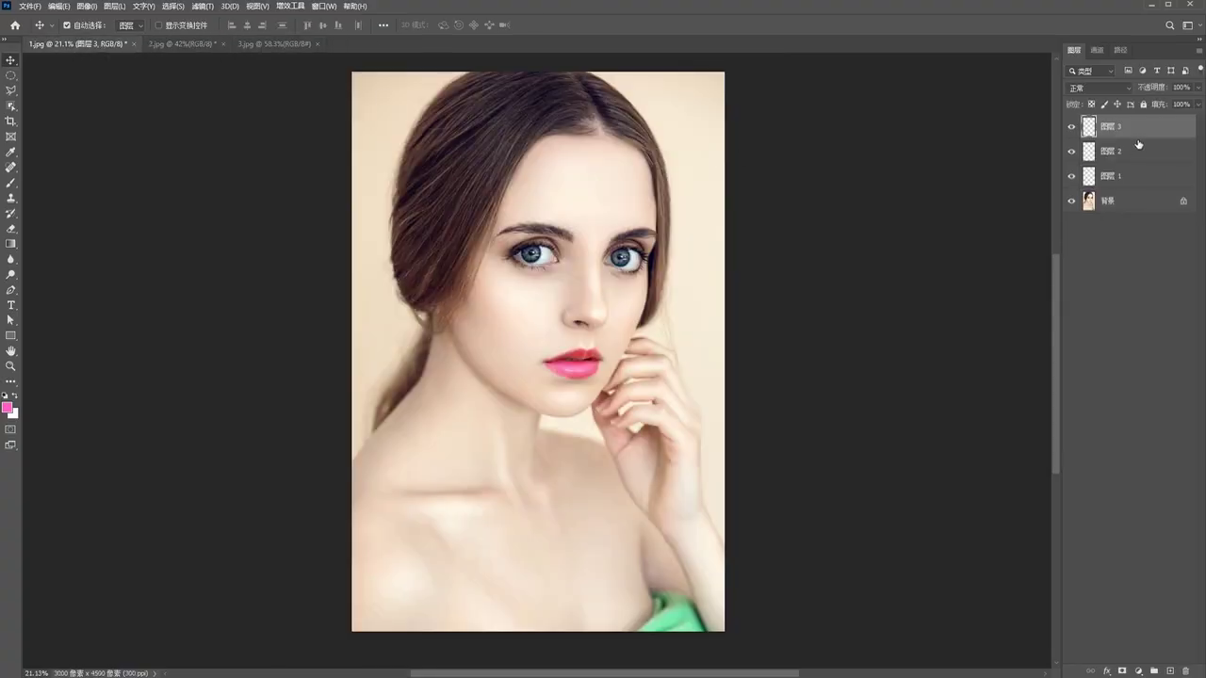
Delete every layer except Background and fill the Background with white
key(ctrl+shift+e)
key(ctrl+BackSpace)
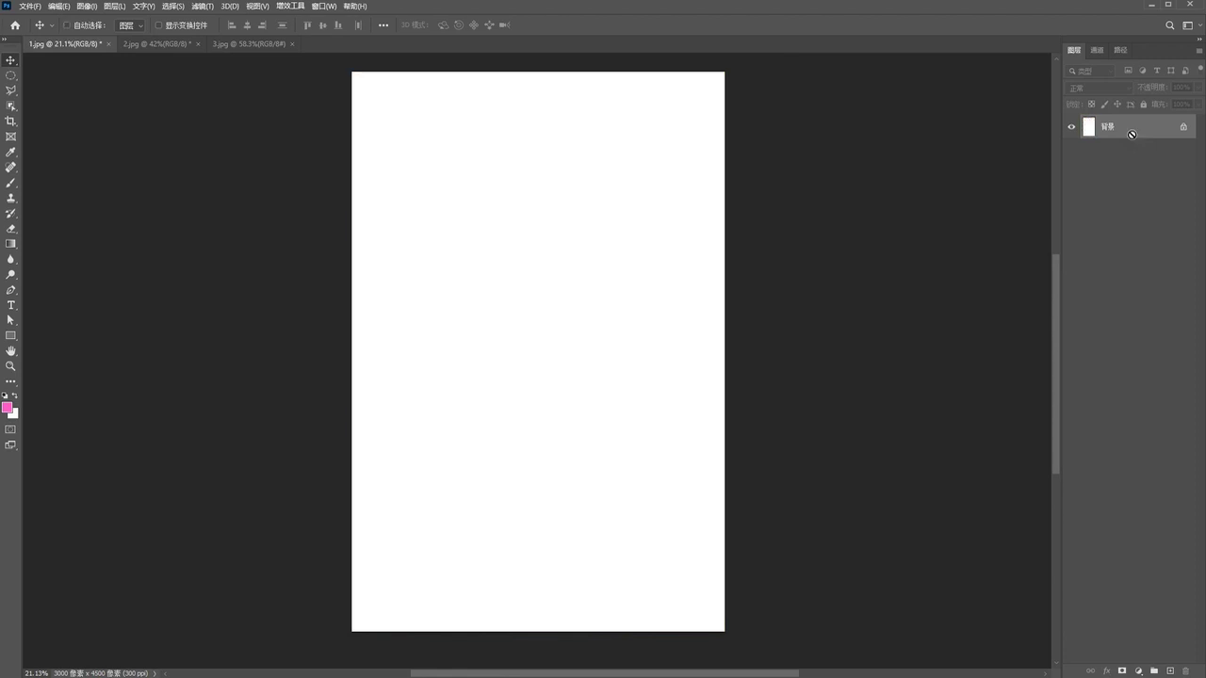
scroll(713, 249, down, 2)
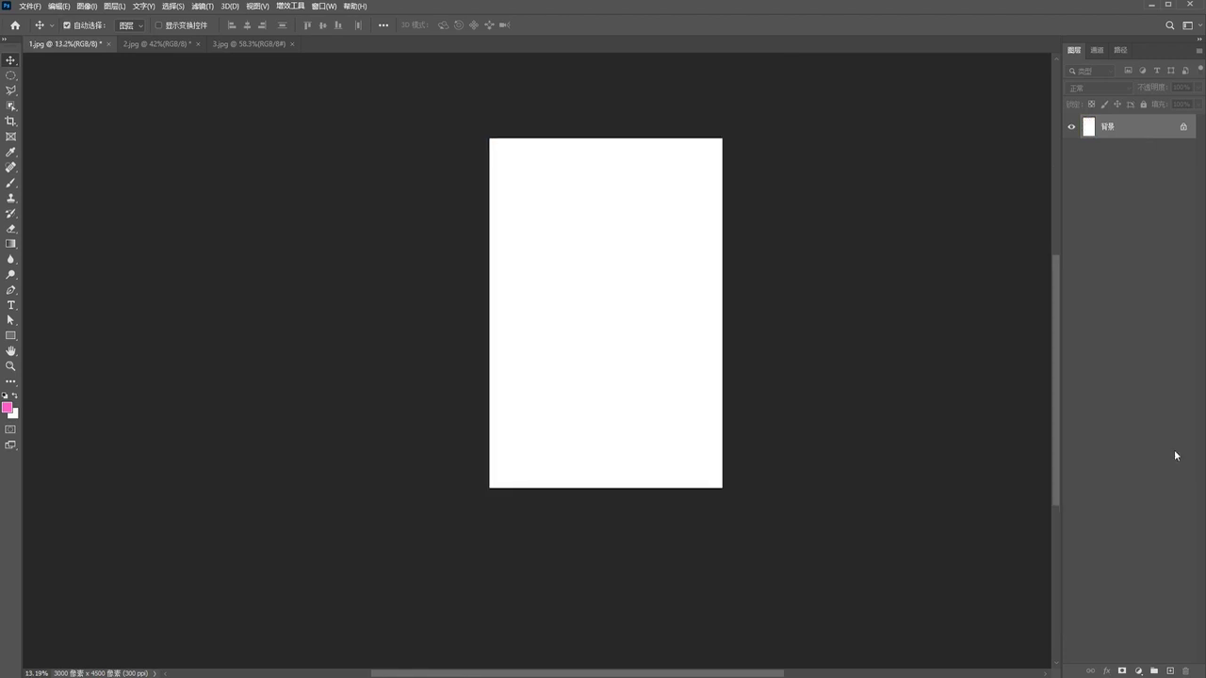
Add an empty 图层 1, toggle the Background to show transparency, then delete 图层 1
click(1170, 670)
click(1071, 157)
drag(617, 280, 699, 269)
click(1069, 152)
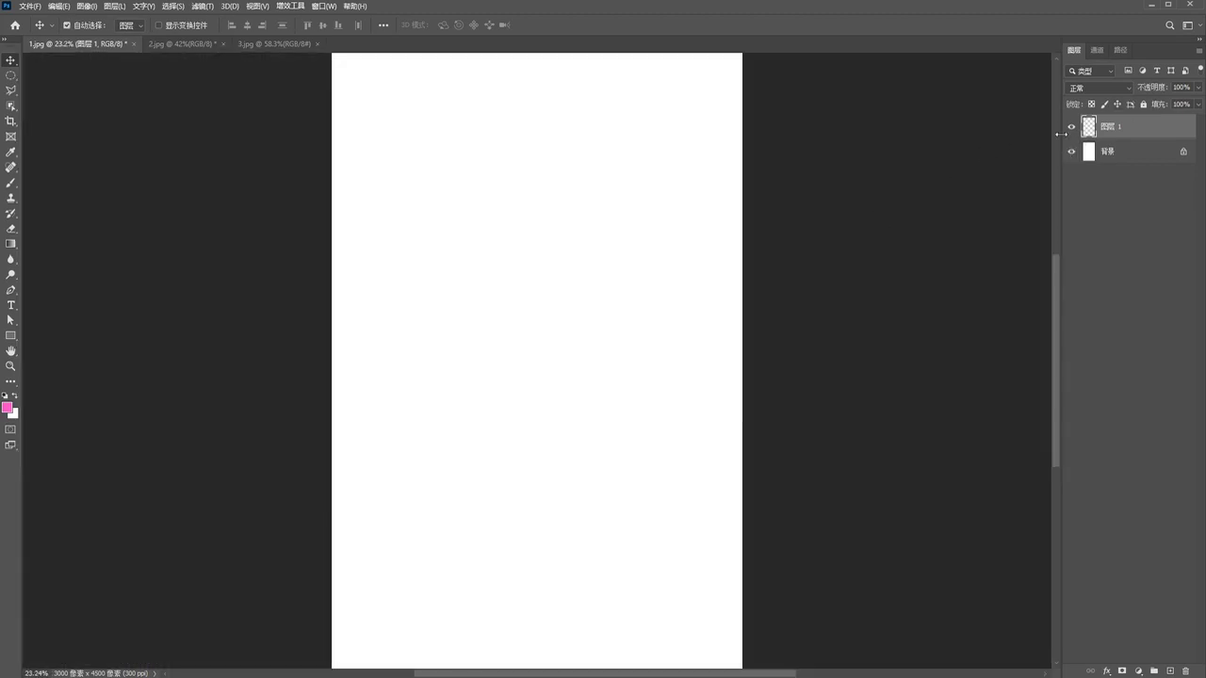
click(1071, 152)
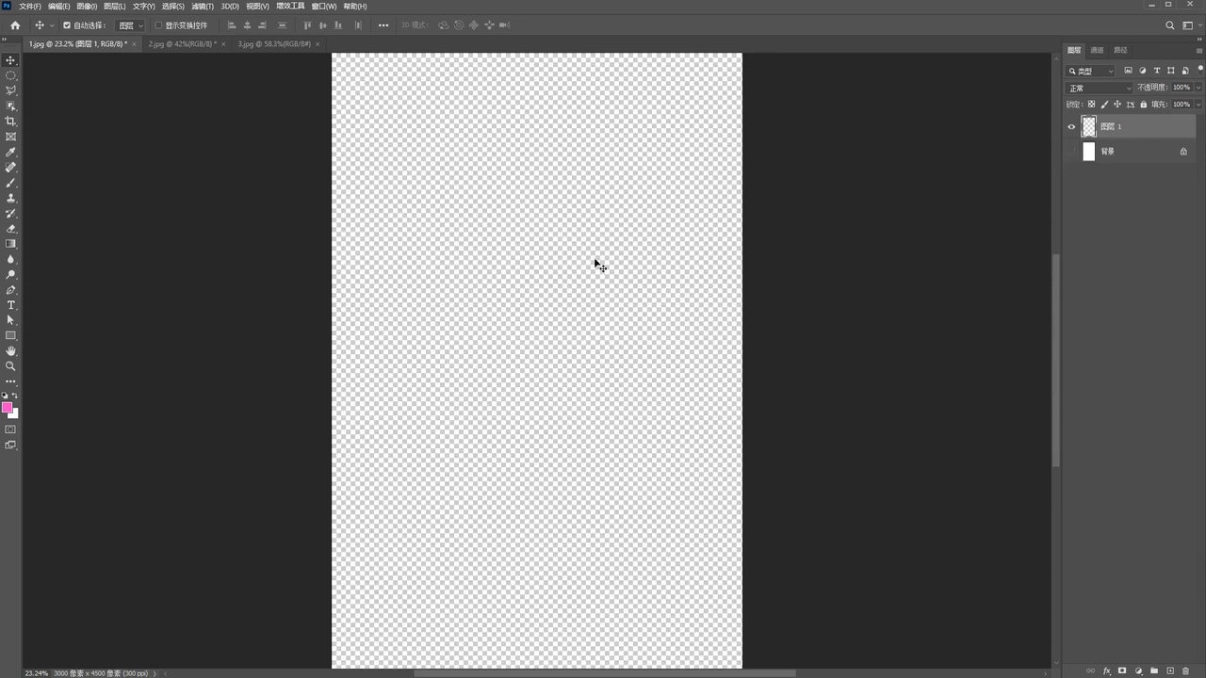
scroll(596, 264, down, 2)
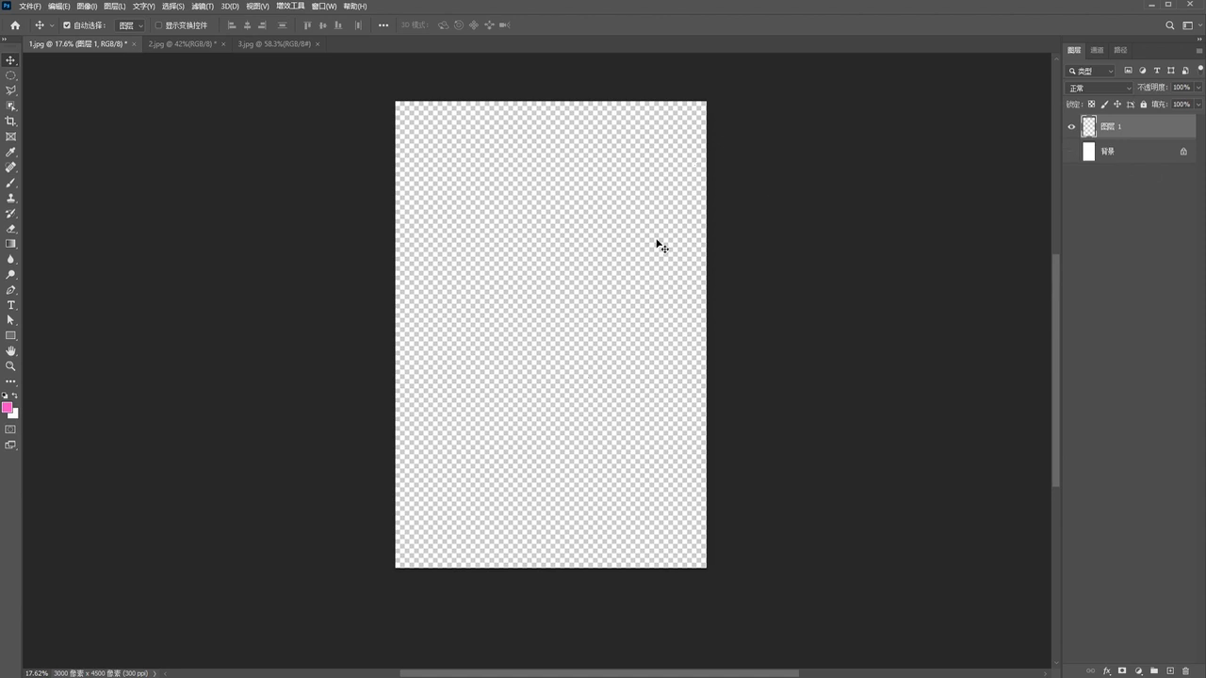
alt+click(1070, 151)
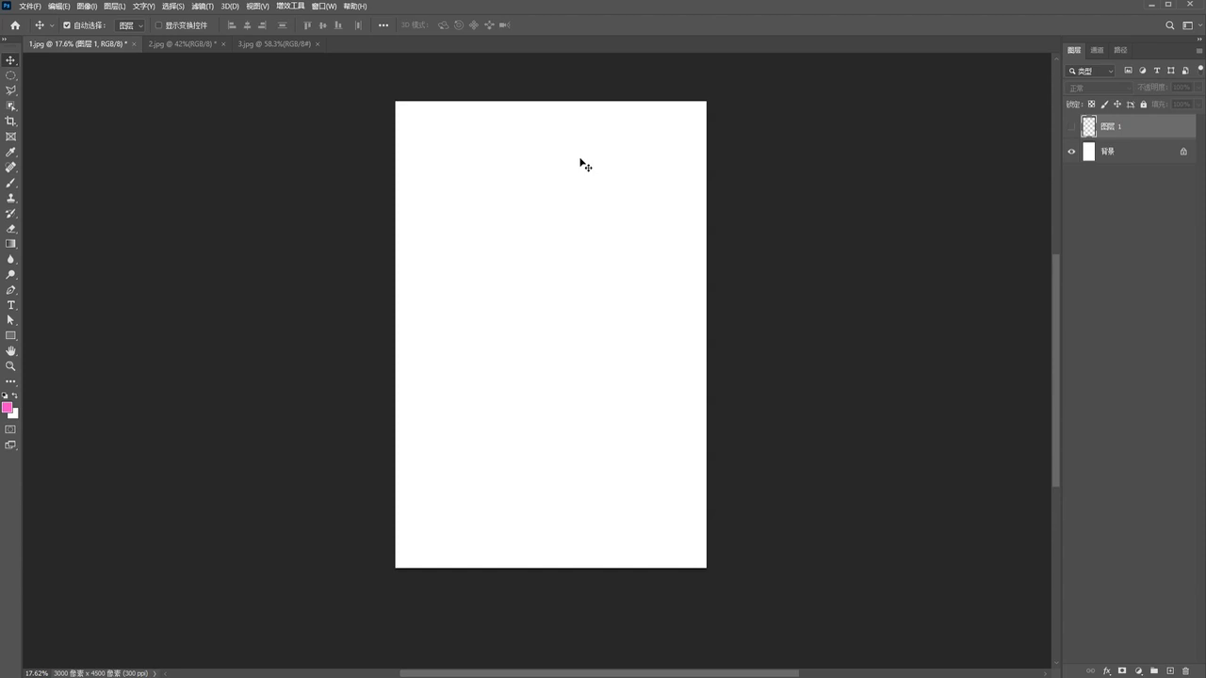
key(Delete)
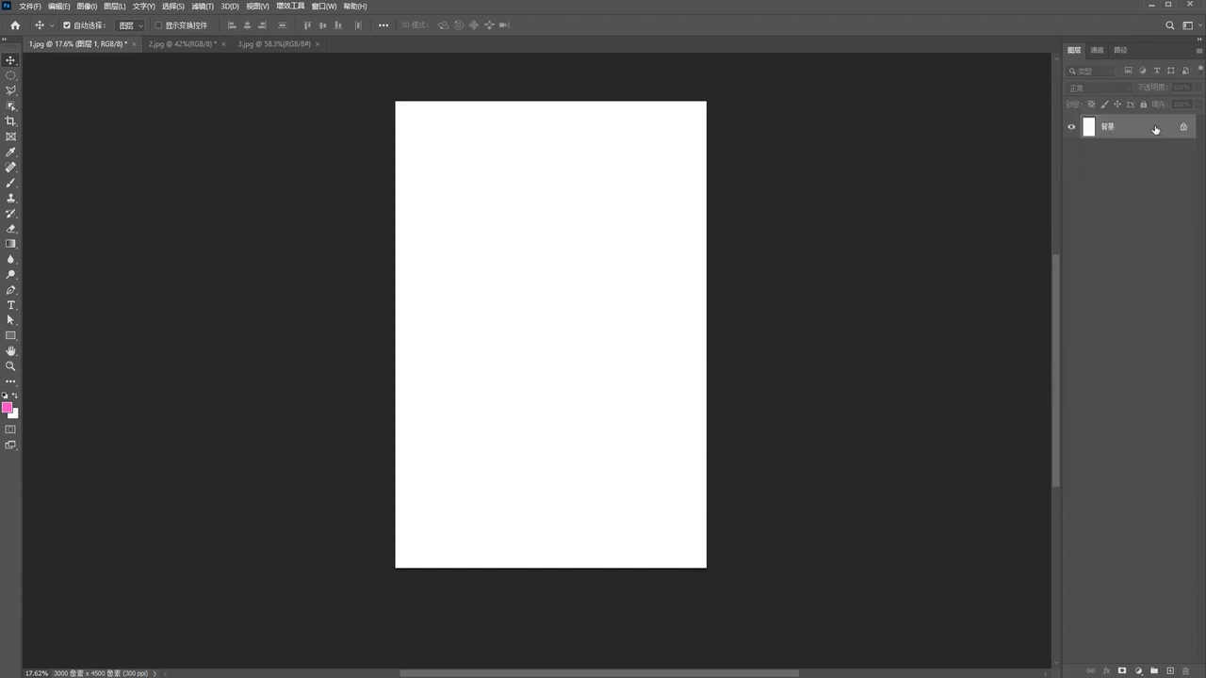
scroll(587, 261, up, 1)
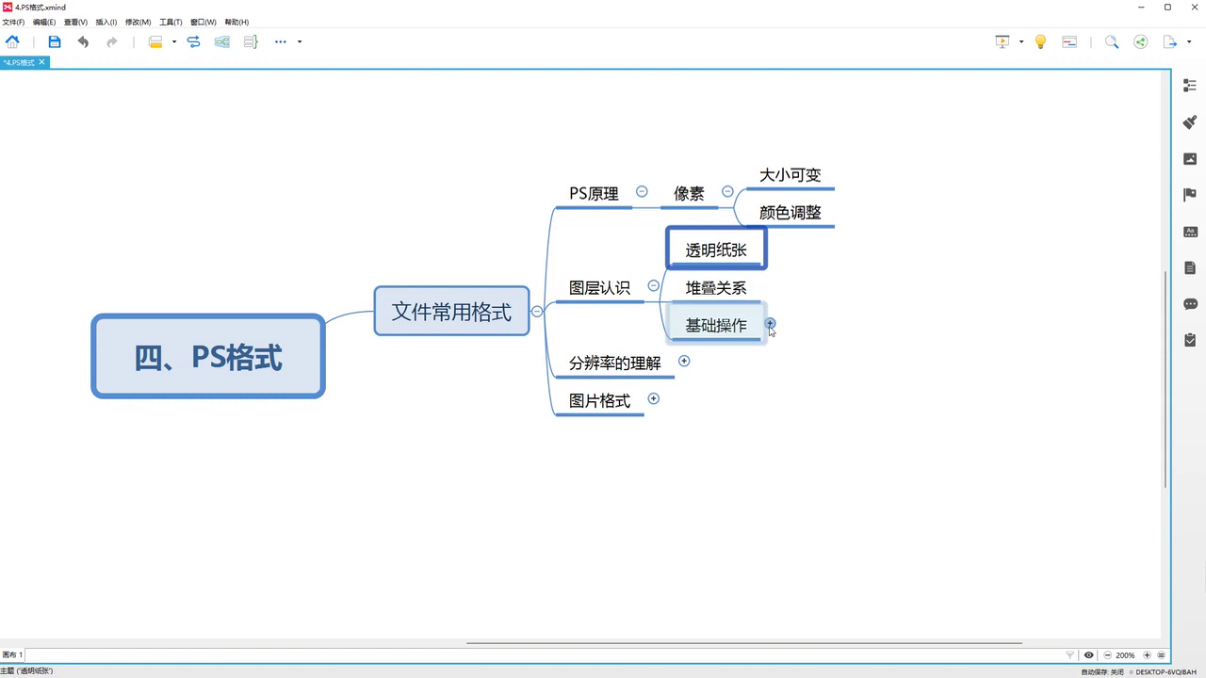
Expand 基础操作 in XMind to show its five subtopics
click(769, 324)
drag(662, 646, 688, 645)
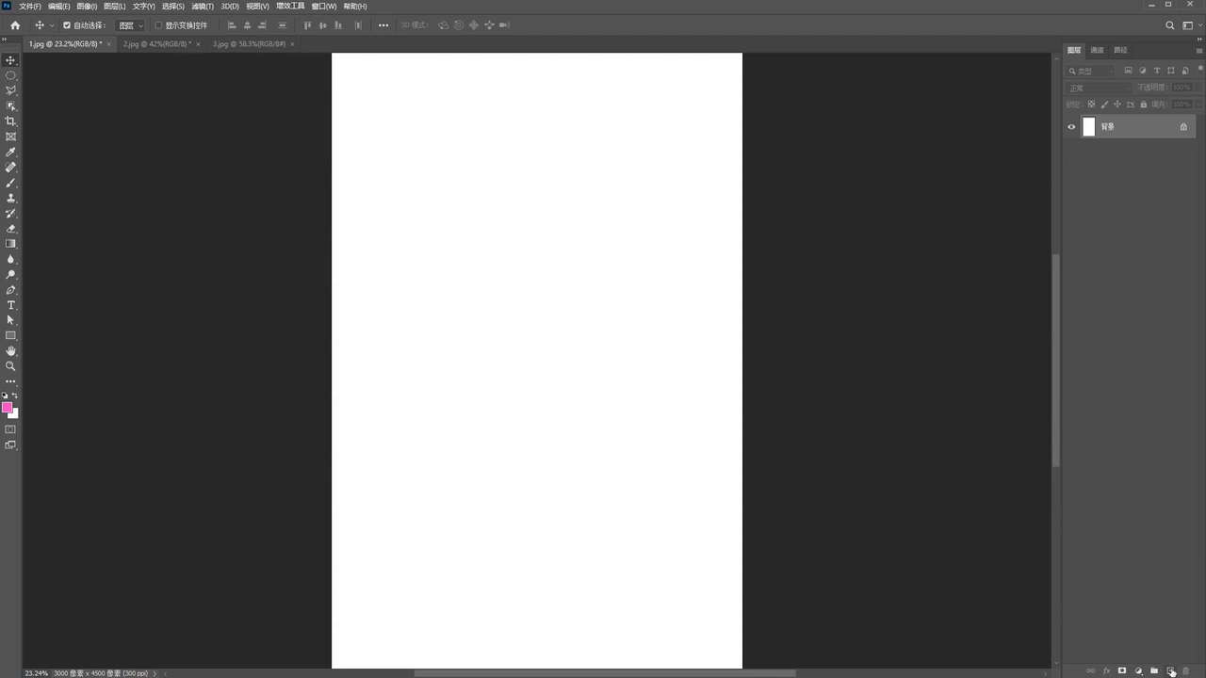
Add a new empty 图层 1 and hide 背景 to reveal the transparent canvas
click(1170, 671)
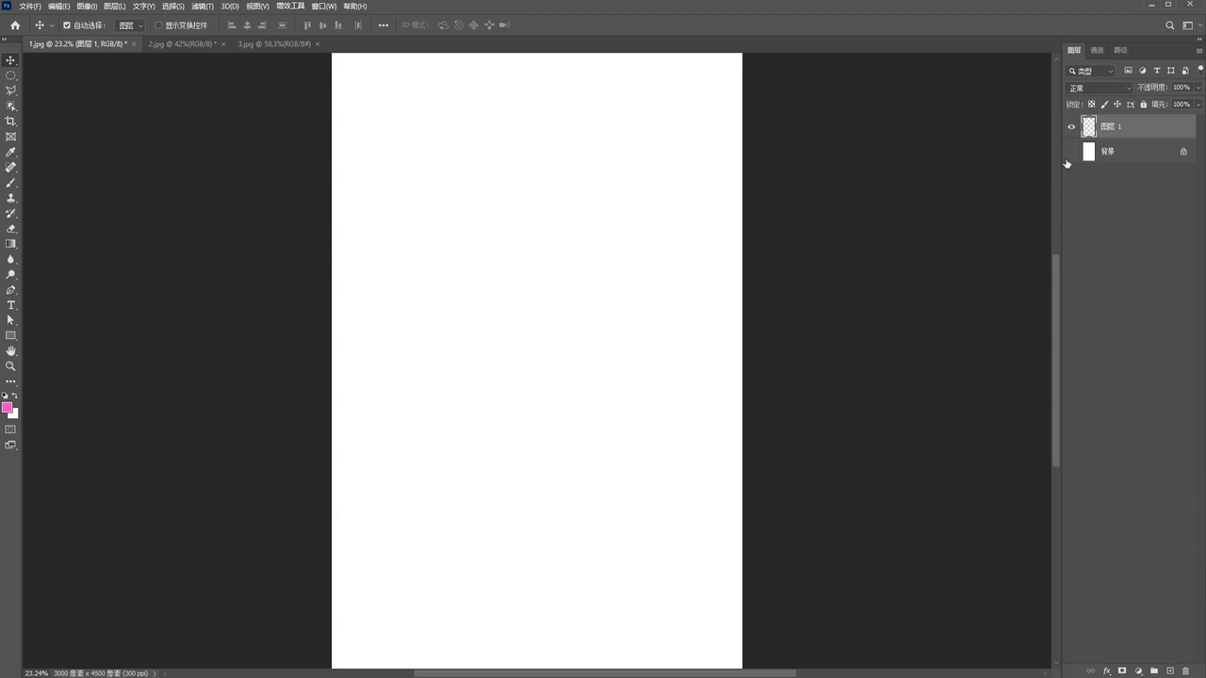
click(1070, 150)
click(1072, 138)
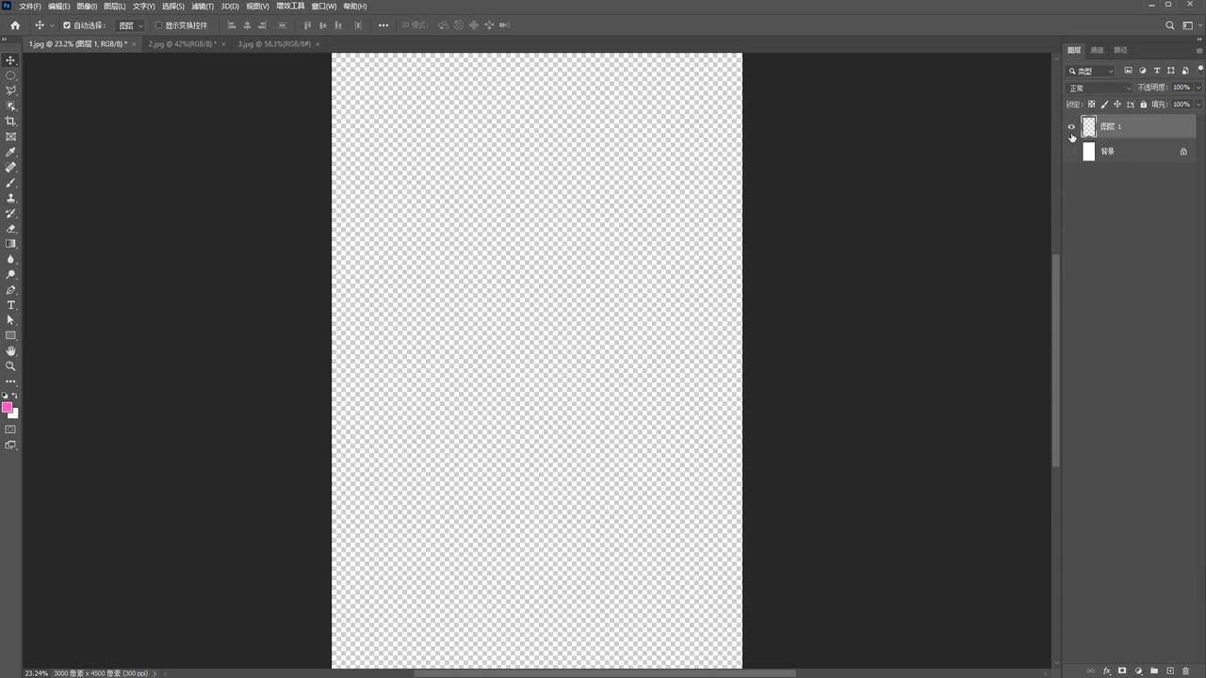
click(1070, 149)
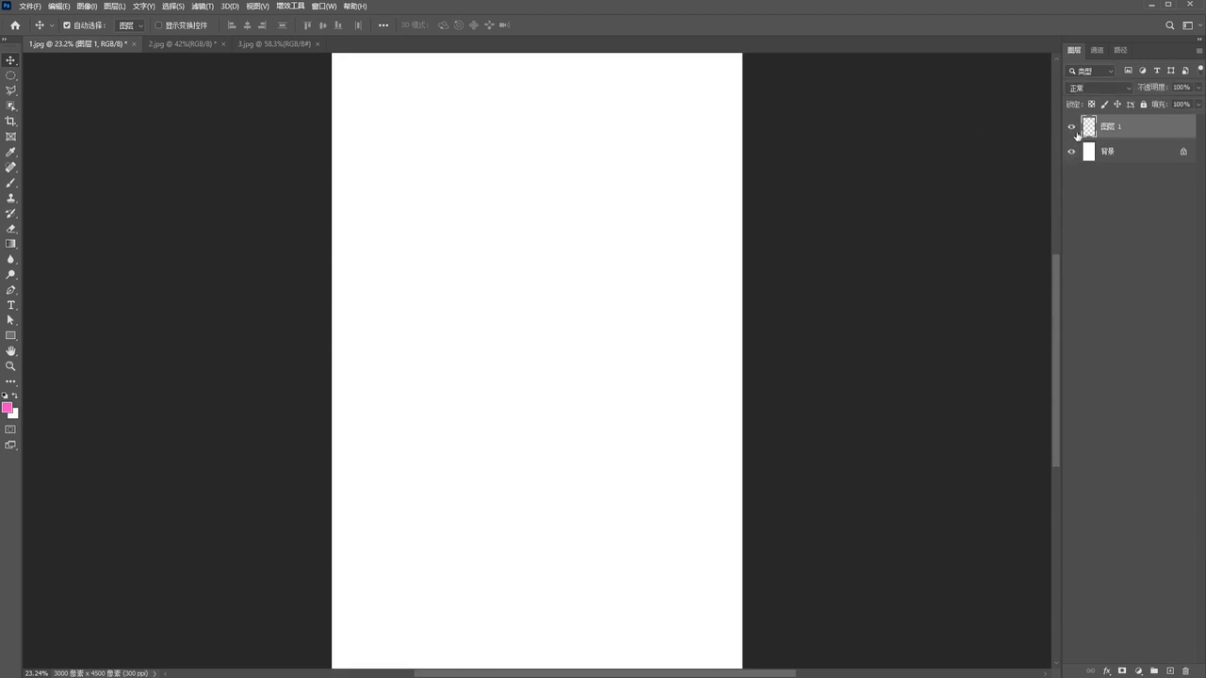
click(1079, 151)
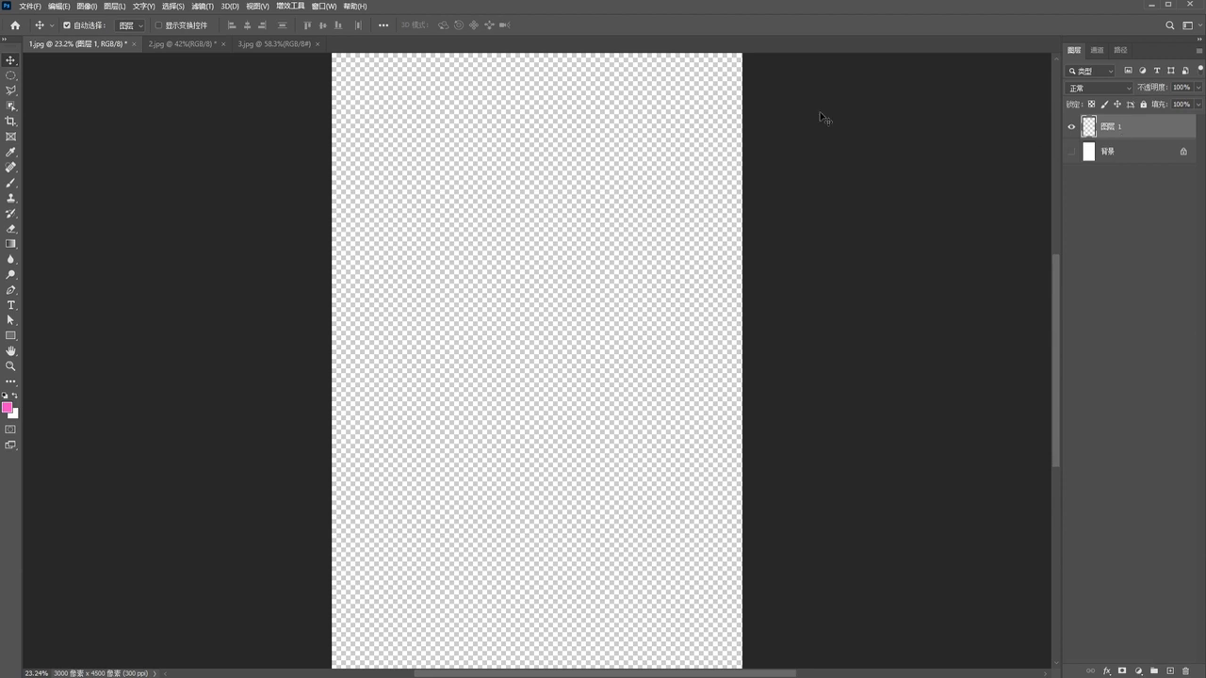
Paint five pink dots on 图层 1 with a 100%-flow brush, then add empty 图层 2
click(10, 182)
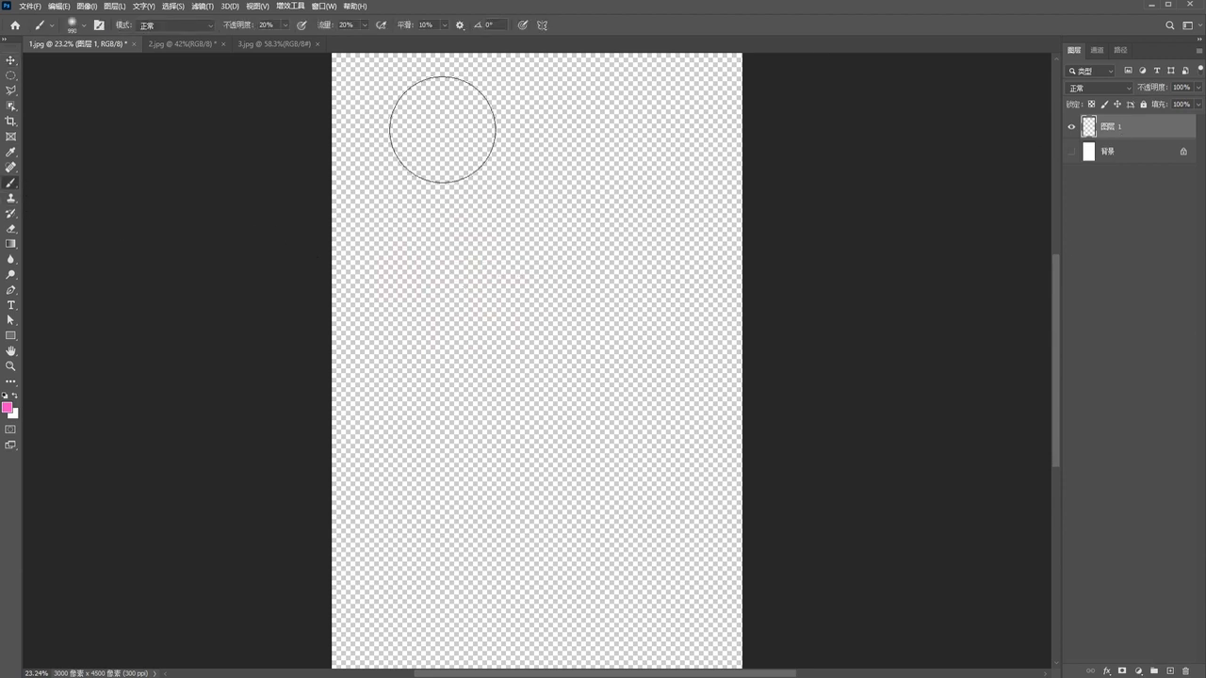
click(284, 24)
click(365, 25)
click(381, 215)
key(ctrl+z)
click(463, 152)
click(617, 372)
click(431, 384)
click(671, 204)
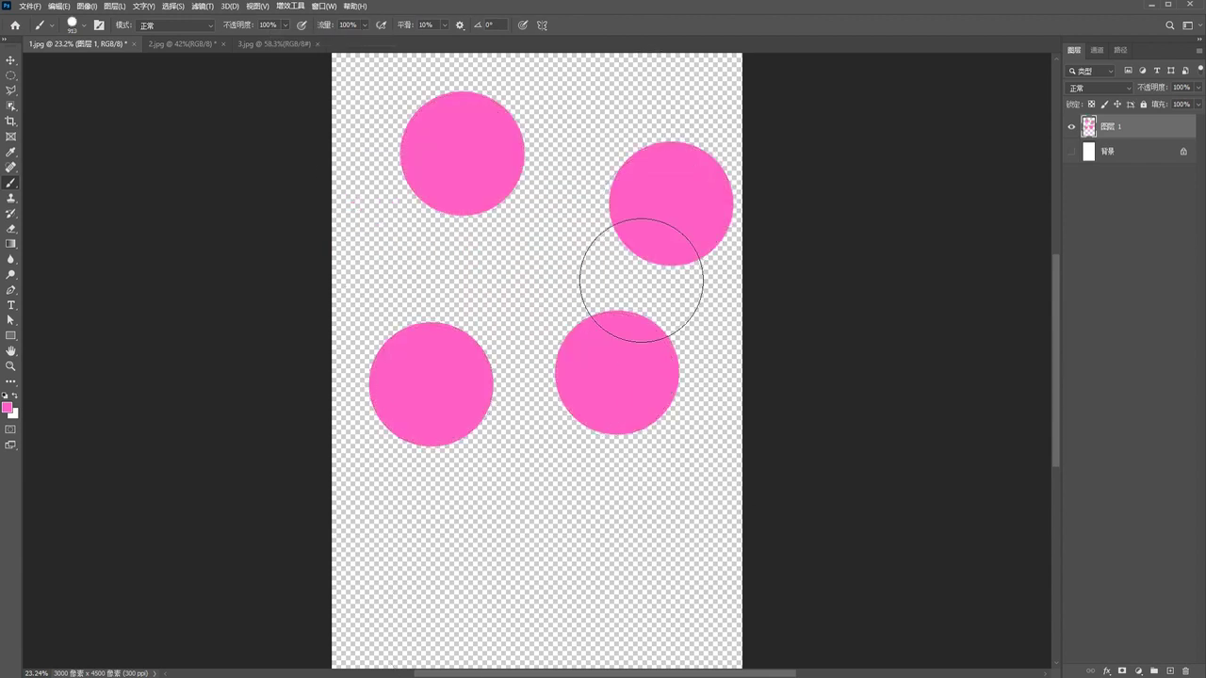
click(537, 526)
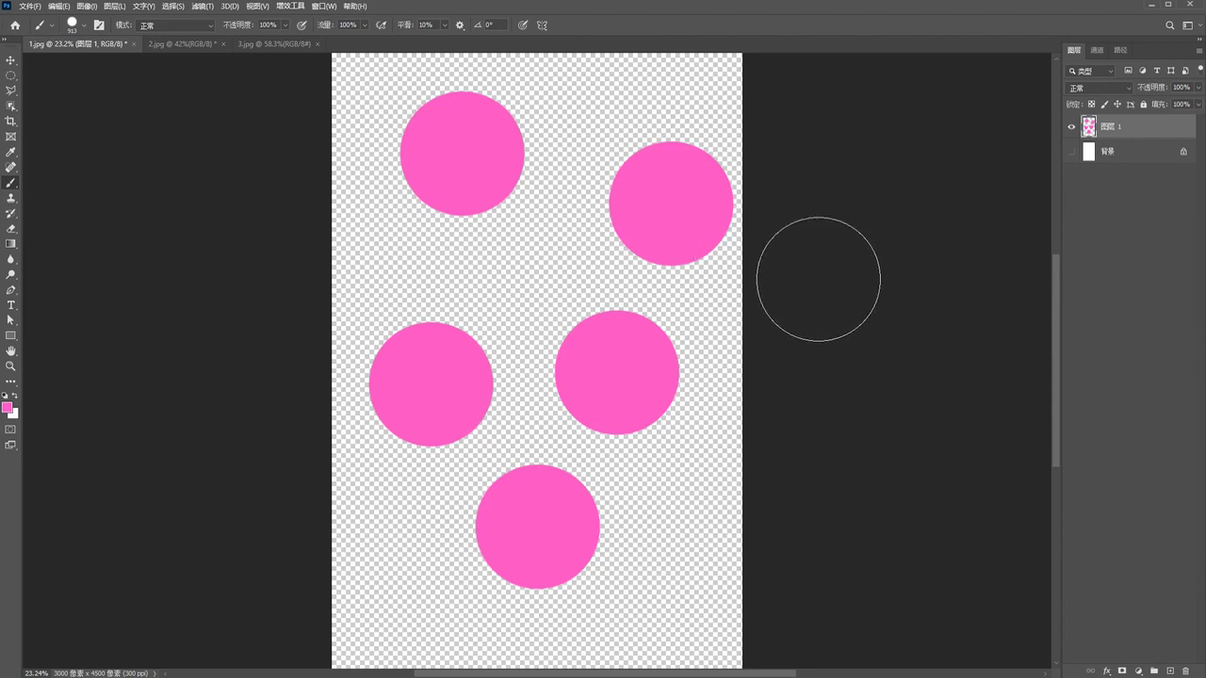
click(1171, 670)
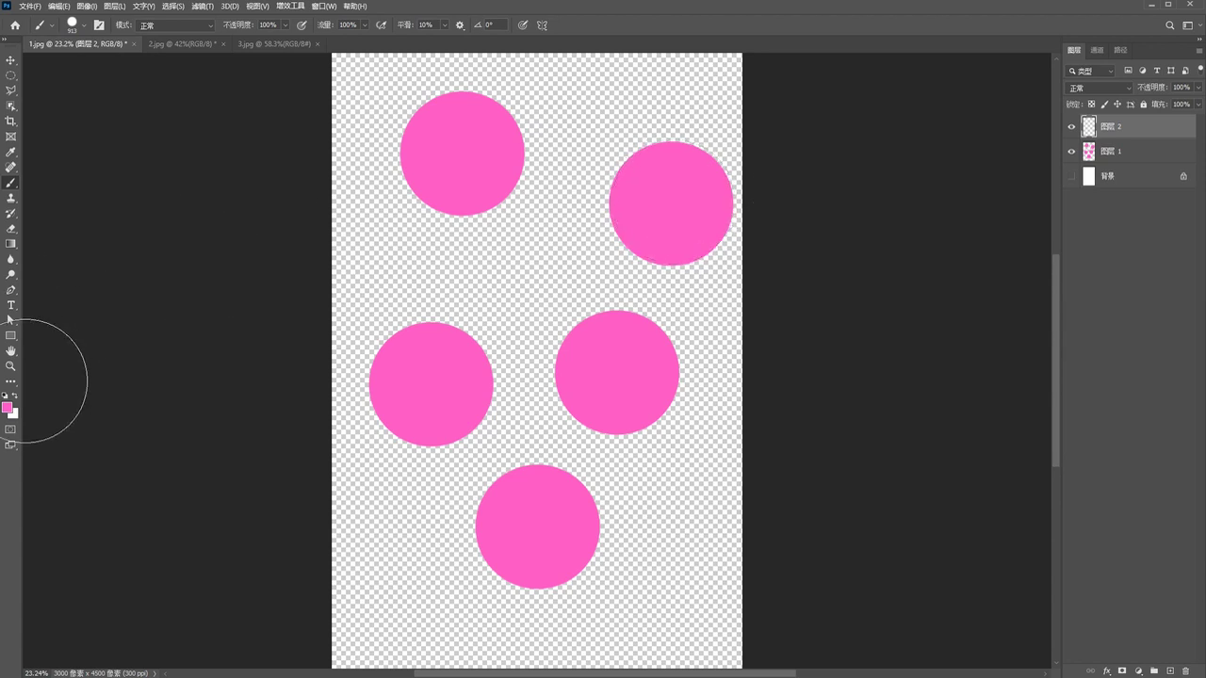
click(8, 407)
Set the foreground to blue and paint a large and a small blue circle on 图层 2
click(201, 298)
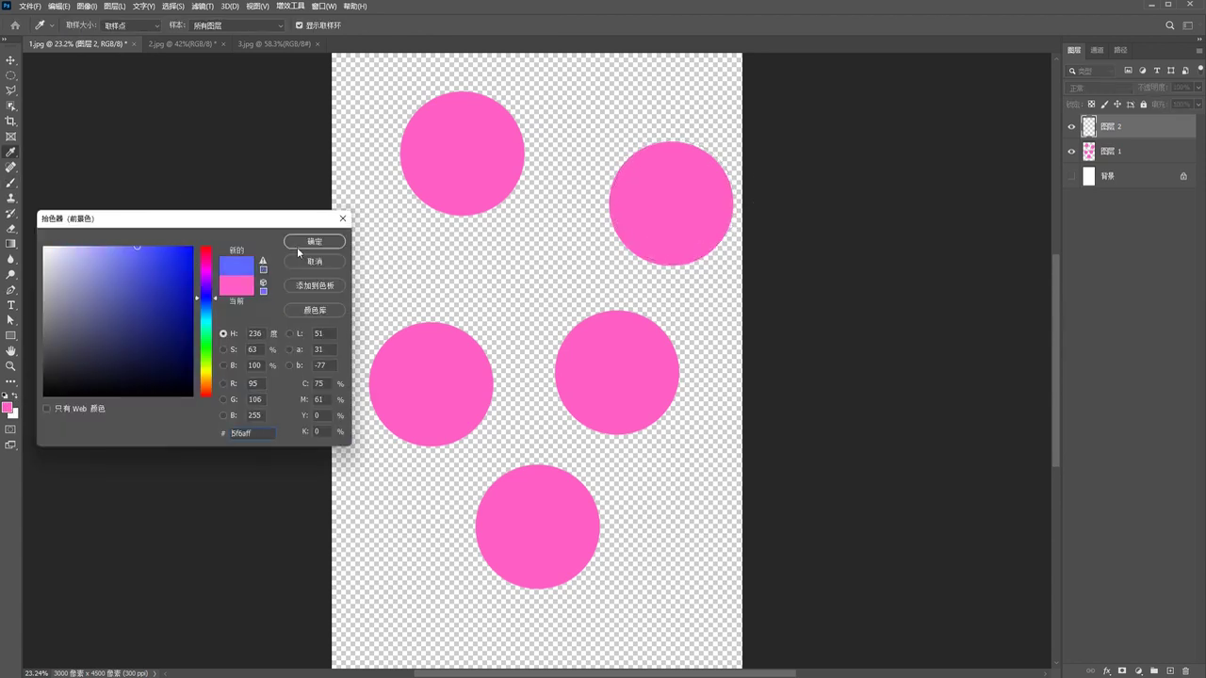
click(315, 242)
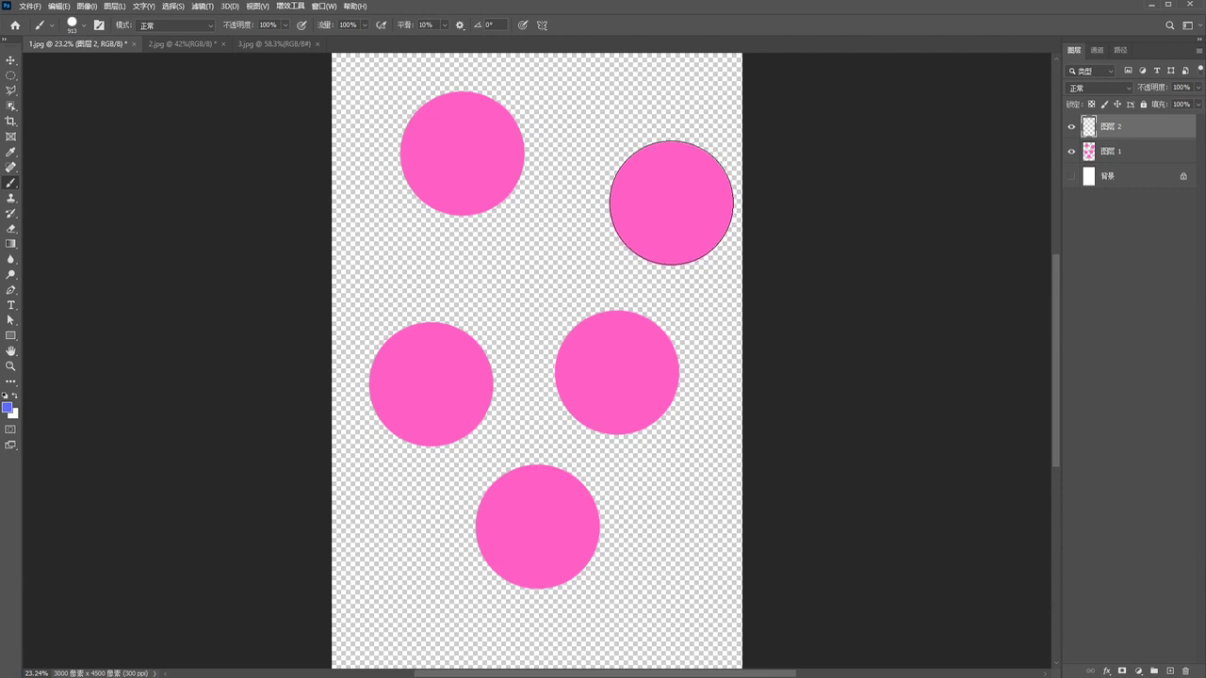
alt+right_click(671, 202)
click(1070, 126)
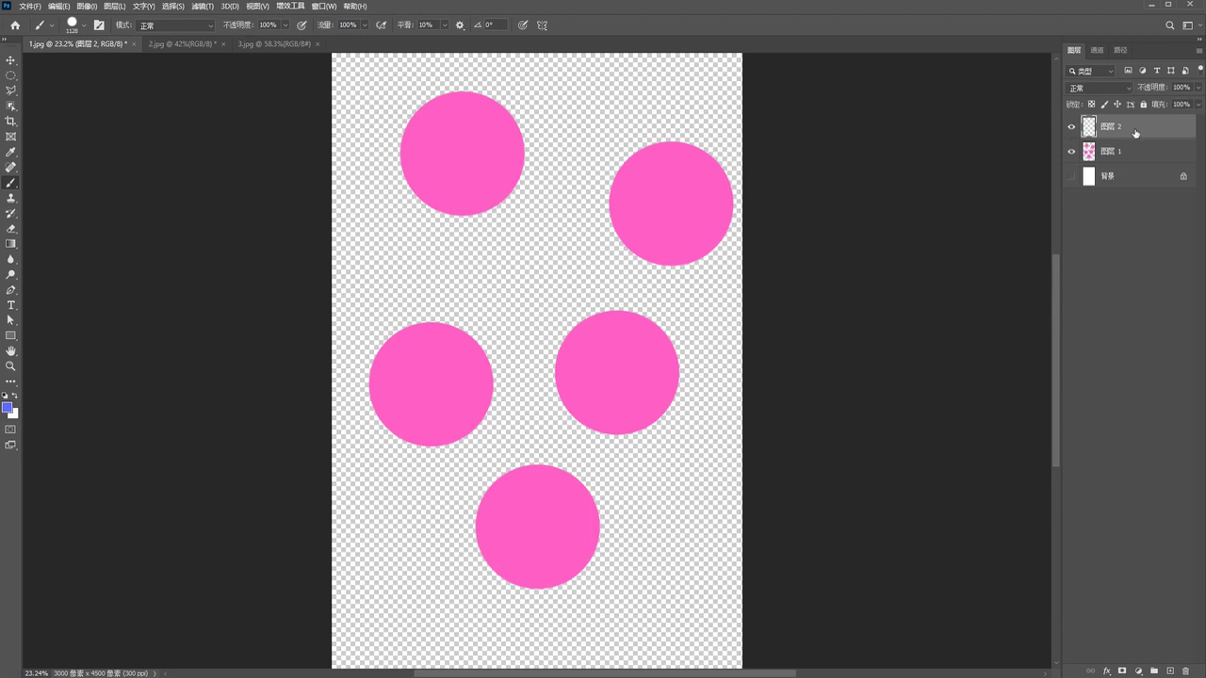
click(671, 202)
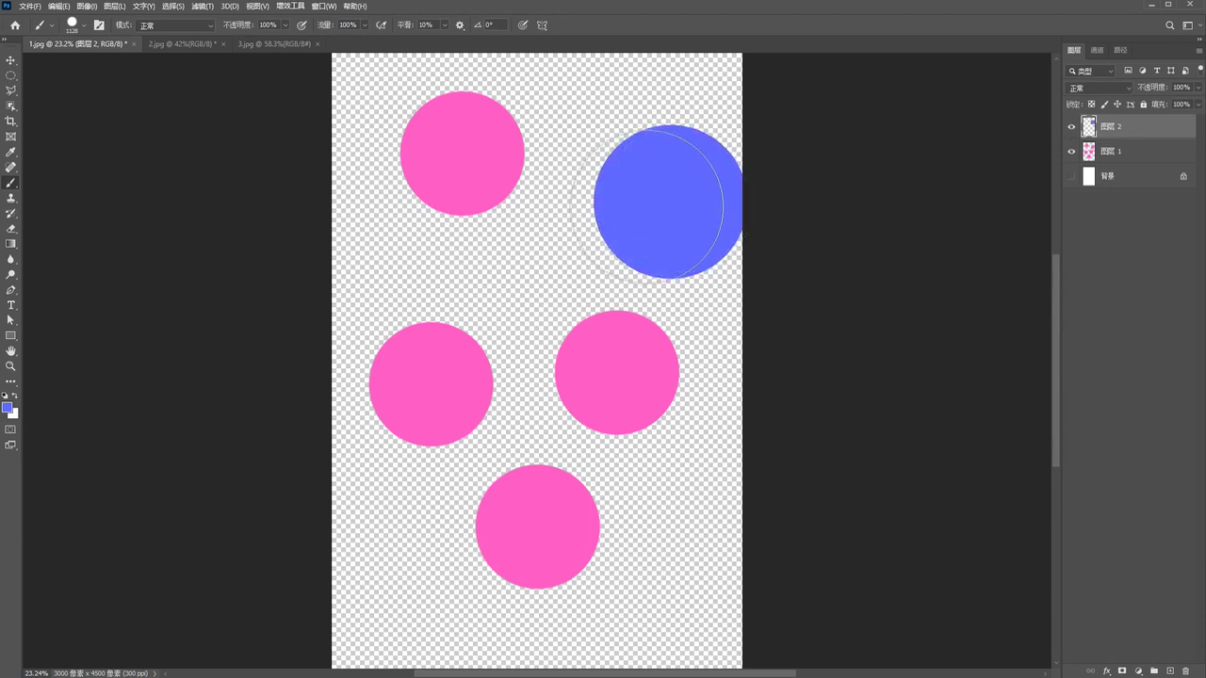
alt+right_click(530, 270)
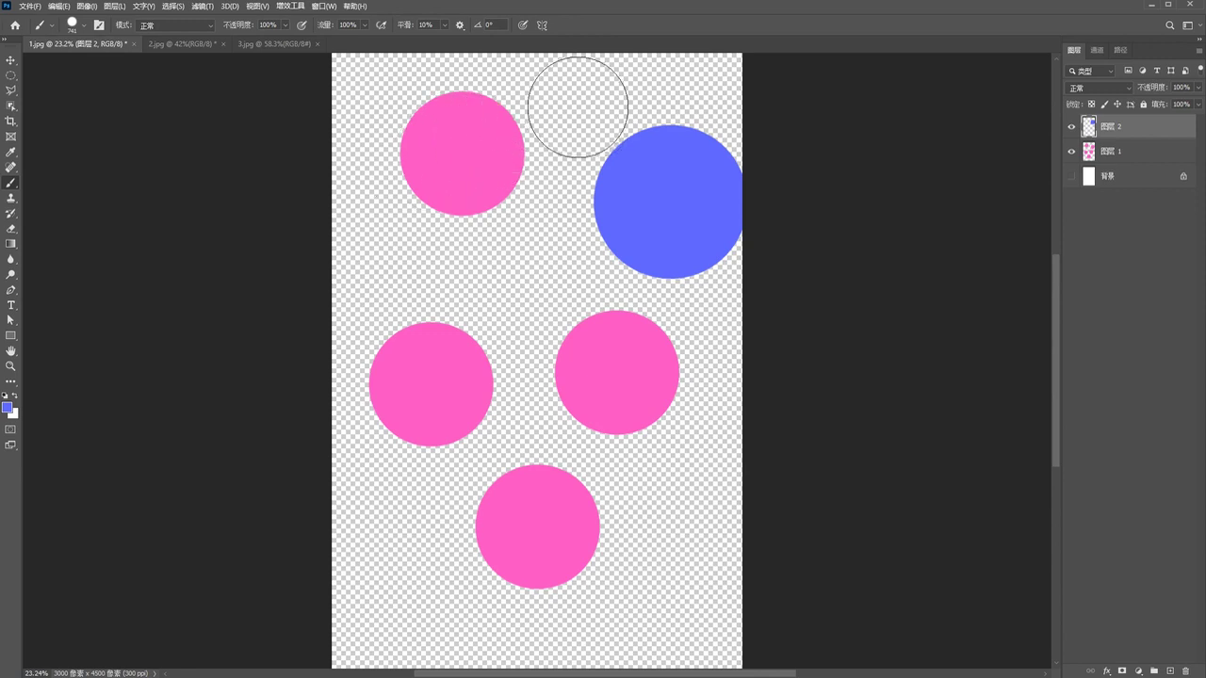
click(577, 108)
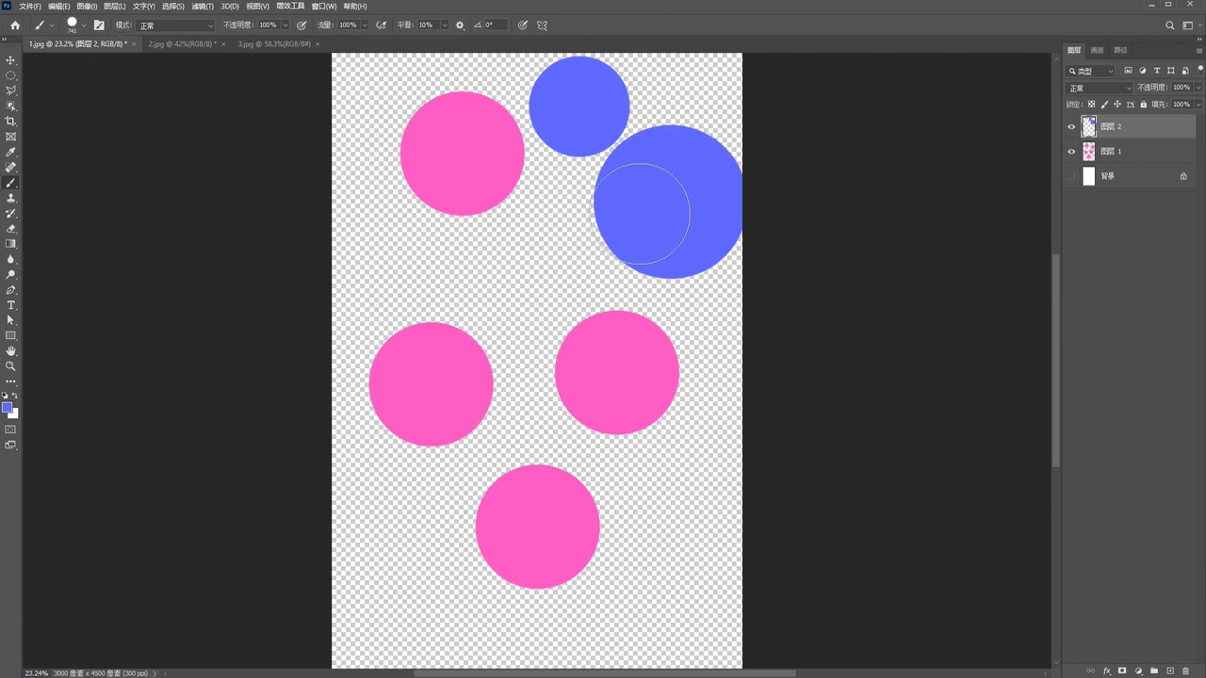
Reposition the blue circles, select XMind's 选择图层 topic, and keep 背景 hidden
drag(659, 189, 485, 137)
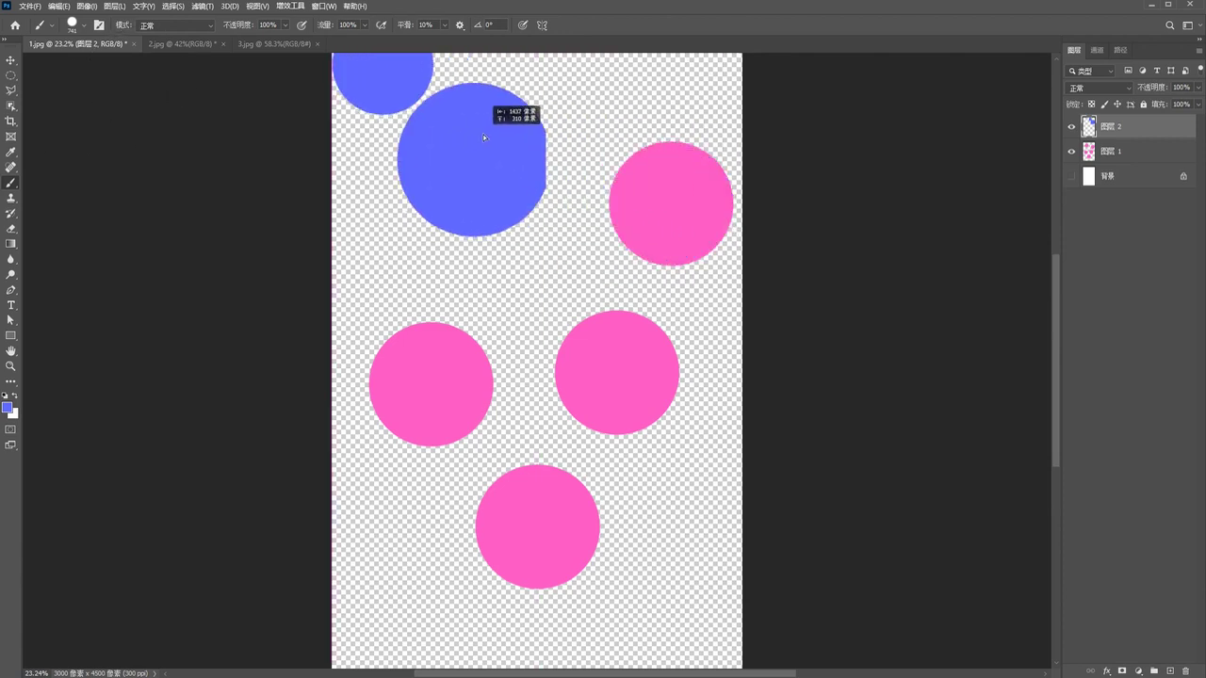
drag(462, 180, 664, 218)
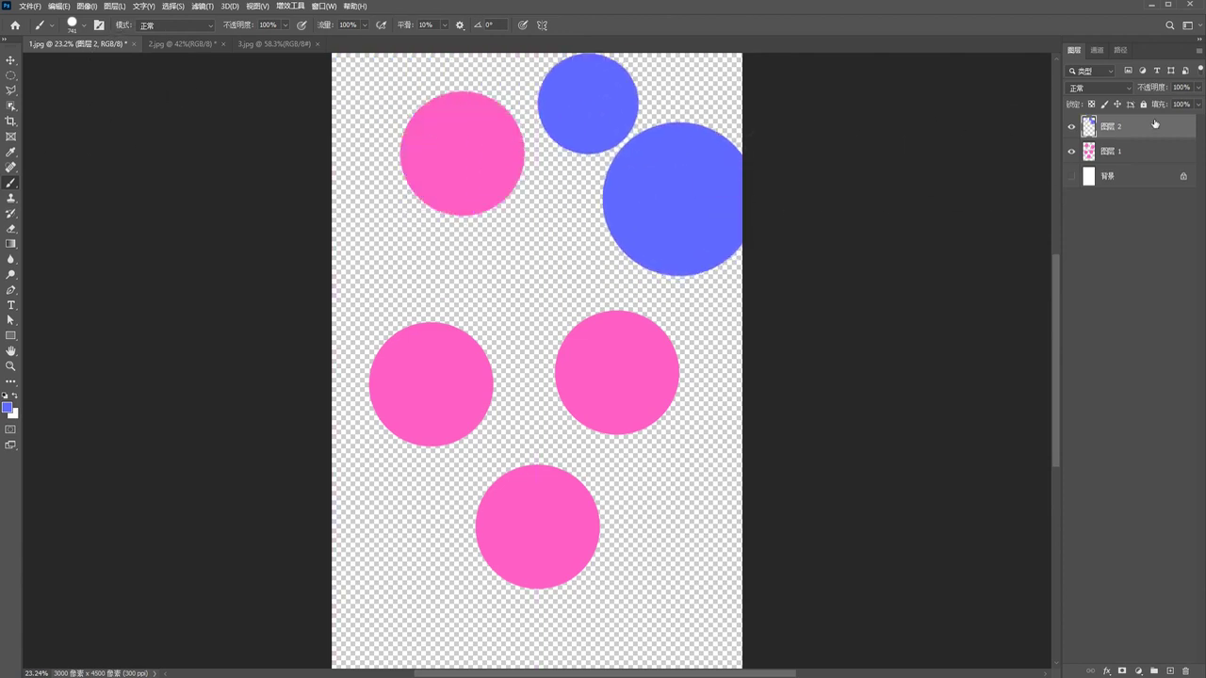
mouse_move(675, 164)
mouse_down()
mouse_move(466, 121)
mouse_move(581, 380)
mouse_move(619, 388)
mouse_move(683, 212)
mouse_move(704, 234)
mouse_move(488, 184)
mouse_move(444, 423)
mouse_move(533, 542)
mouse_move(634, 394)
mouse_up()
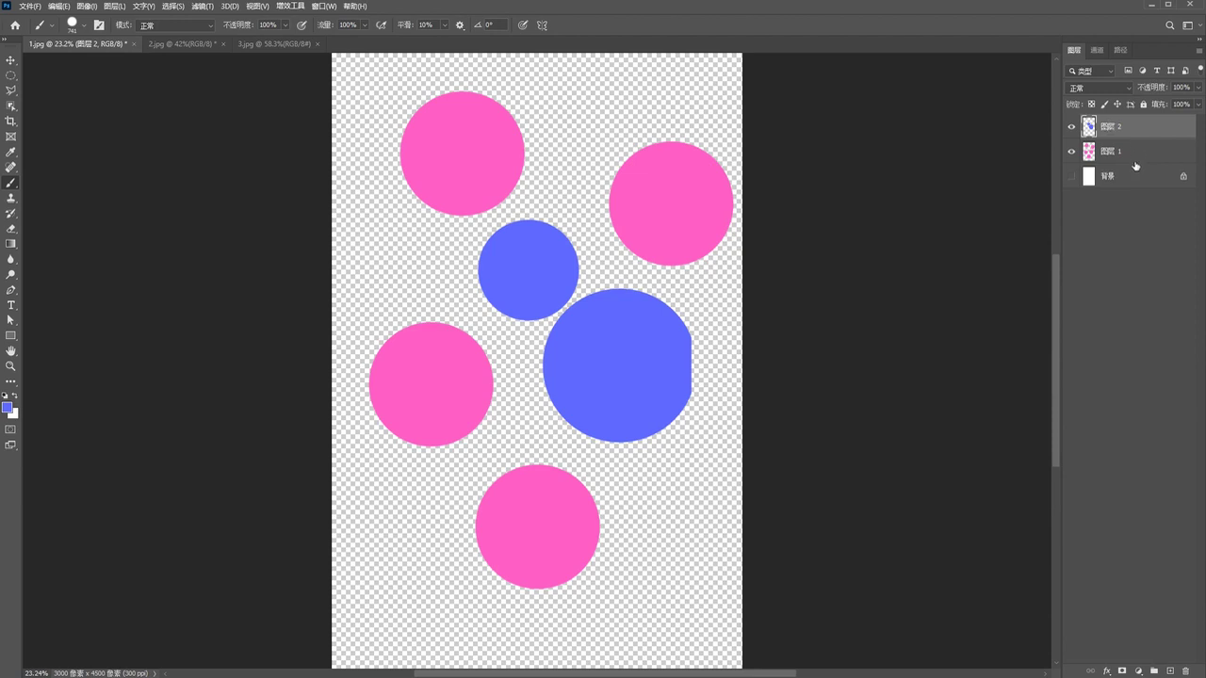
scroll(1058, 183, up, 5)
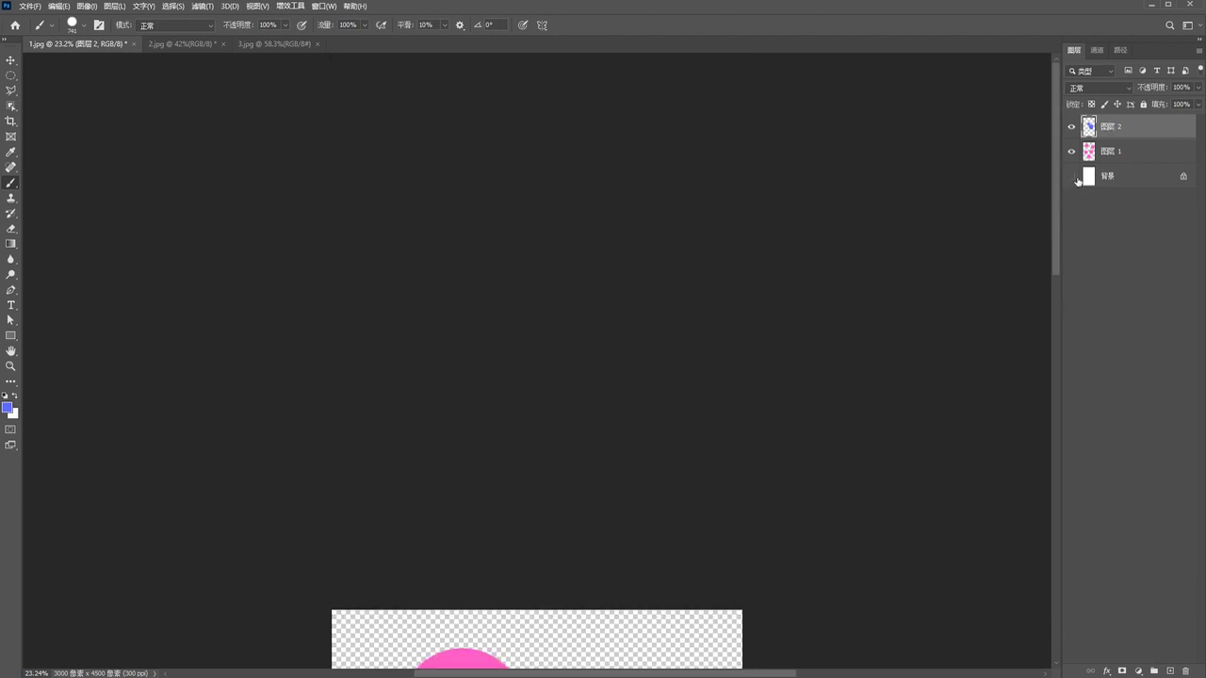
click(1071, 177)
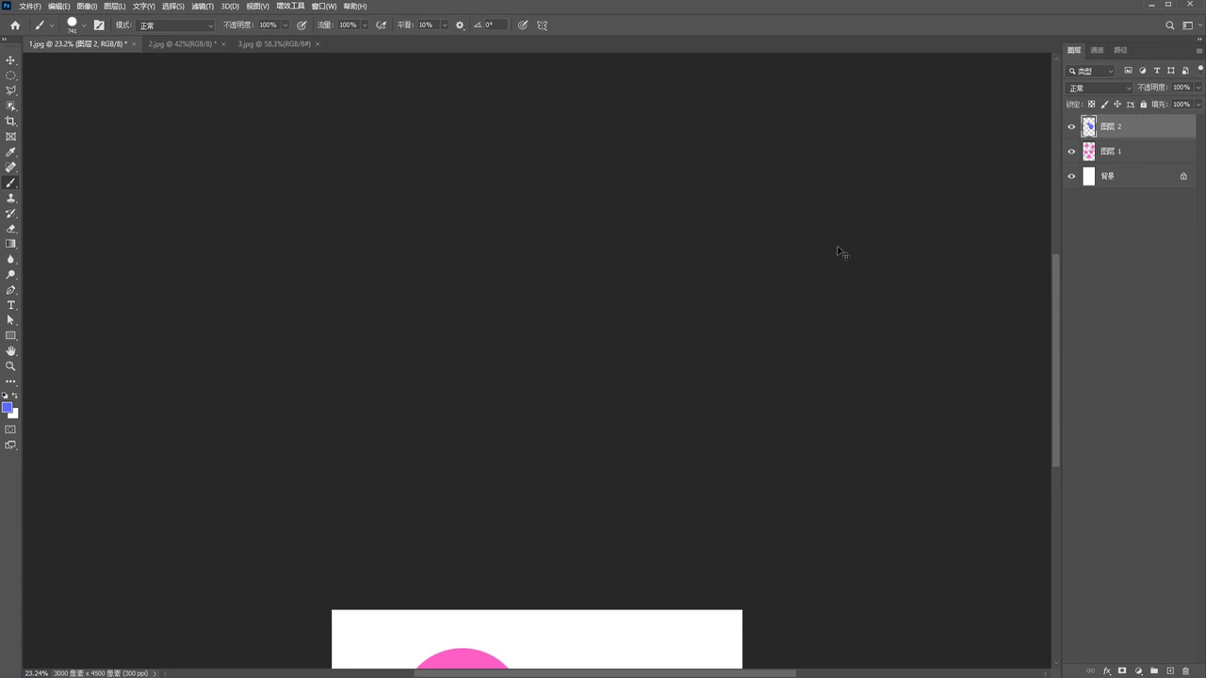
scroll(443, 285, down, 5)
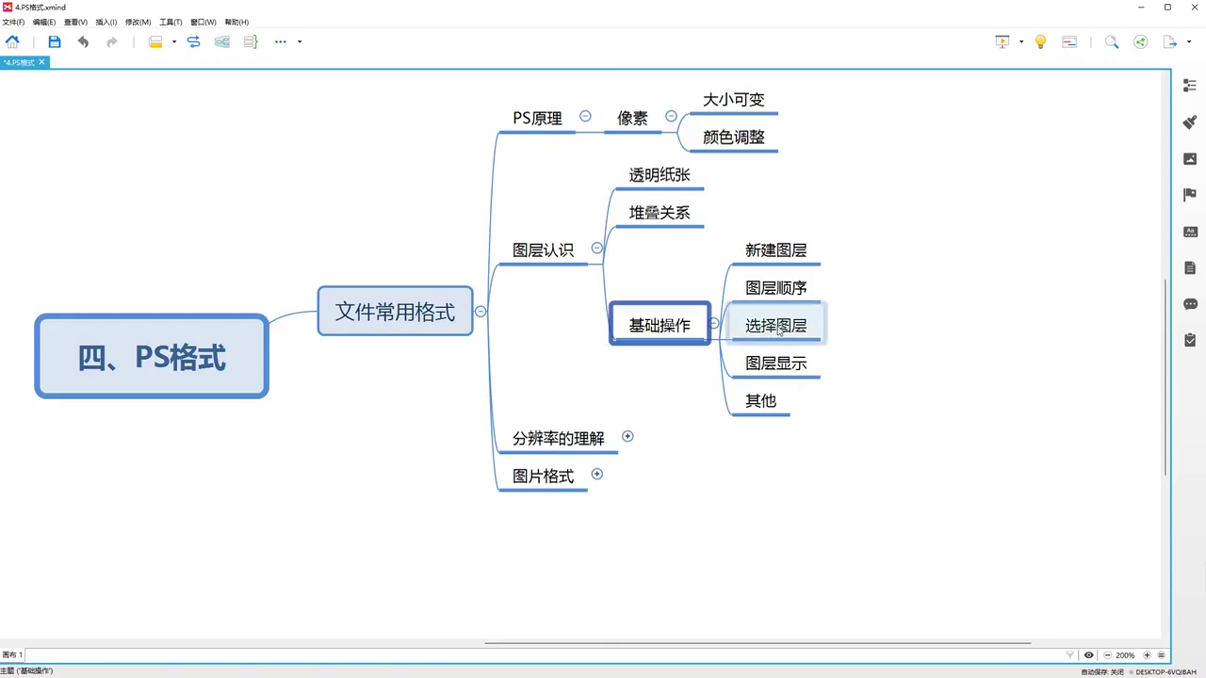
click(778, 327)
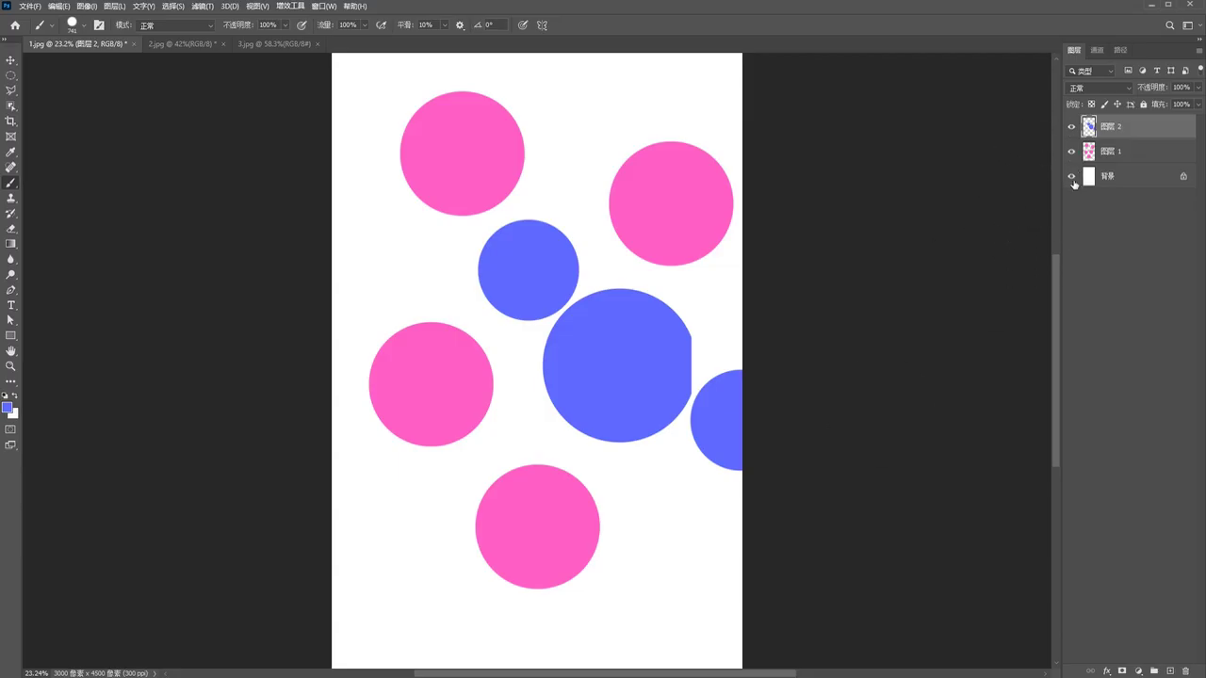
click(1071, 176)
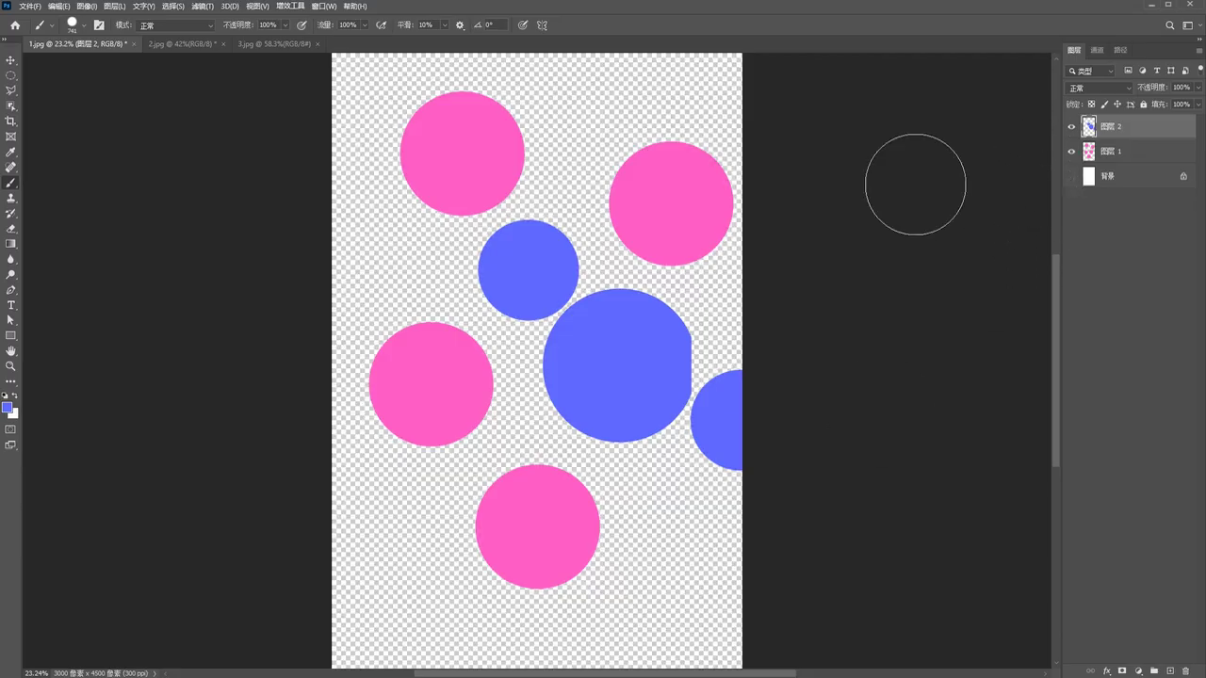
Use the Move tool to shift the pink circles on 图层 1 and the blue circles on 图层 2
click(12, 60)
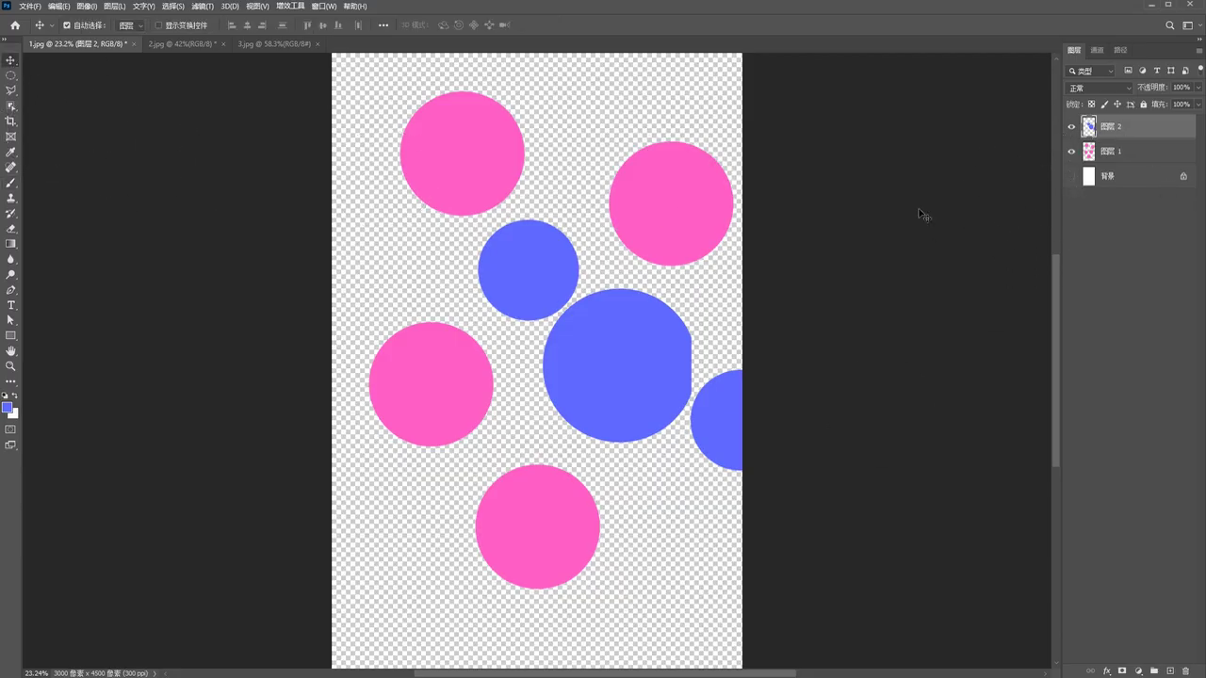
drag(650, 374, 574, 353)
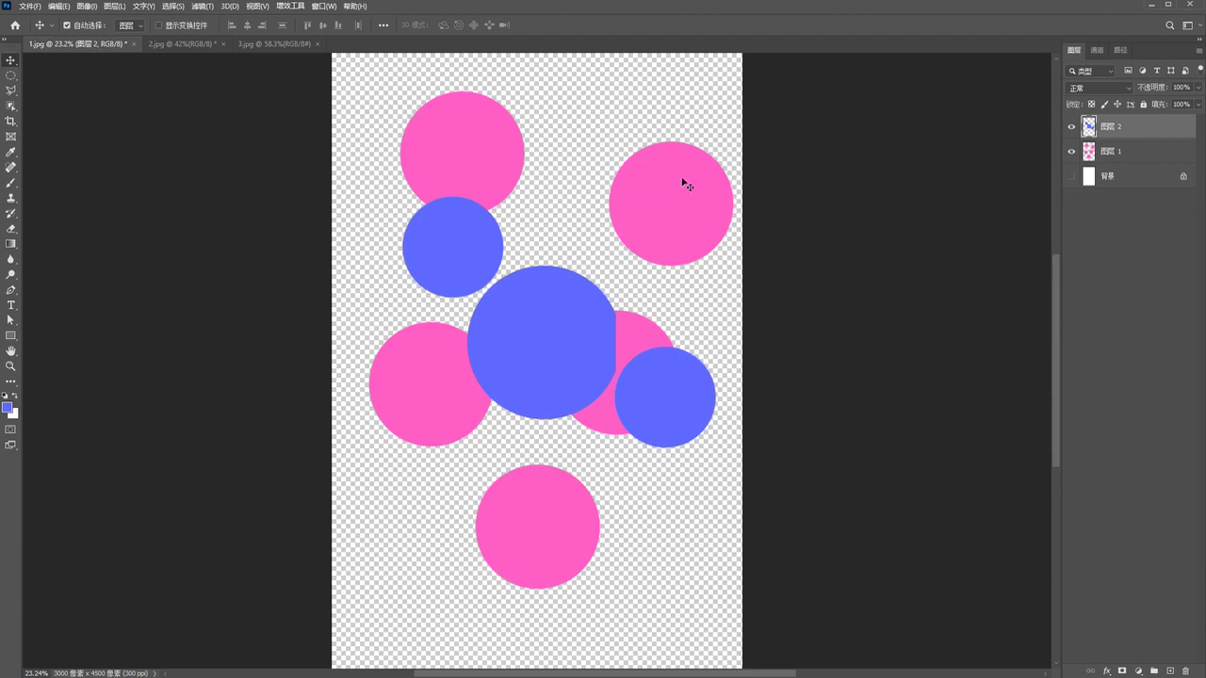
click(1132, 157)
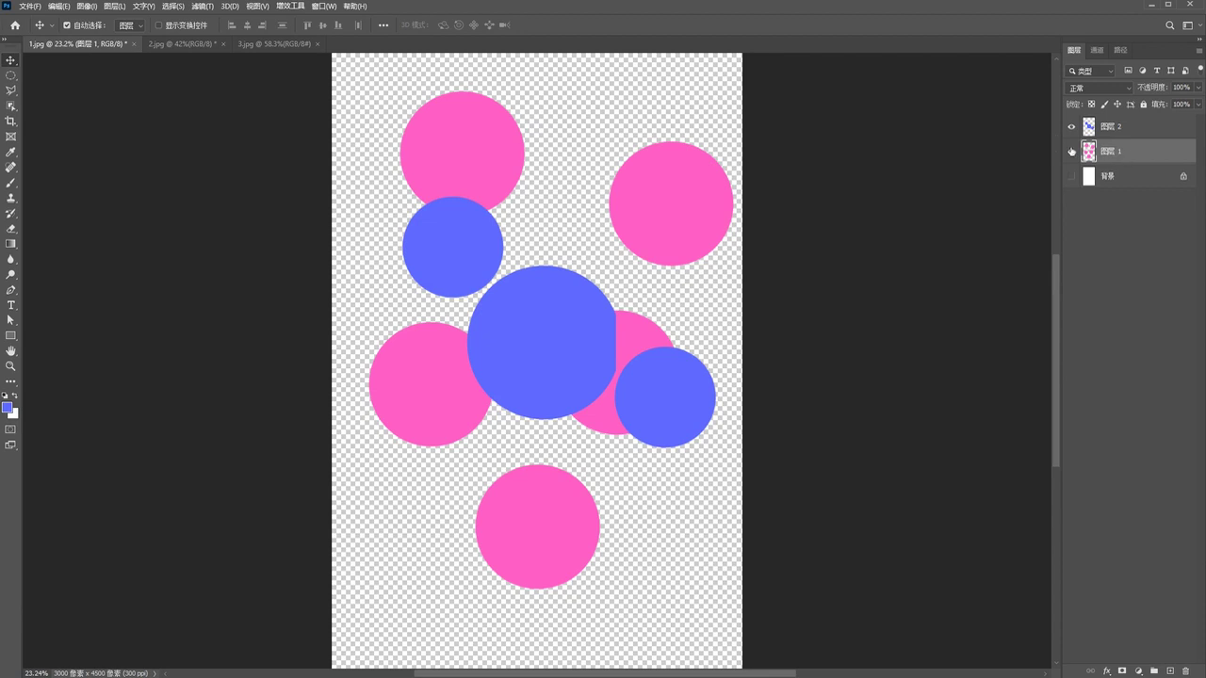
drag(673, 219, 657, 183)
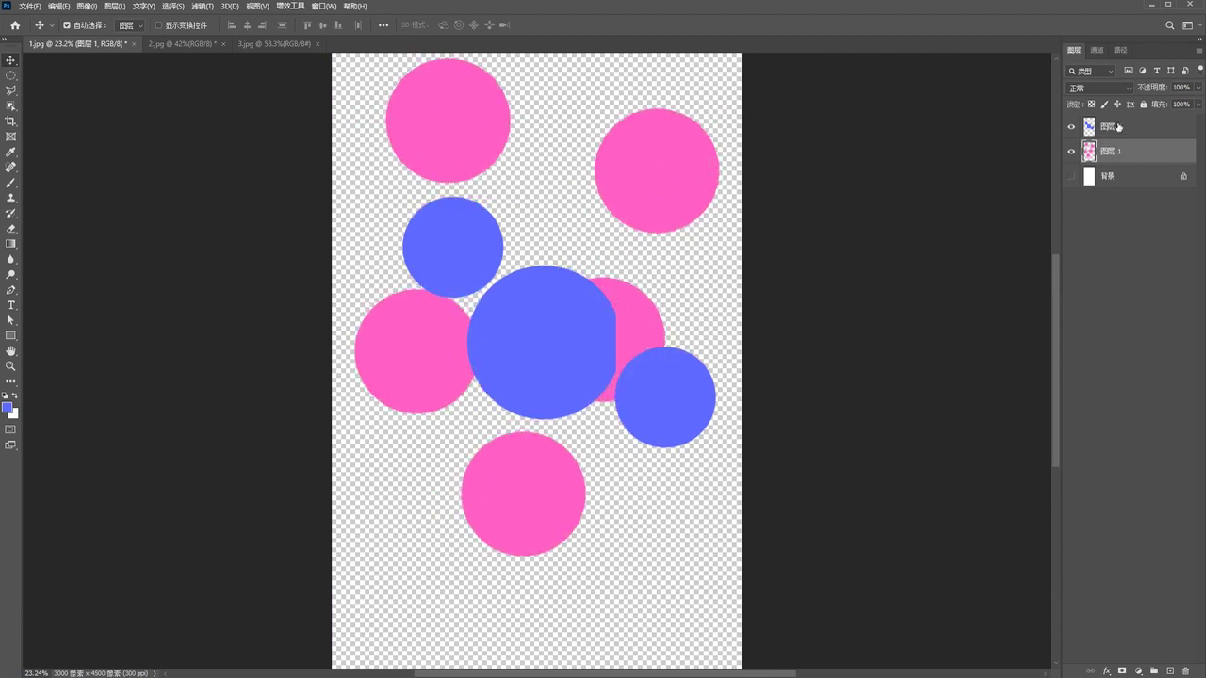
key(alt+bracketright)
drag(571, 325, 535, 294)
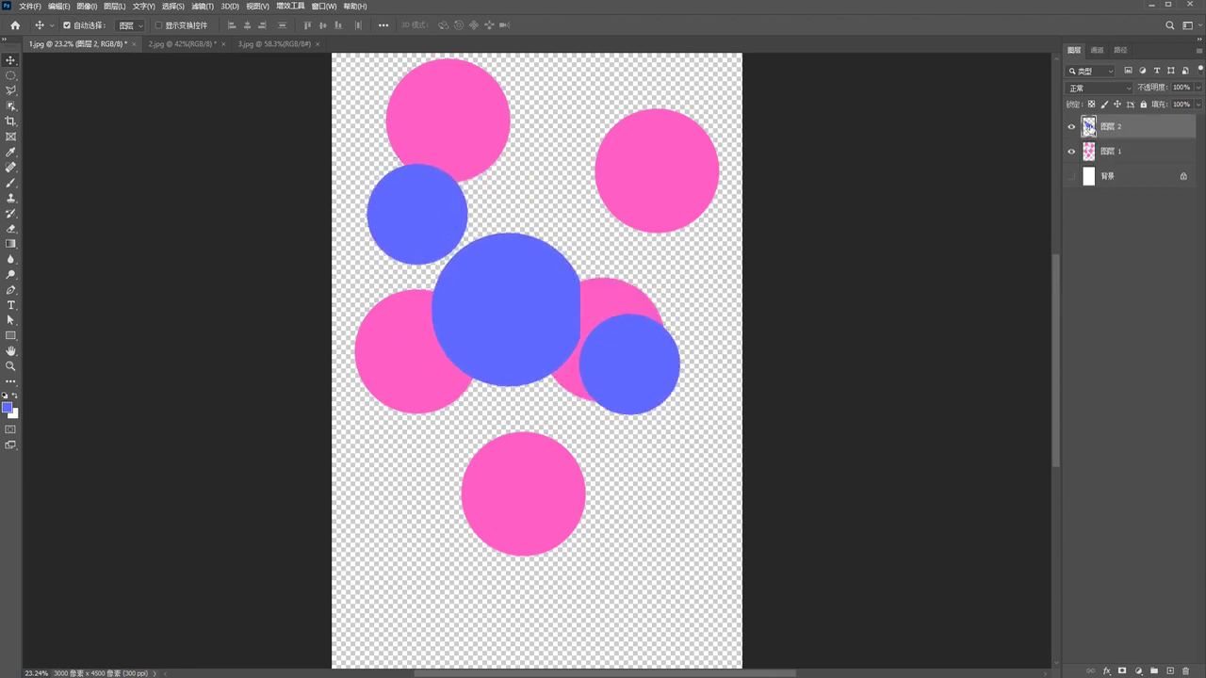
mouse_move(552, 323)
mouse_down()
mouse_move(611, 350)
mouse_move(633, 341)
mouse_up()
mouse_move(577, 313)
mouse_down()
mouse_move(663, 333)
mouse_move(584, 326)
mouse_up()
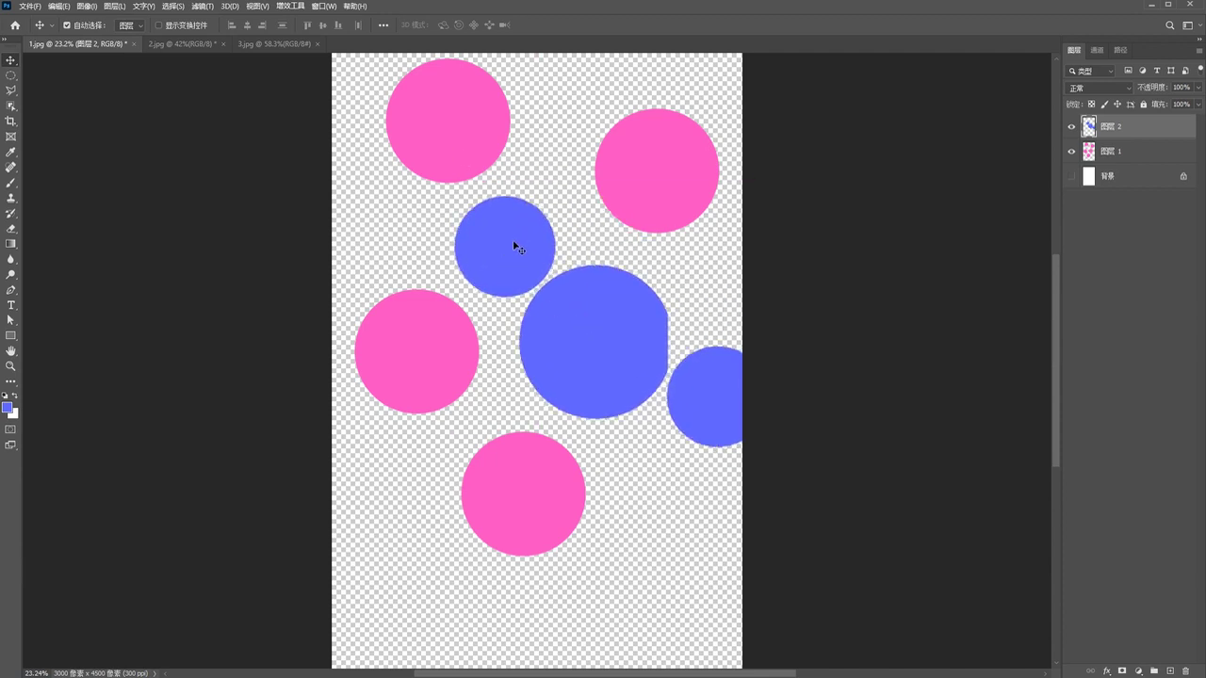
Delete the pink circles layer and undo, then delete and restore the blue circles layer
click(1111, 151)
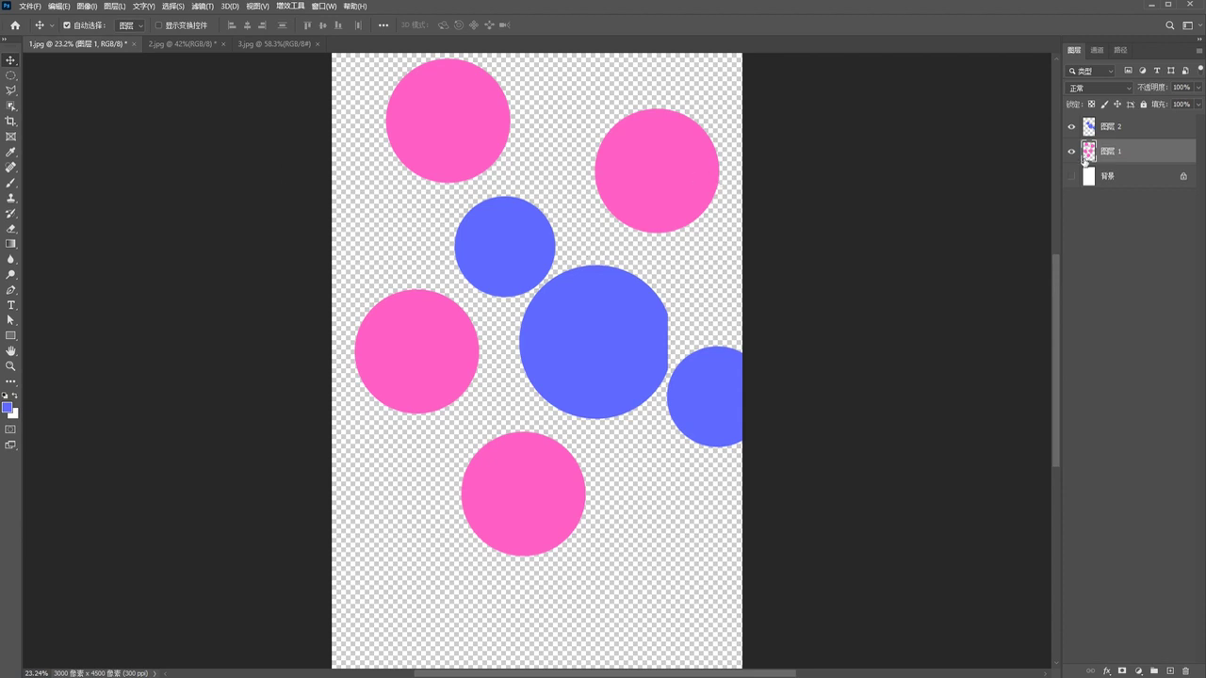
key(Delete)
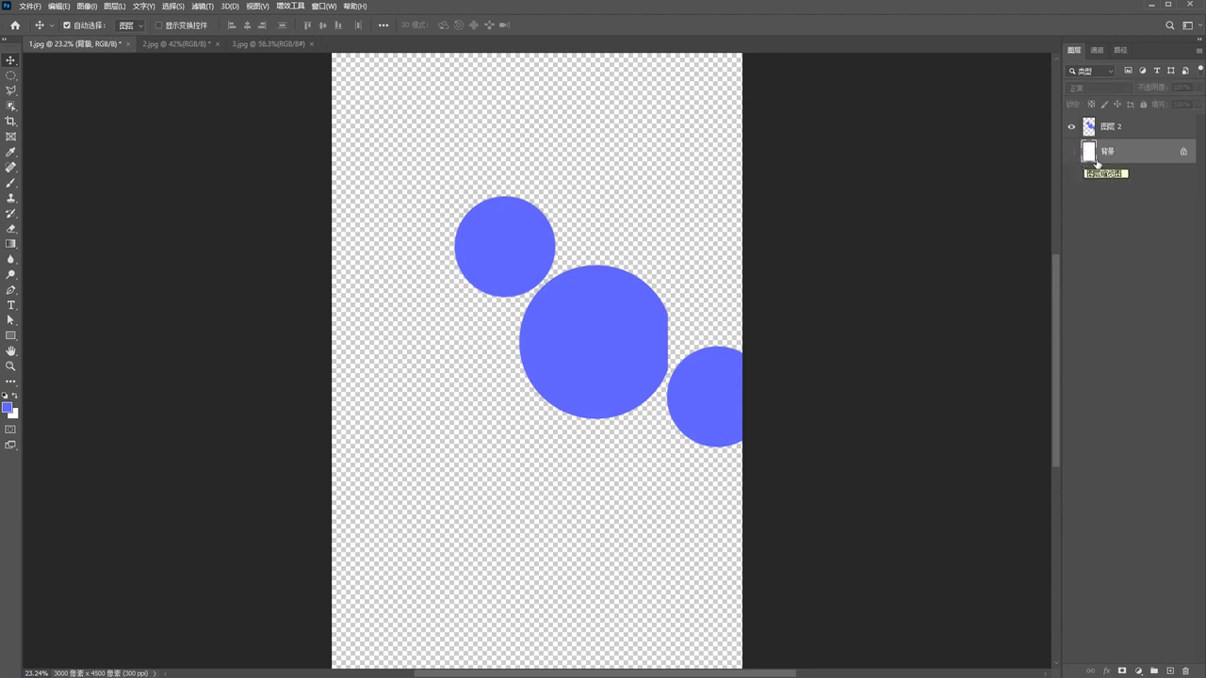
key(ctrl+z)
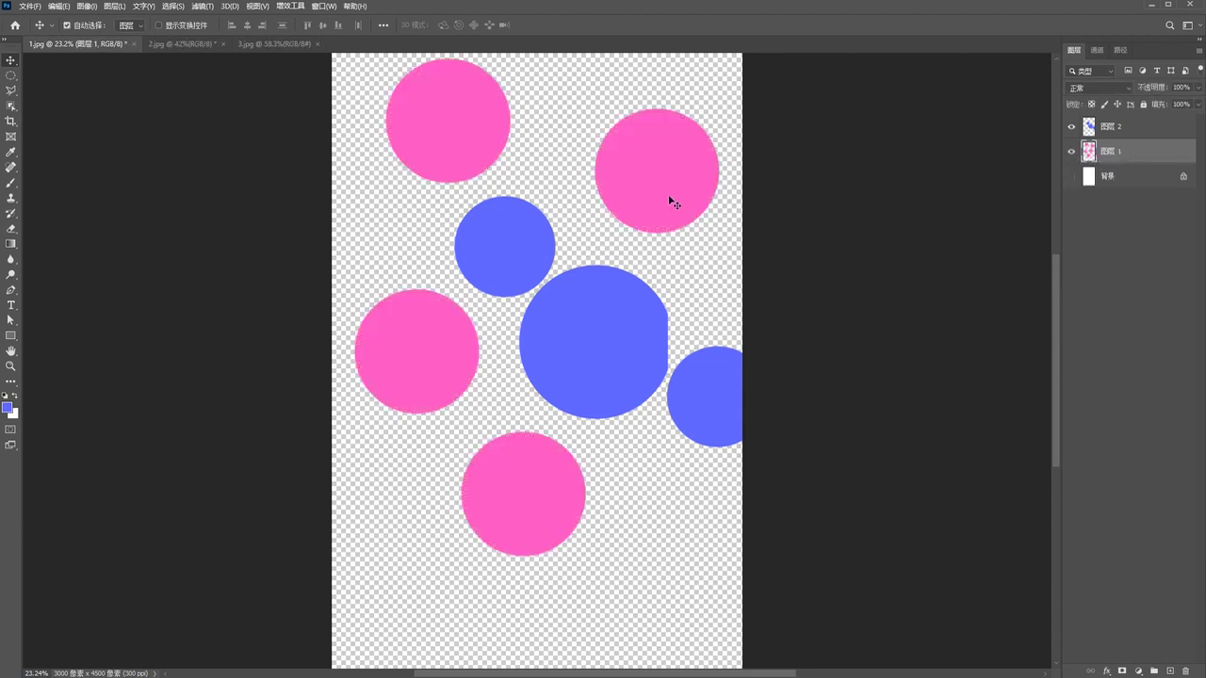
click(1149, 135)
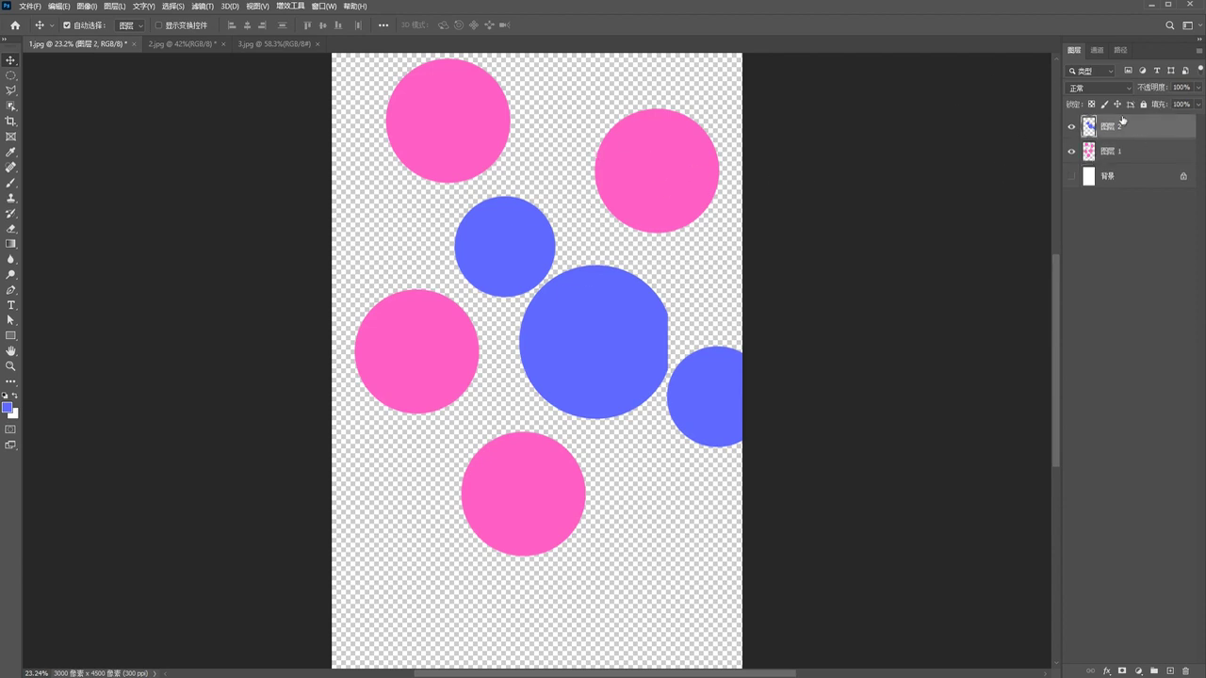
key(Delete)
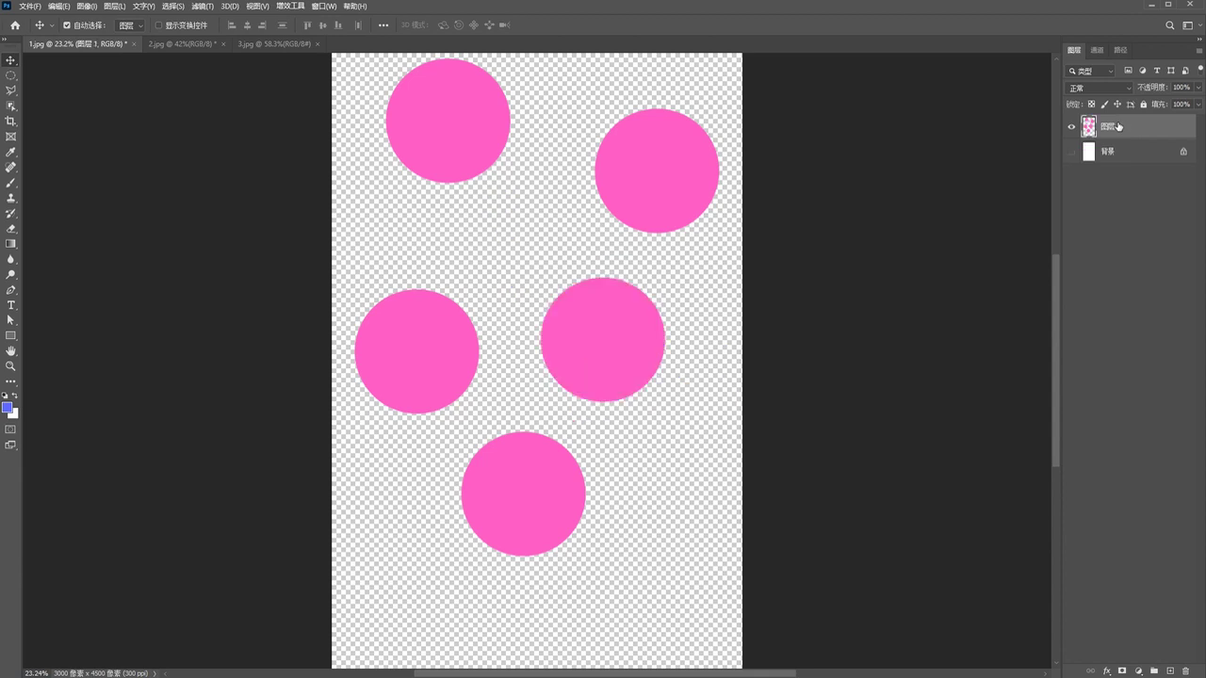
key(z)
Zoom the canvas in, return to the Move tool, and select XMind's 图层显示 topic
key(ctrl+z)
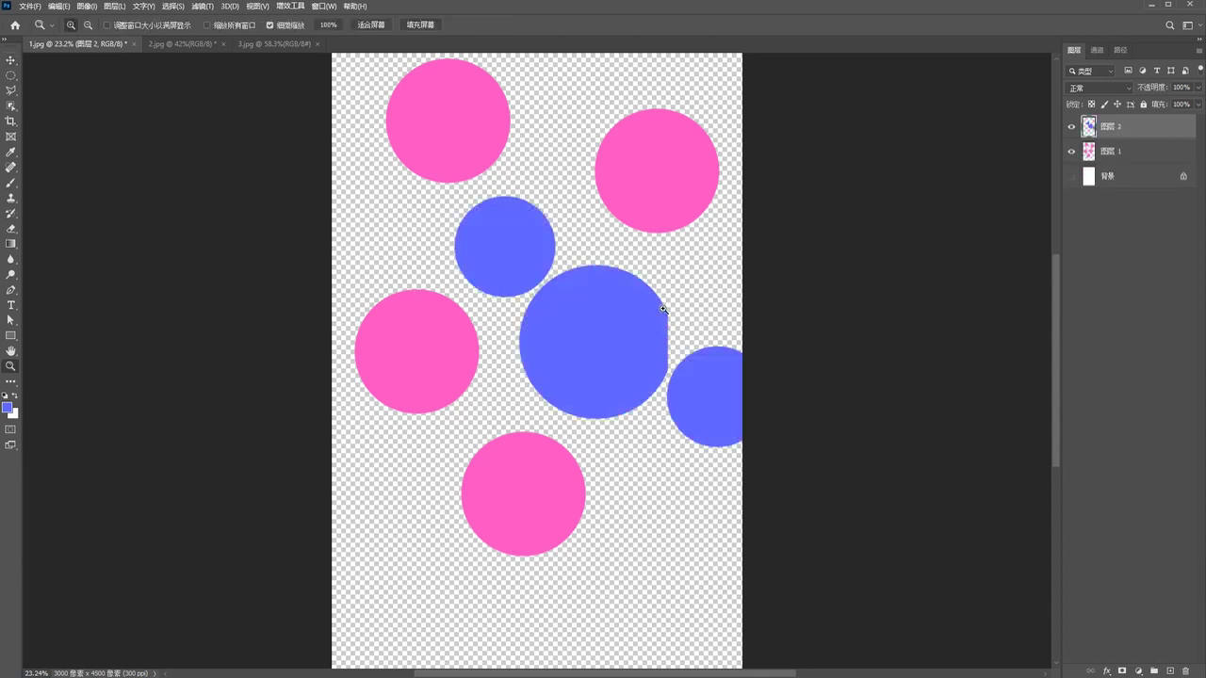
click(727, 315)
click(11, 60)
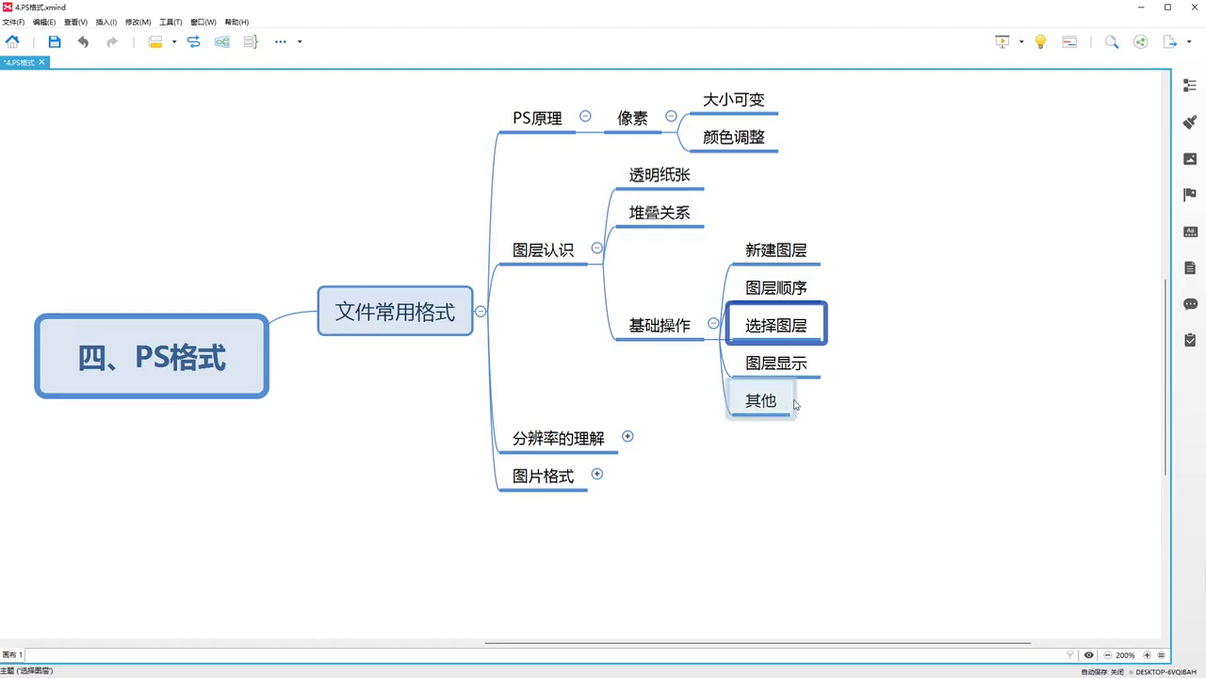
key(Down)
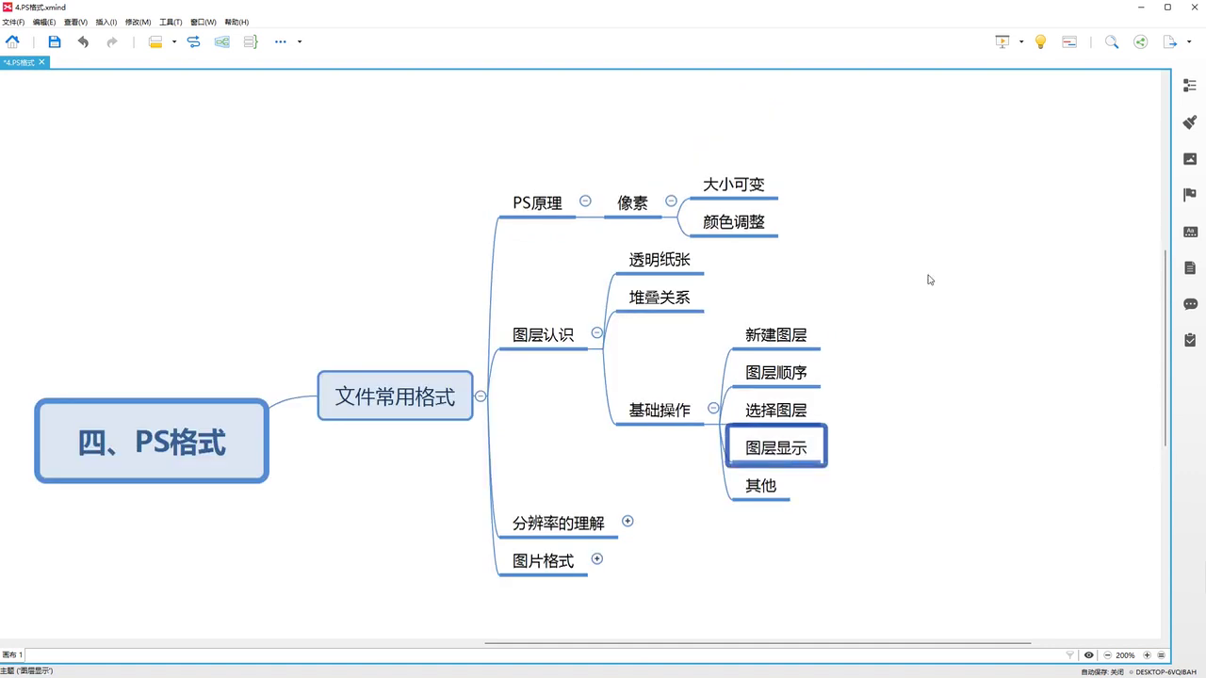
click(1141, 6)
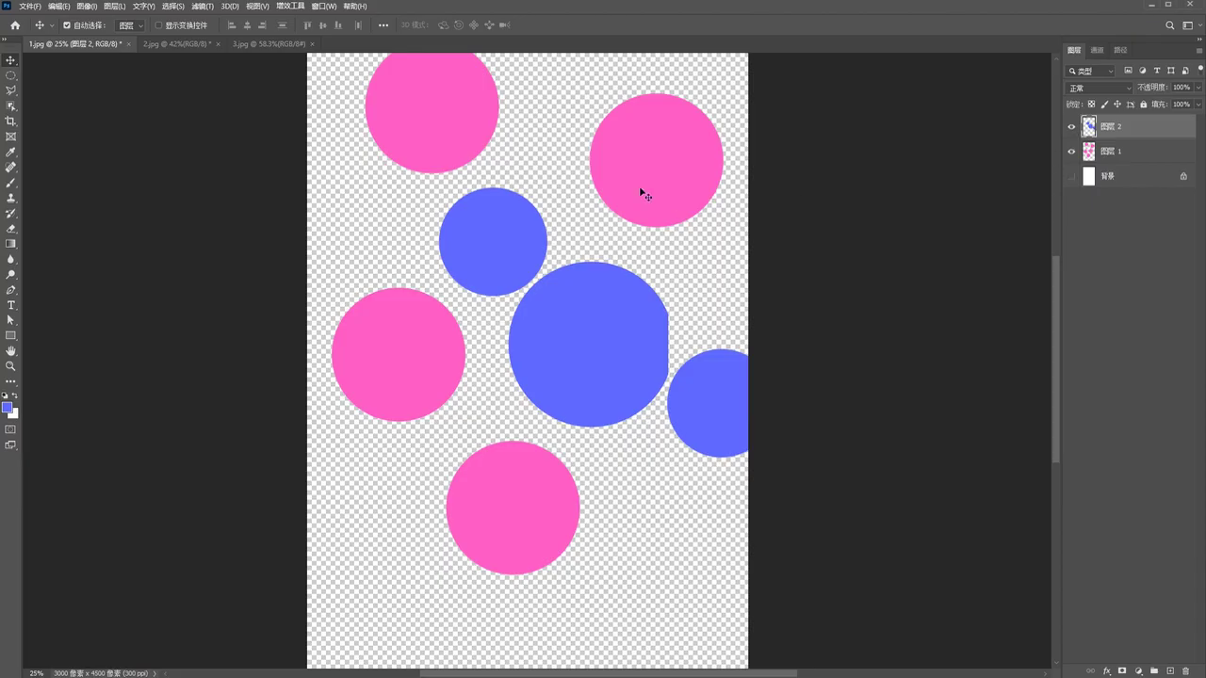
Nudge the pink circles down and the blue circles up-left, toggling the blue layer's visibility
drag(642, 169, 641, 177)
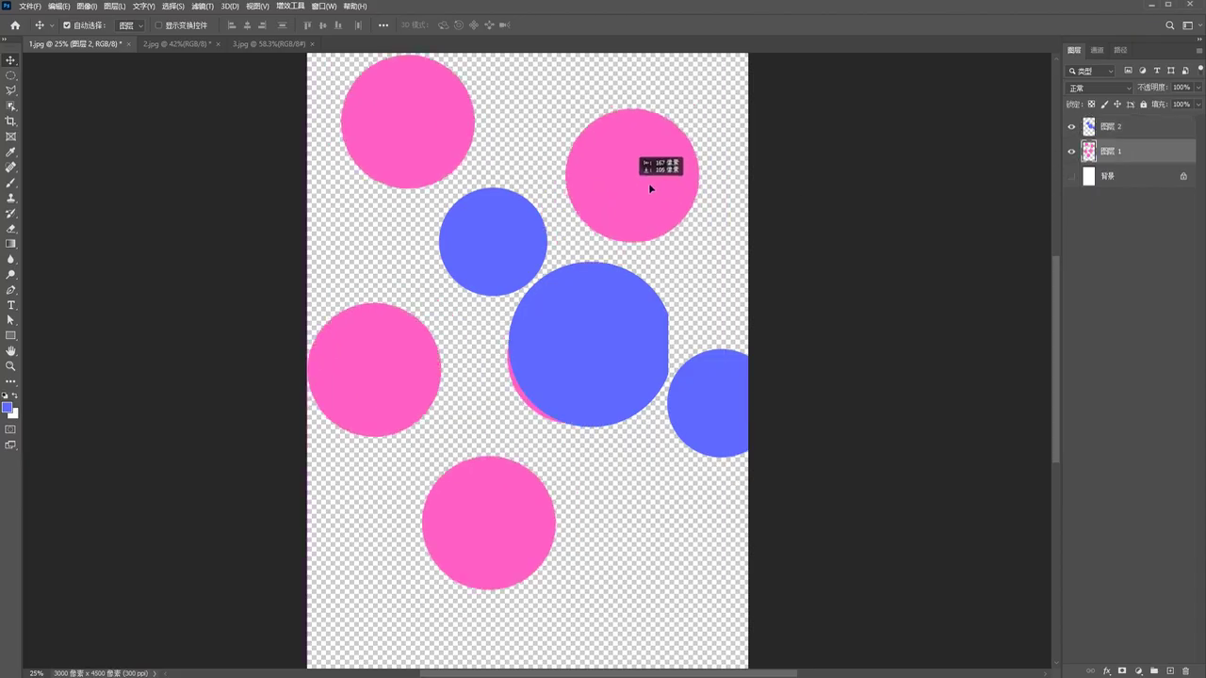
click(1071, 126)
click(1071, 127)
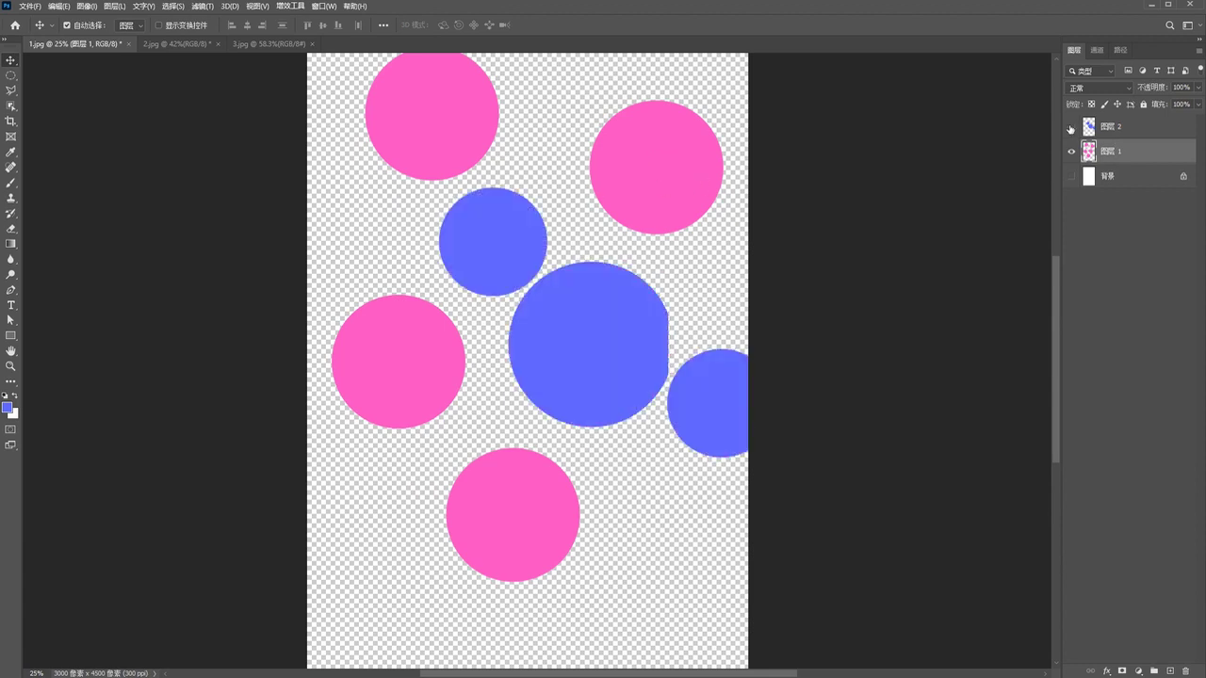
drag(584, 328, 545, 283)
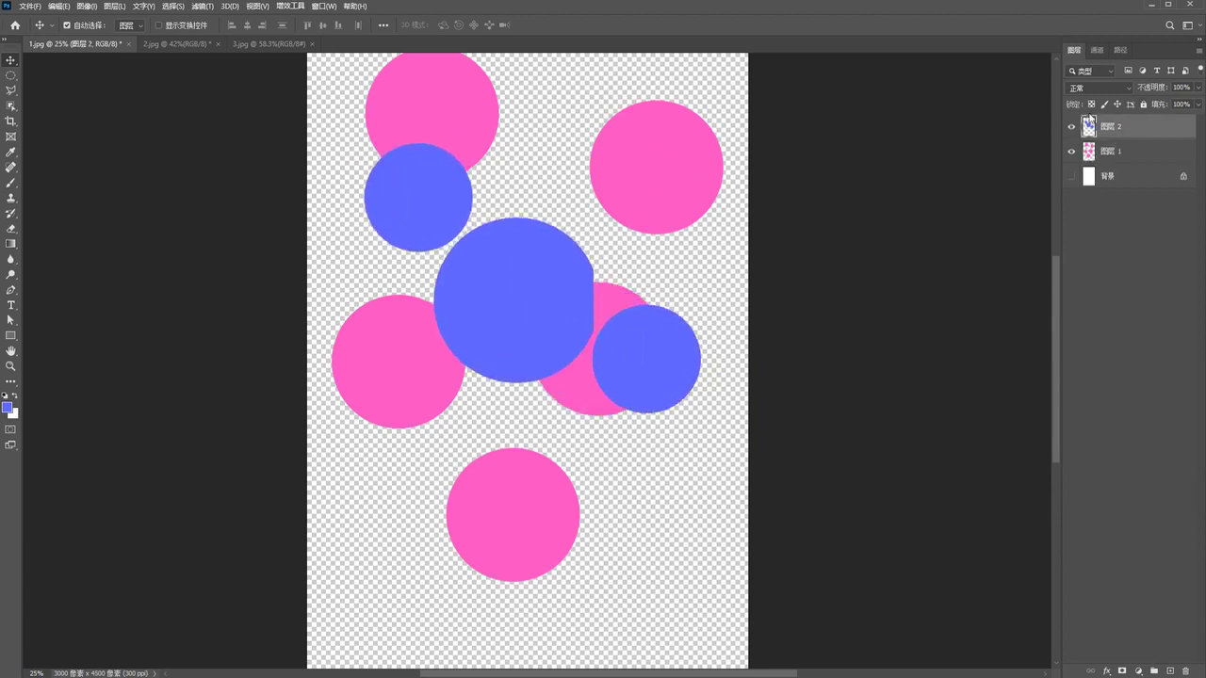
click(1071, 126)
Move the pink circles further down and hide both 图层 2 and 图层 1
click(1071, 126)
click(1071, 127)
click(1071, 151)
click(1072, 152)
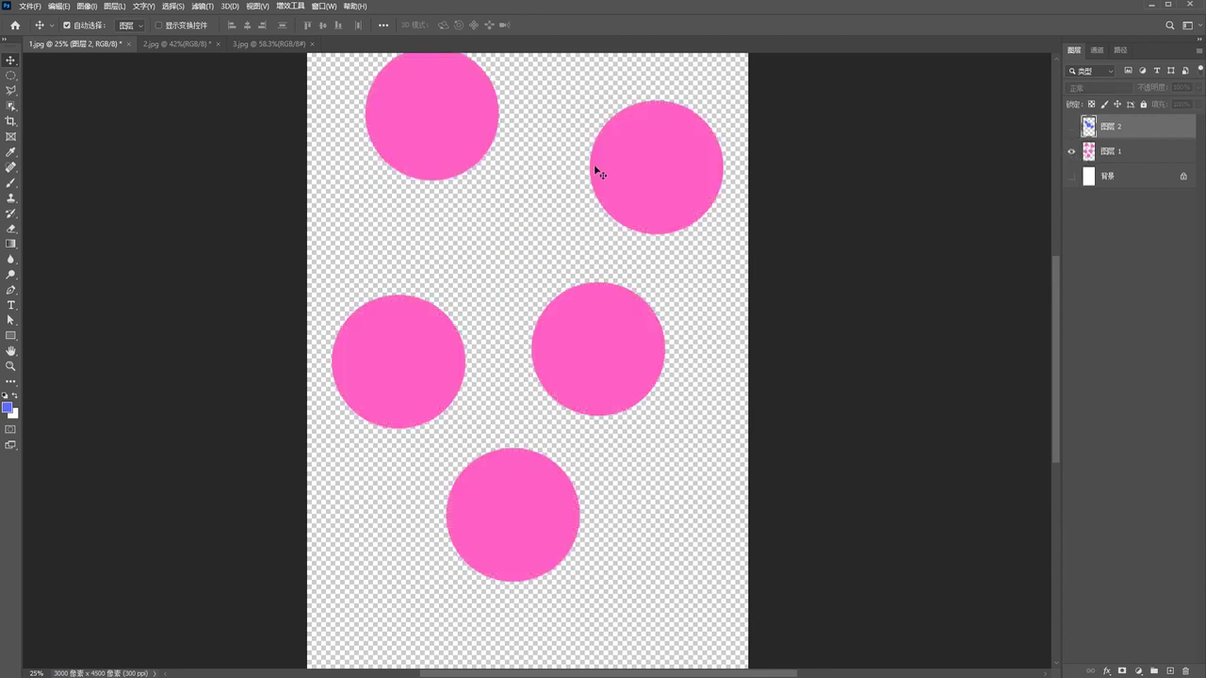
drag(594, 167, 598, 203)
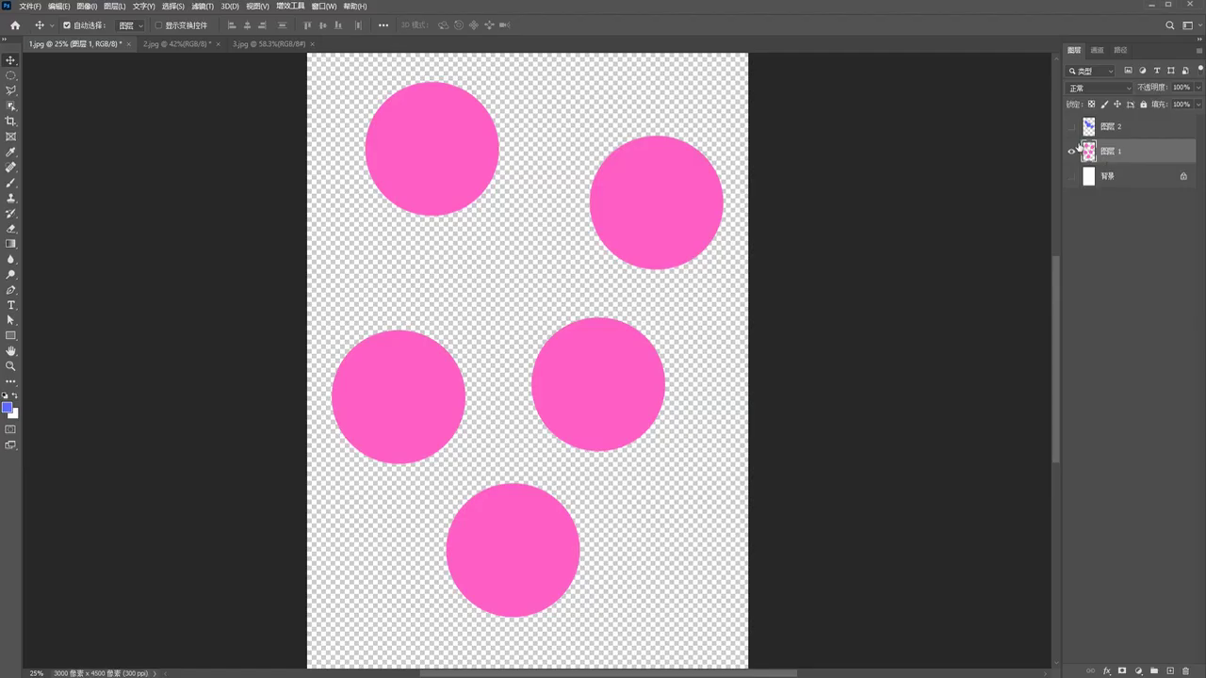
click(1073, 151)
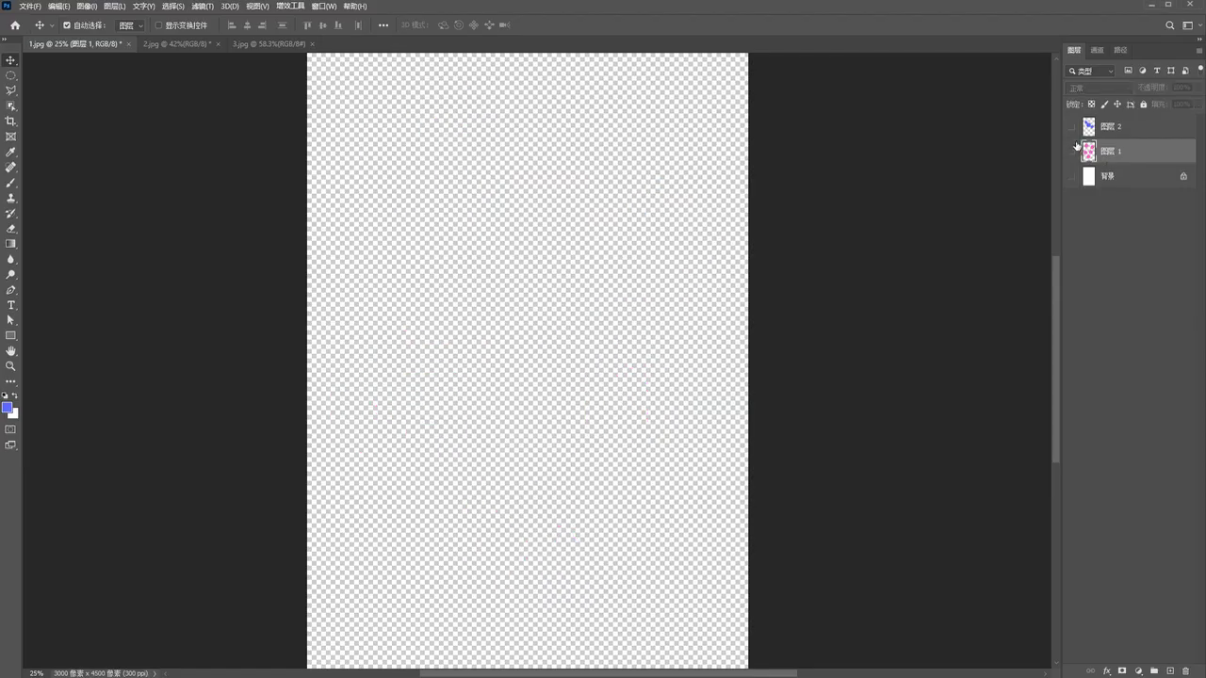
Reveal and select 图层 2's blue circles, move them lower, and open the foreground colour picker
click(1073, 127)
click(1081, 129)
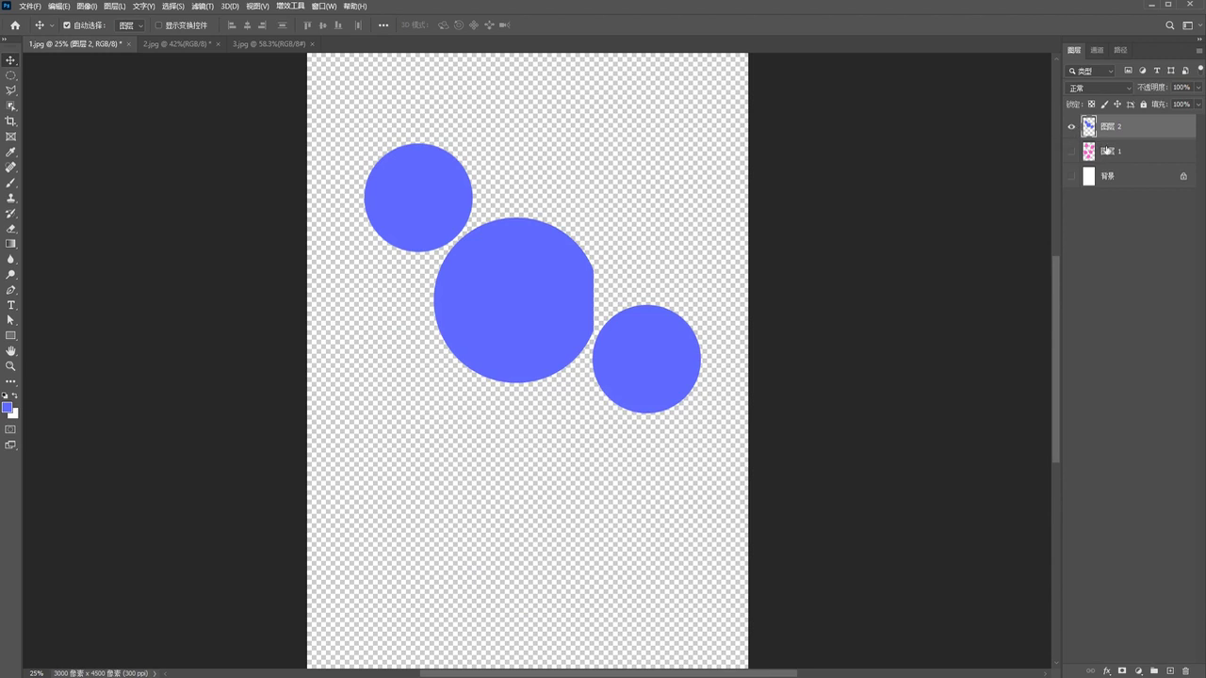
drag(516, 301, 510, 317)
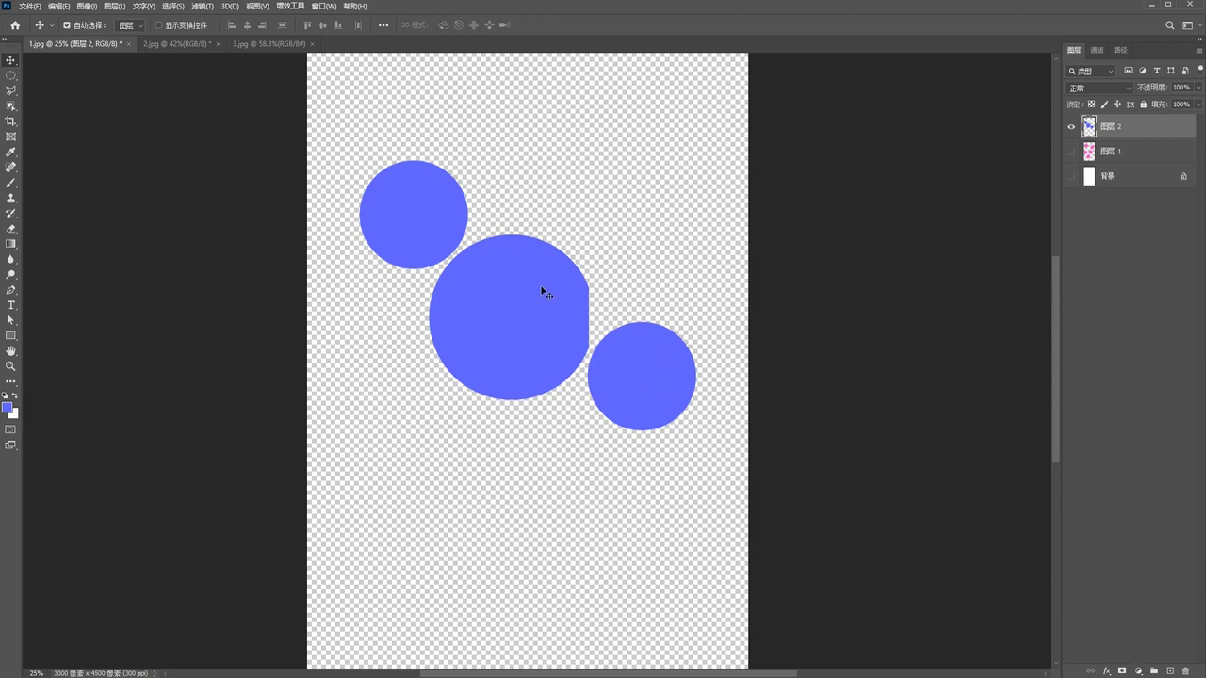
mouse_move(630, 62)
mouse_down()
mouse_move(609, 236)
mouse_move(656, 88)
mouse_up()
mouse_move(450, 467)
mouse_down()
mouse_move(349, 659)
mouse_move(414, 565)
mouse_up()
drag(667, 146, 647, 235)
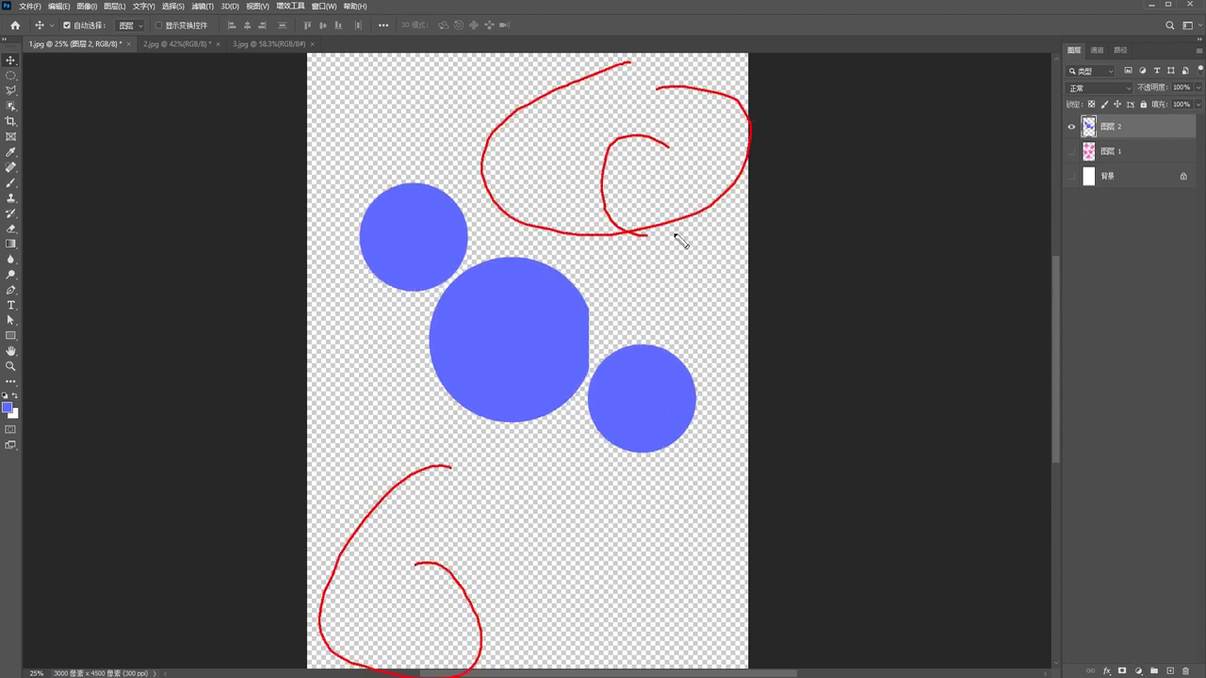
key(Escape)
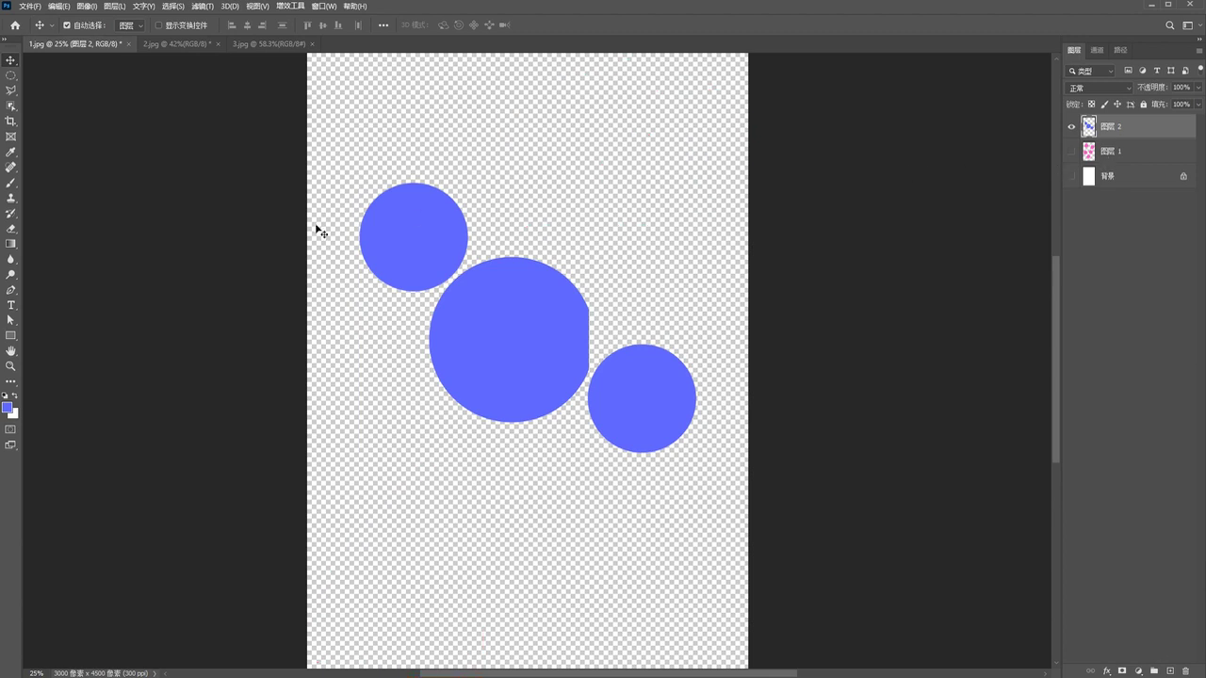
click(7, 408)
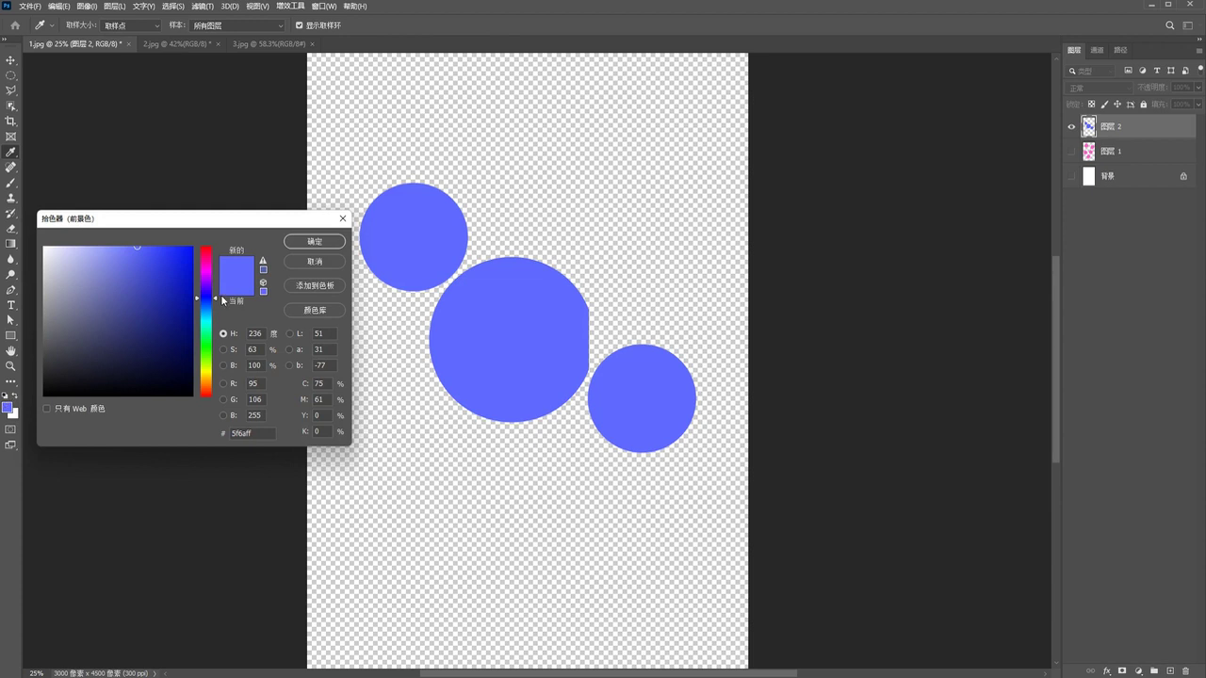
Set the foreground colour to cyan and reposition the circles with the Move tool
drag(204, 301, 203, 327)
key(Return)
key(v)
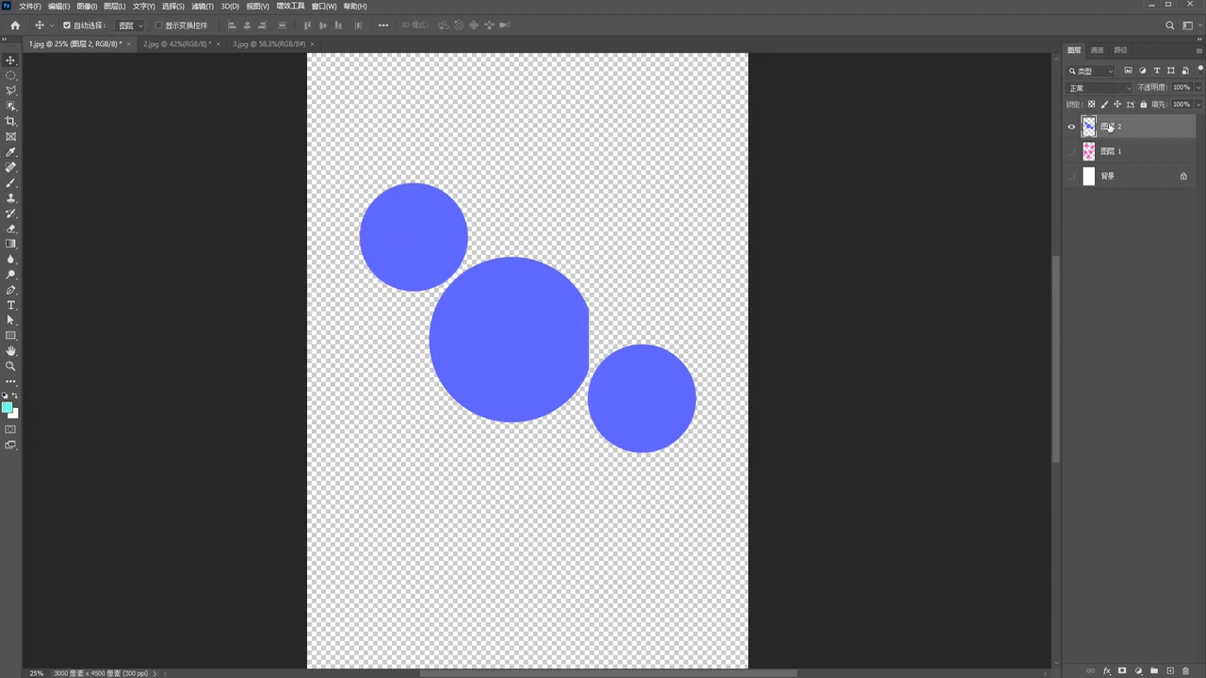
mouse_move(444, 169)
mouse_down()
mouse_move(380, 209)
mouse_move(430, 210)
mouse_up()
mouse_move(546, 319)
mouse_down()
mouse_move(492, 377)
mouse_move(565, 311)
mouse_up()
key(Escape)
Load the blue circles as a selection, trial a cyan fill, undo it and deselect
key(ctrl)
ctrl+click(1088, 128)
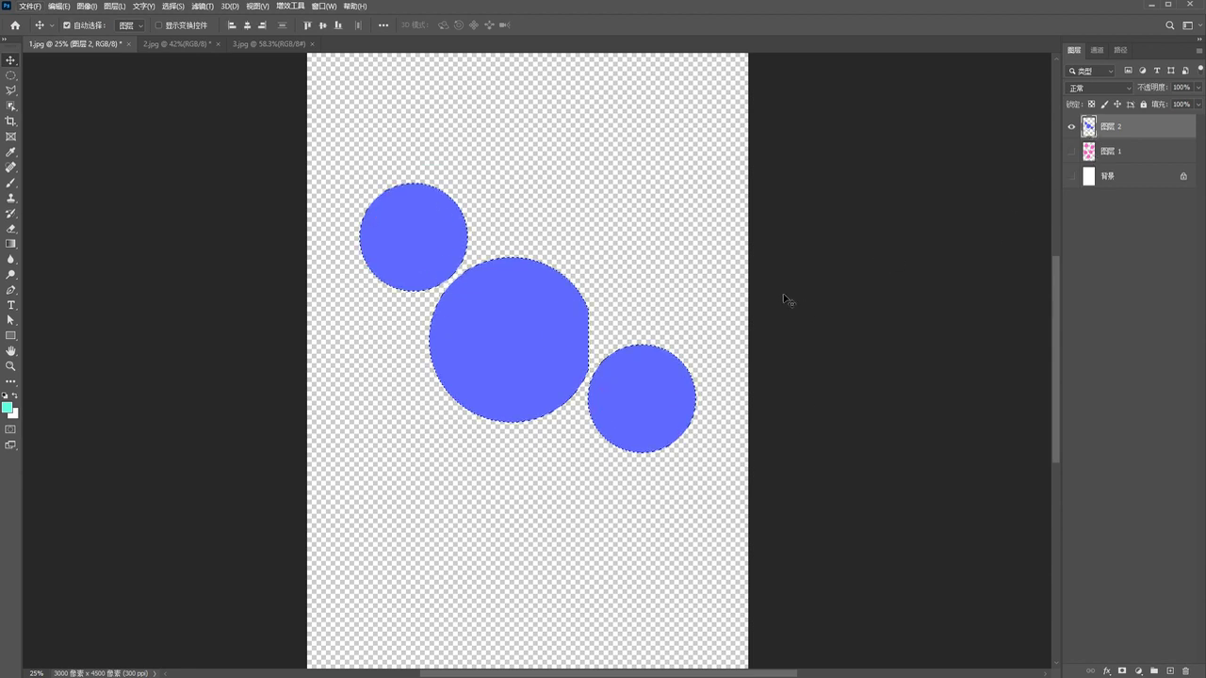
scroll(502, 277, up, 3)
scroll(773, 386, up, 2)
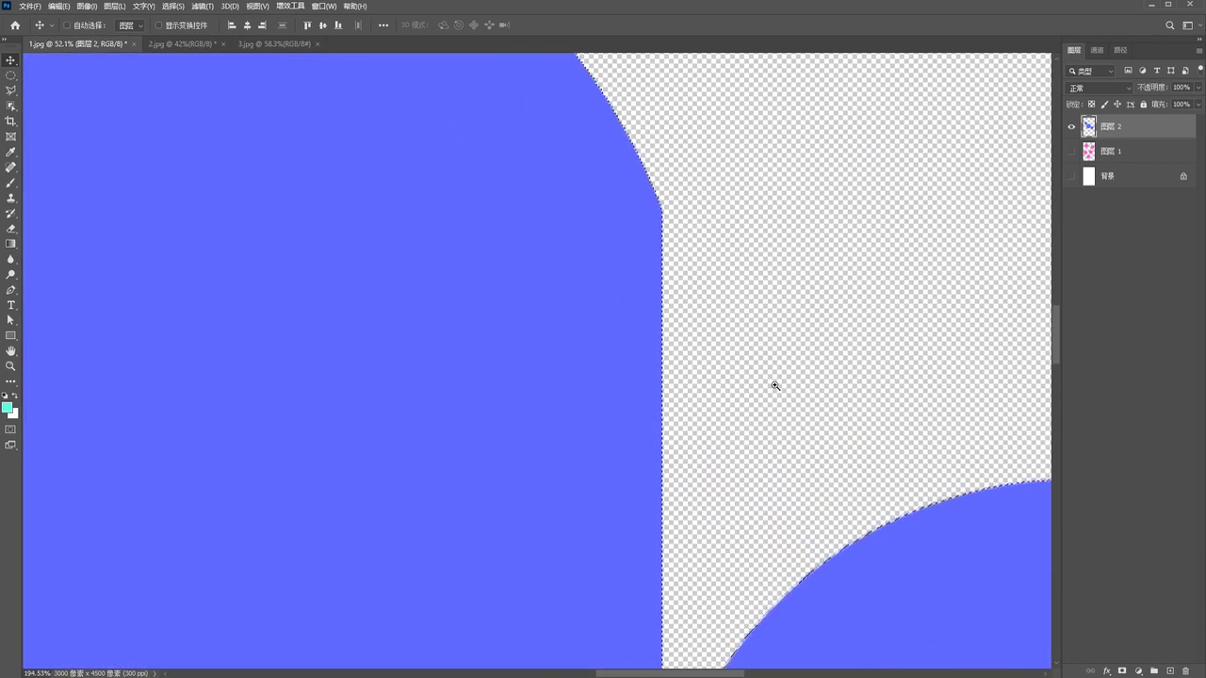
scroll(641, 360, up, 2)
key(ctrl+0)
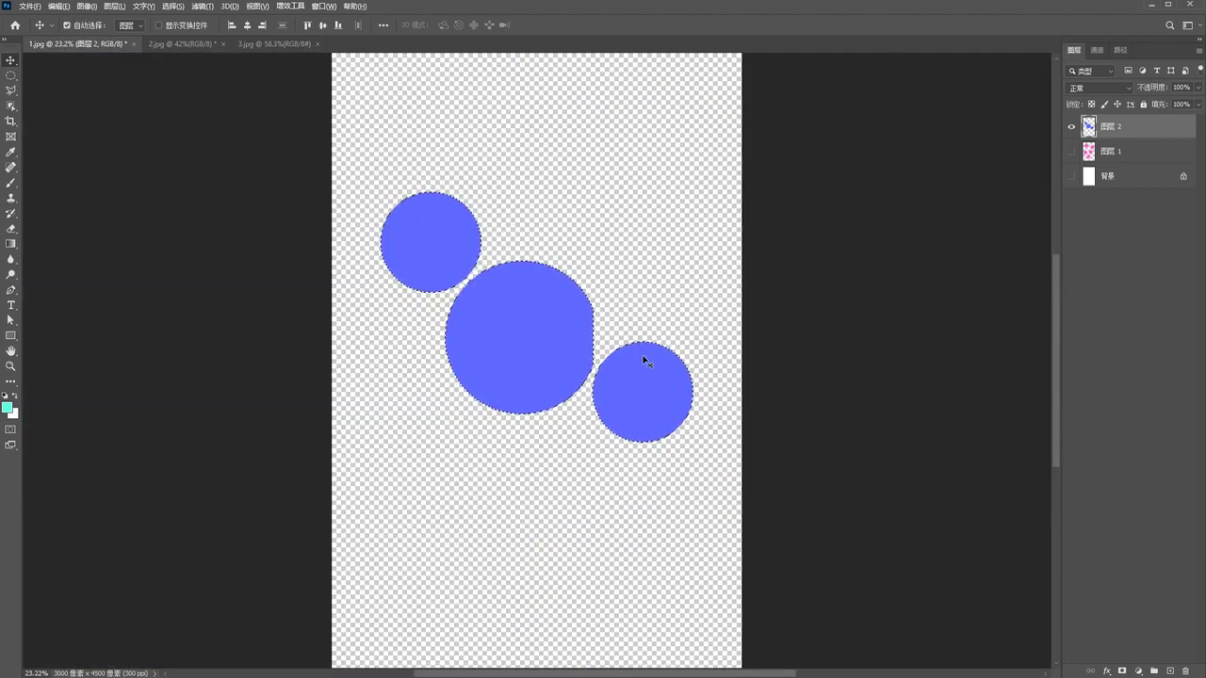
key(alt+Delete)
key(ctrl+z)
key(ctrl+d)
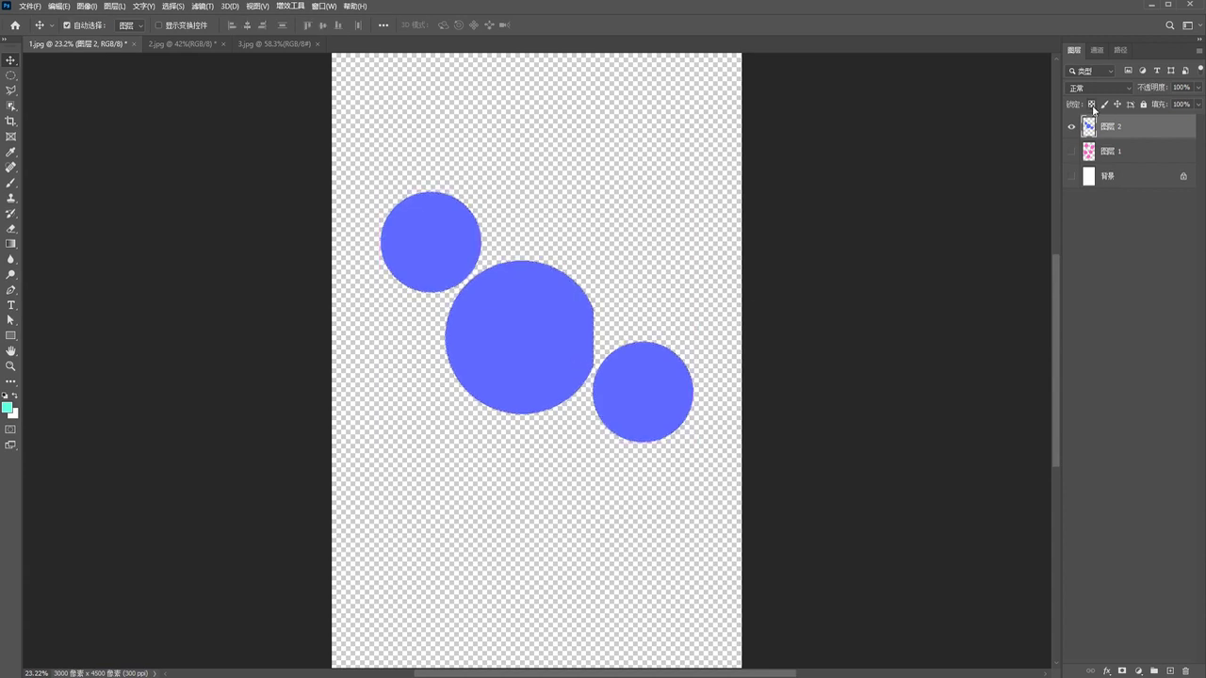
Lock the circles layer's transparent pixels, trial a cyan fill, undo it, then unlock
click(1093, 105)
key(alt+BackSpace)
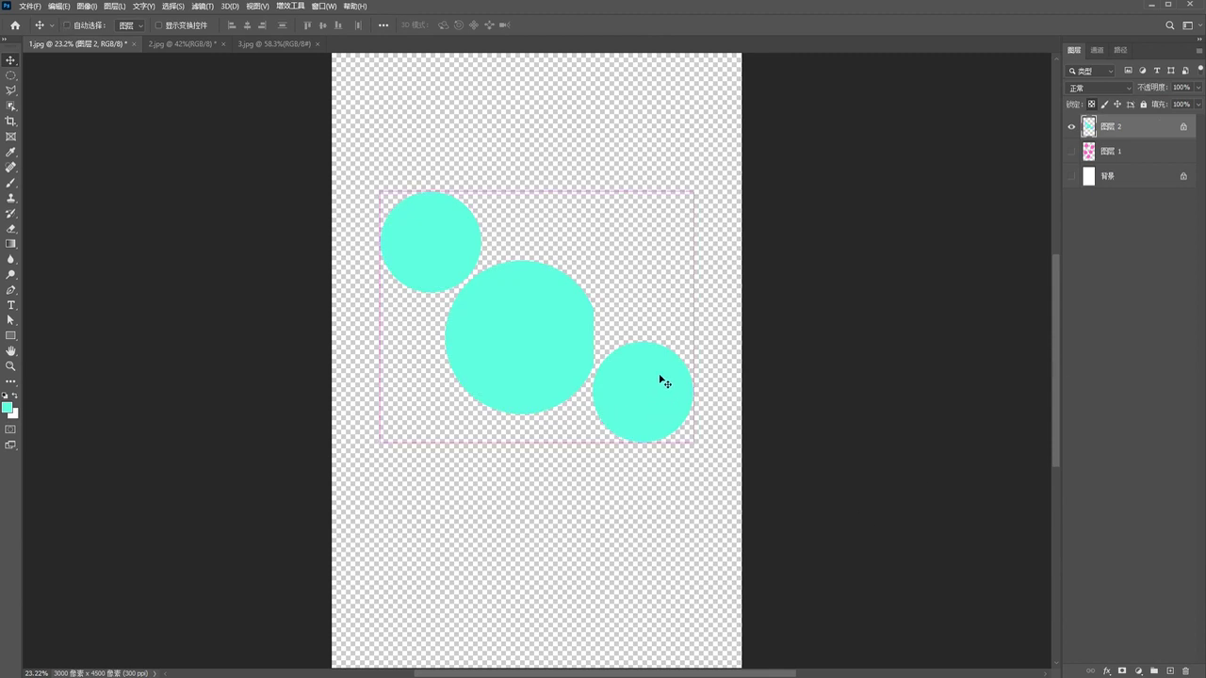
key(ctrl+z)
click(1184, 130)
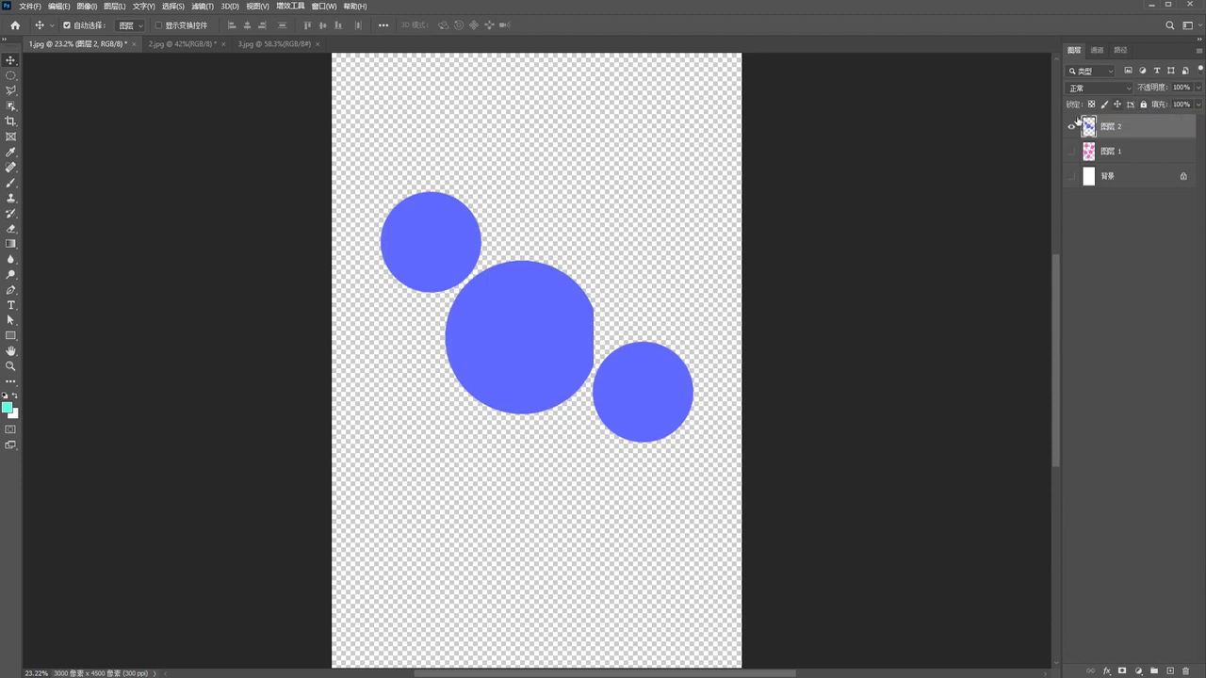
click(689, 283)
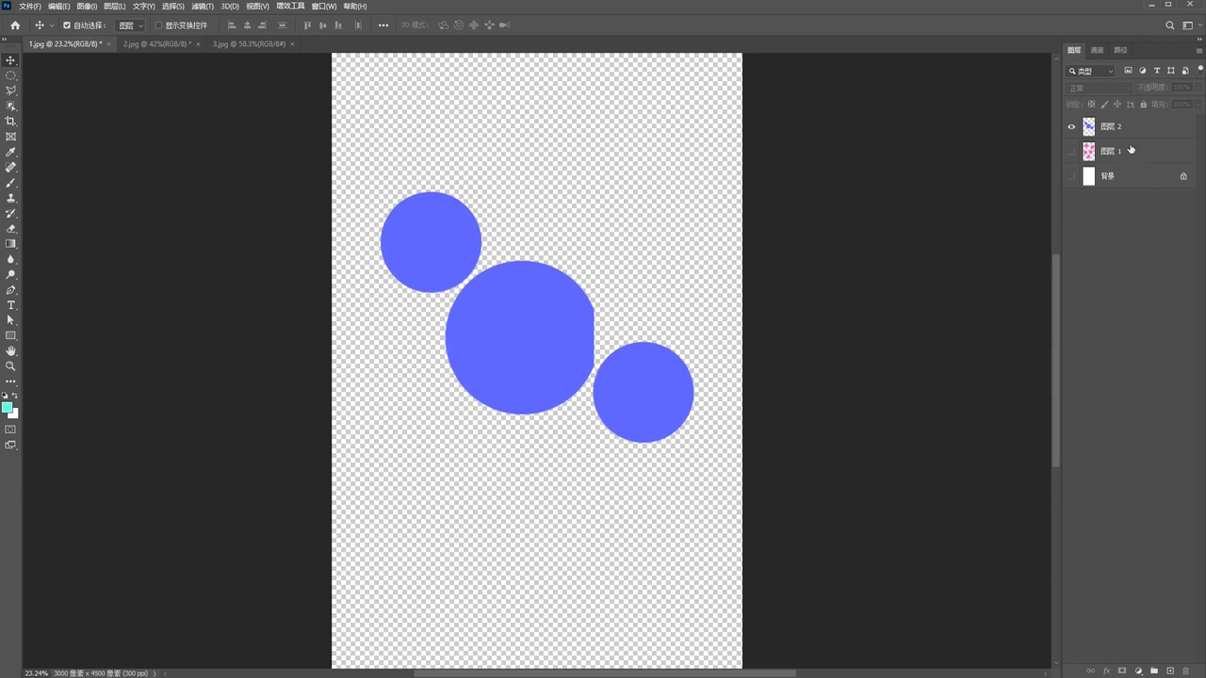
Close 1.jpg without saving and return to the '四、PS格式' mind map
click(109, 44)
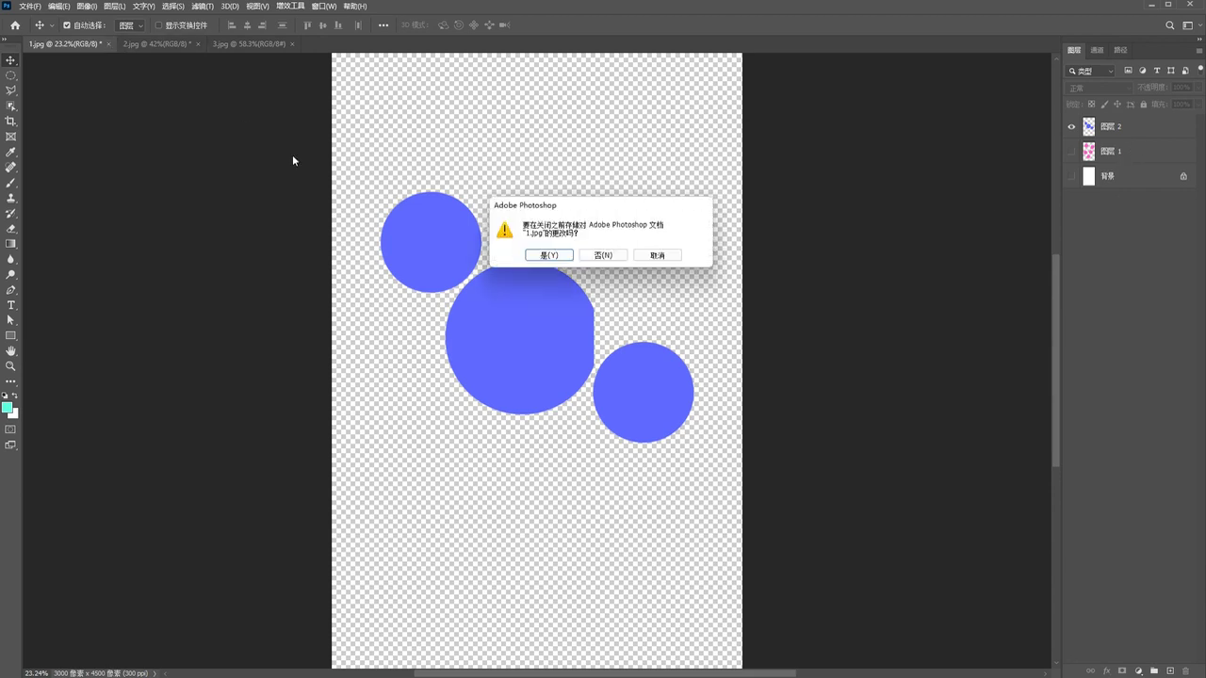
click(605, 255)
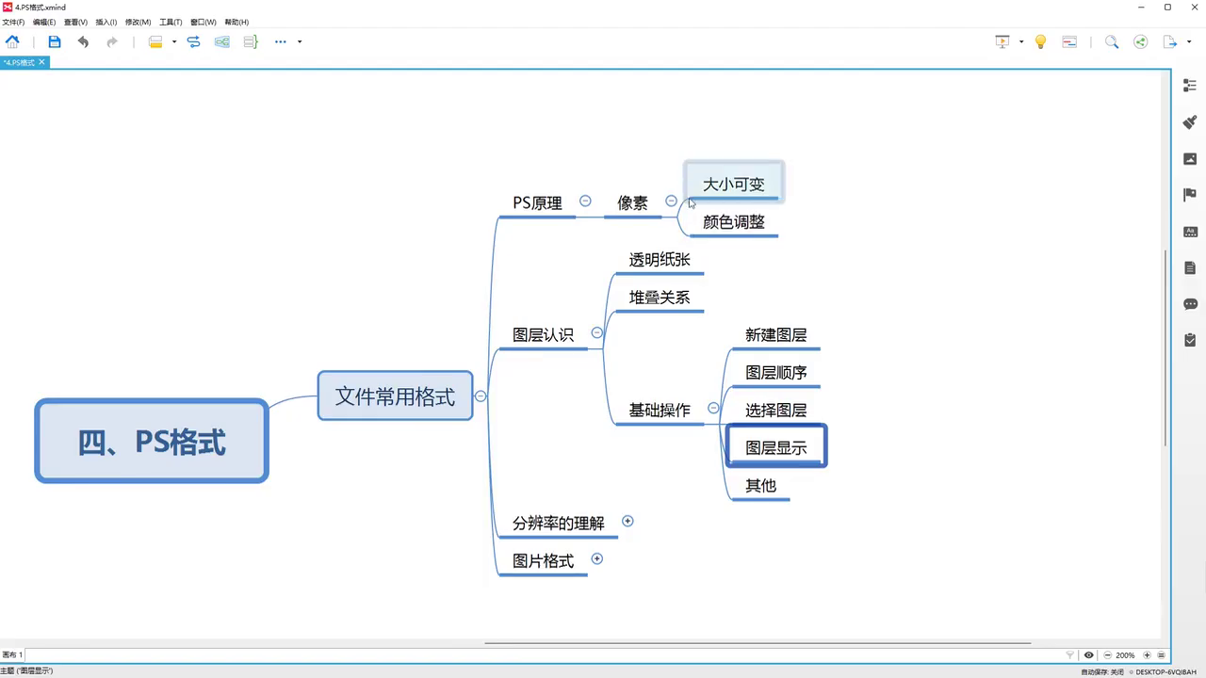
mouse_move(875, 170)
mouse_down()
mouse_move(489, 249)
mouse_move(499, 237)
mouse_up()
click(867, 312)
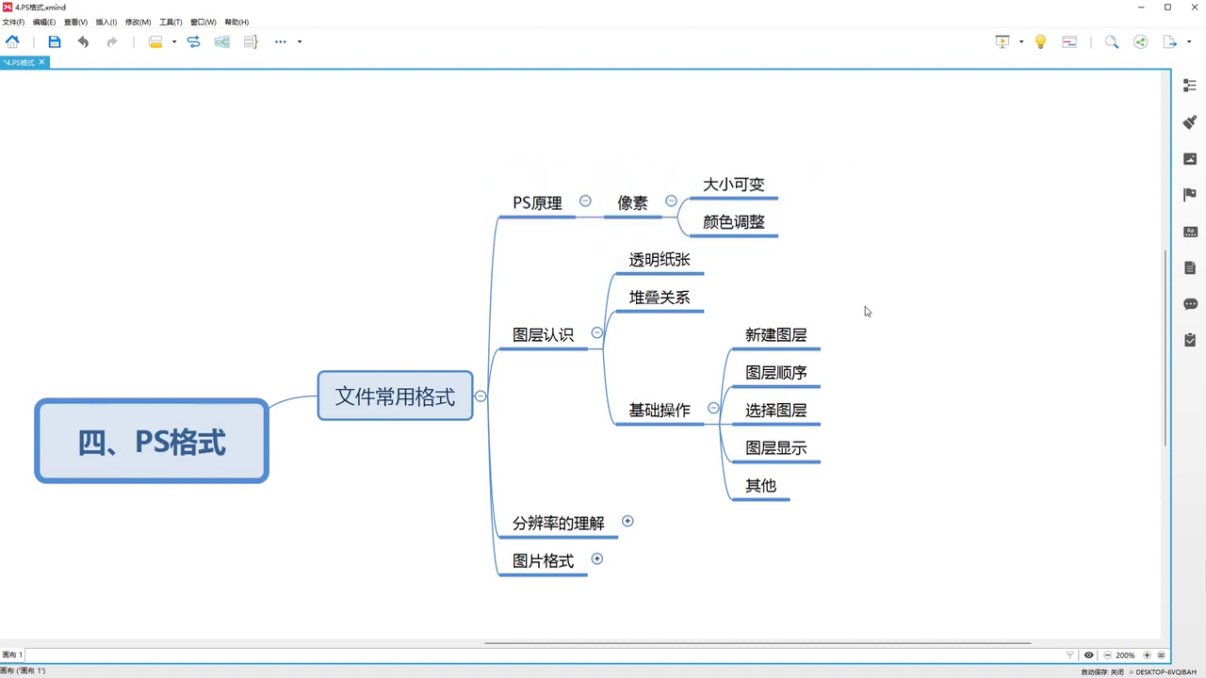